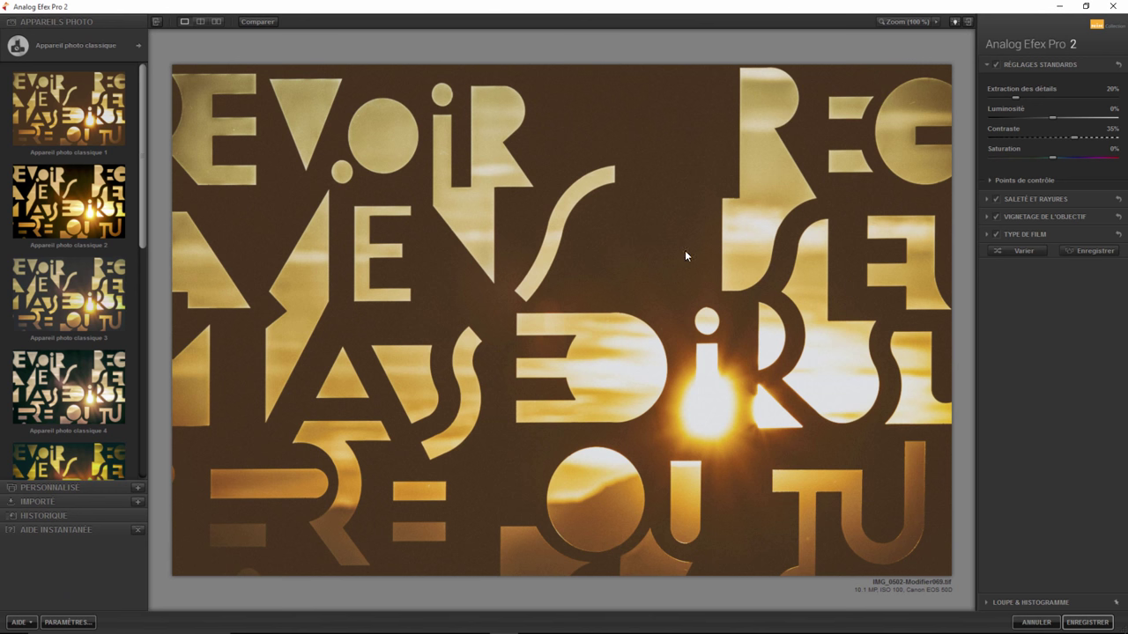
# Apply the cheap-camera preset Appareil bon marché 8 and collapse the lens distortion panel
pyautogui.click(91, 49)
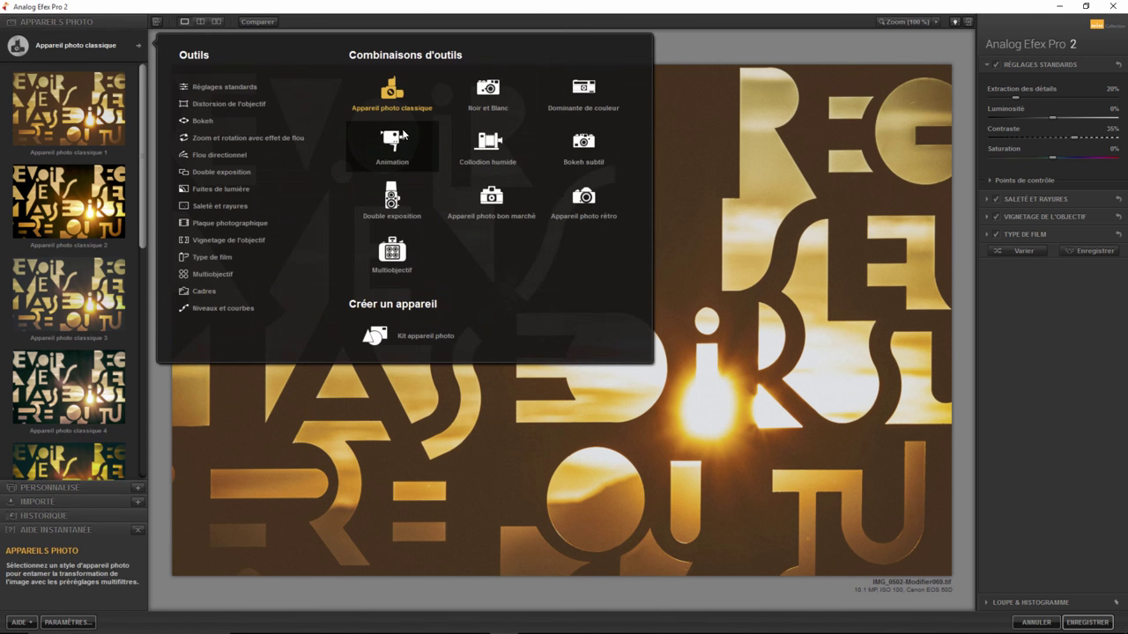
pyautogui.click(497, 211)
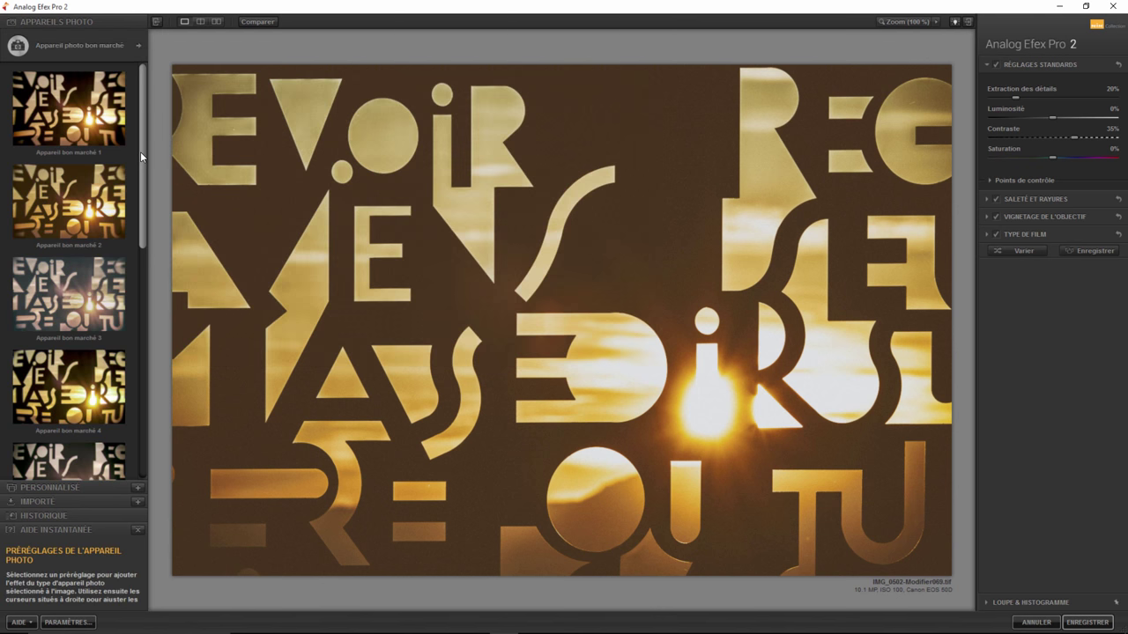
pyautogui.moveTo(140, 152); pyautogui.dragTo(151, 320)
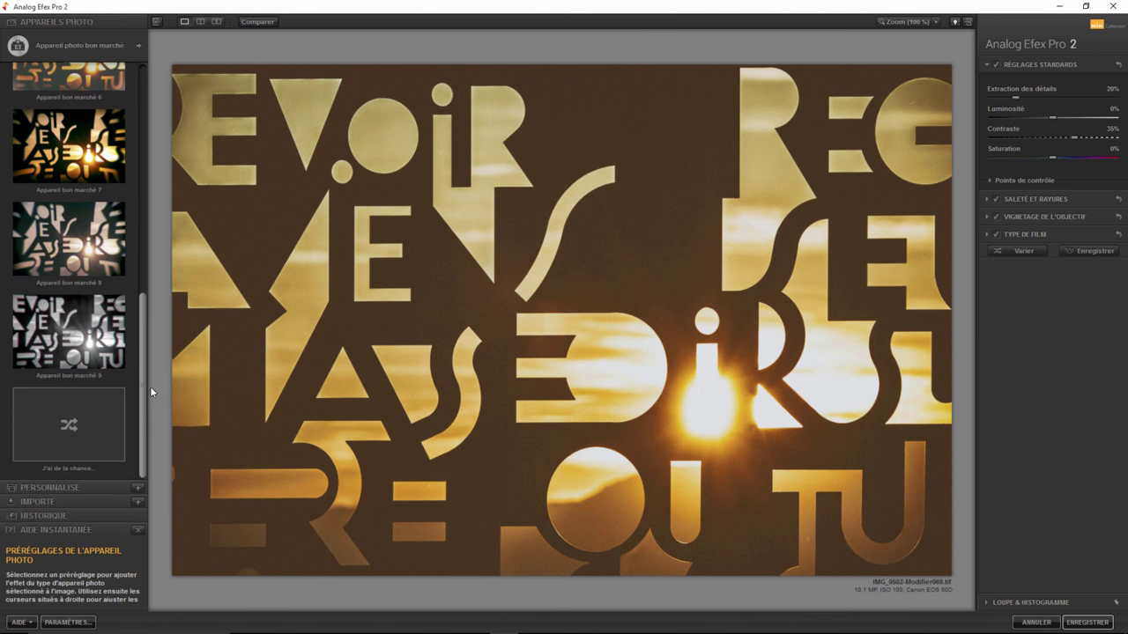
pyautogui.click(97, 401)
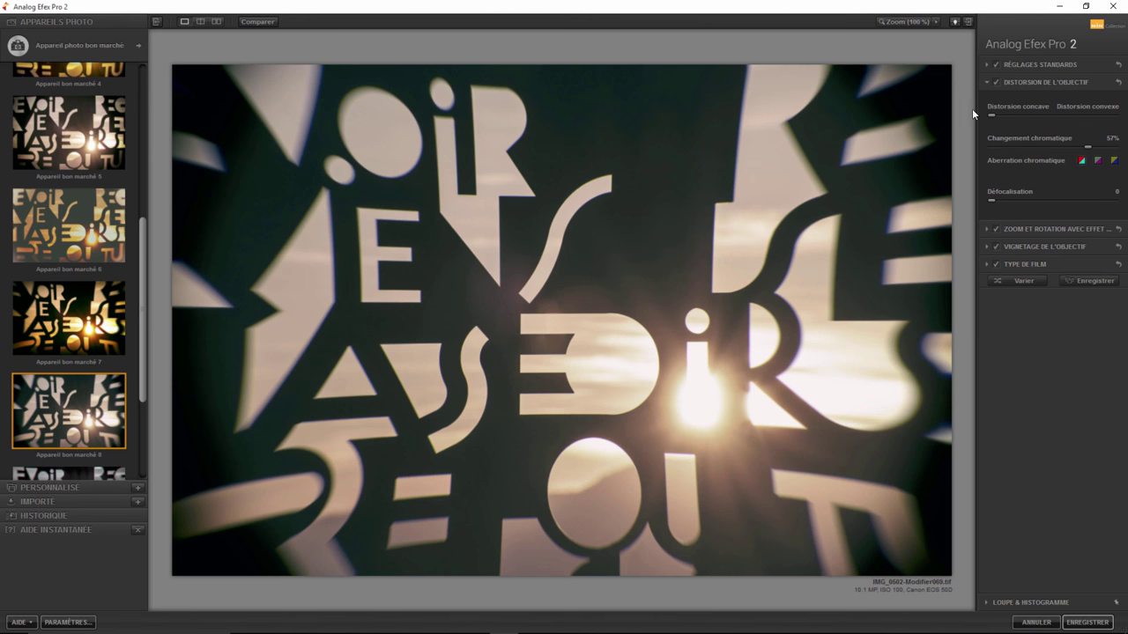
pyautogui.click(987, 81)
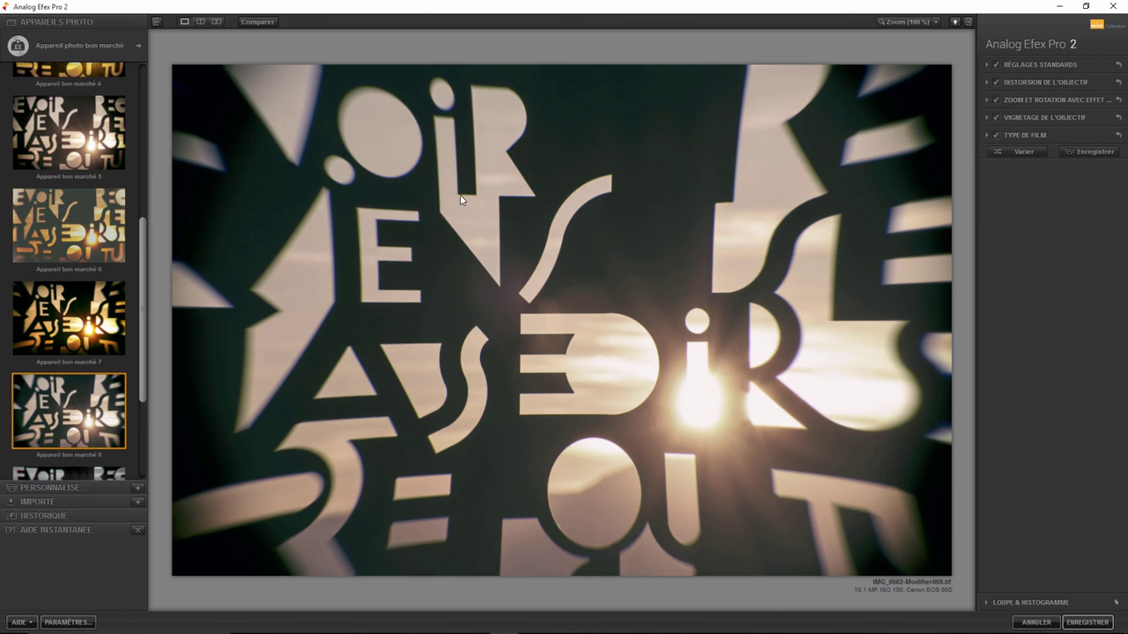
# Apply the Collodion humide 5 wet-plate preset and collapse the Plaque photographique settings
pyautogui.click(90, 46)
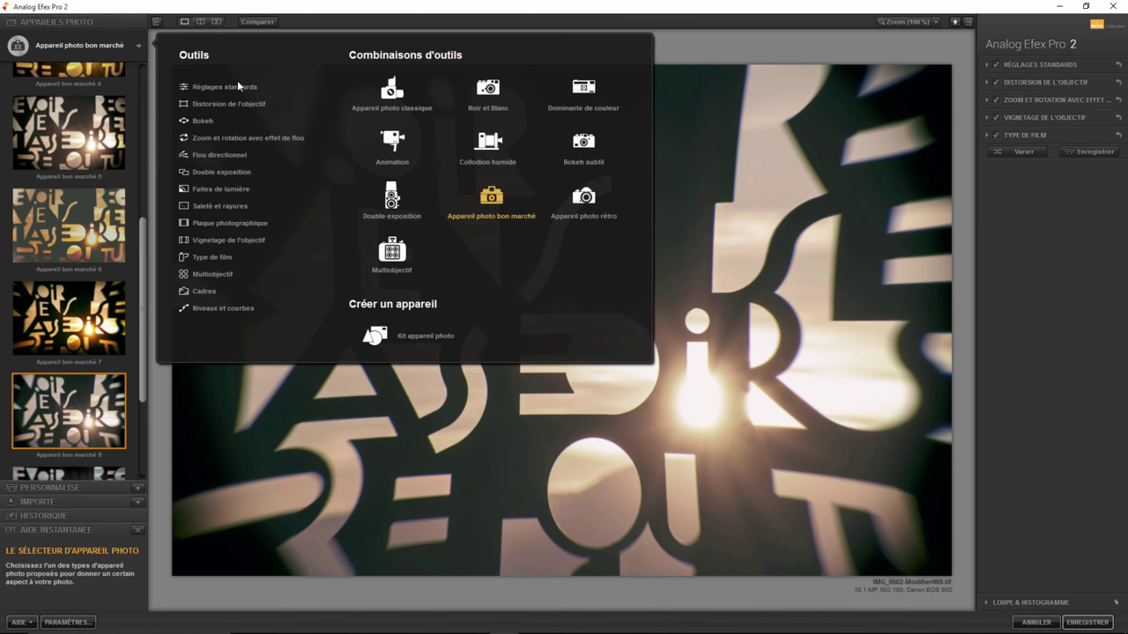
pyautogui.click(489, 143)
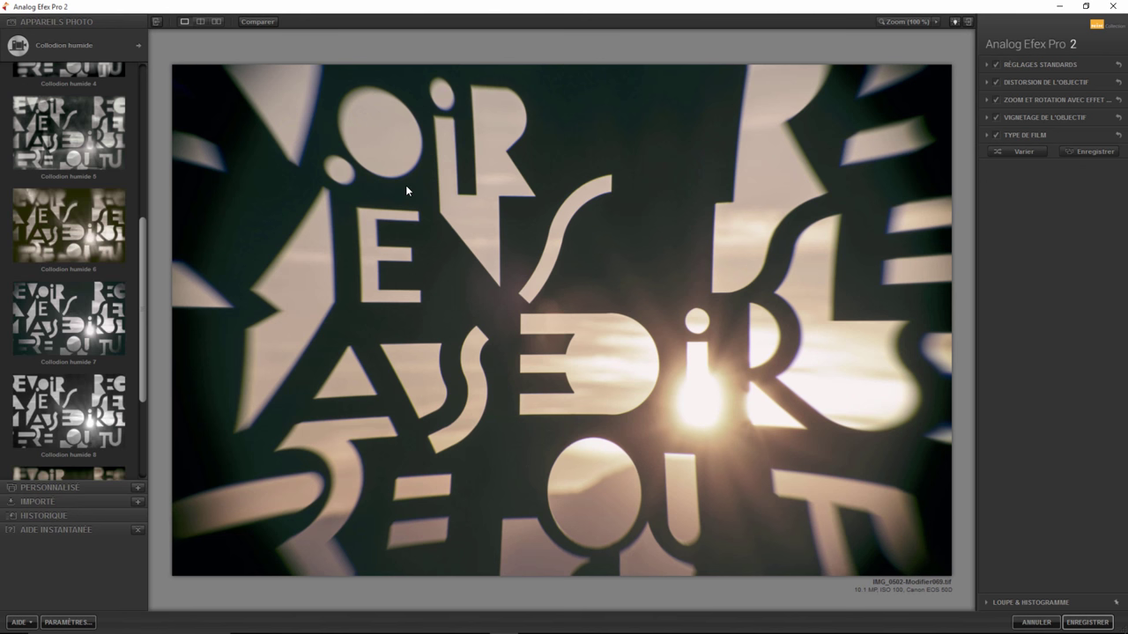
pyautogui.click(69, 225)
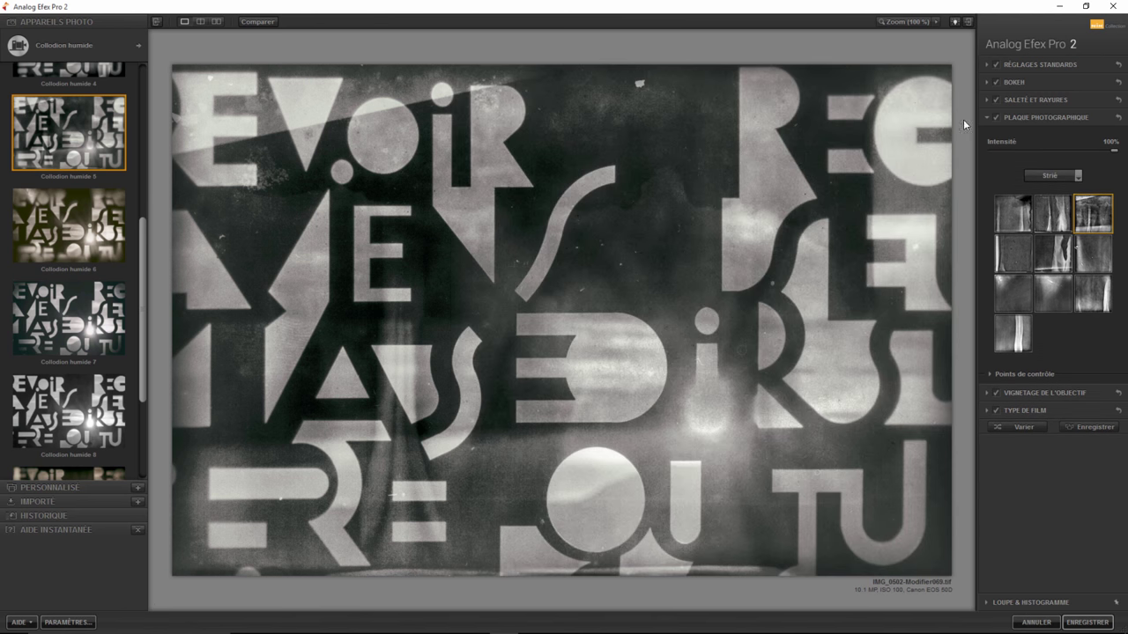
pyautogui.click(987, 119)
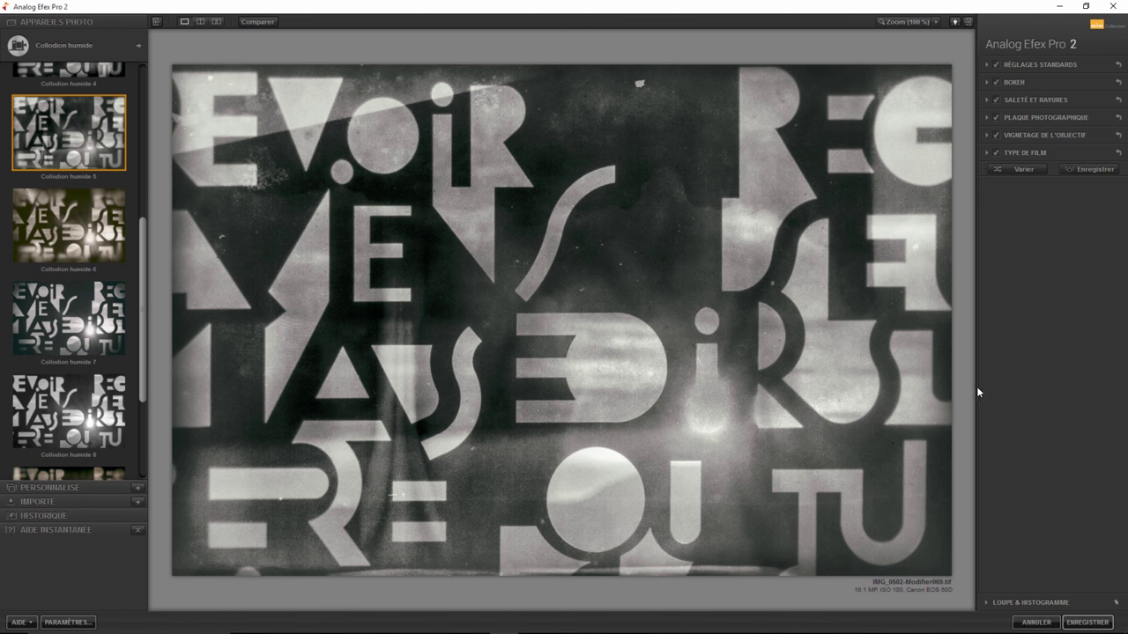
pyautogui.click(85, 49)
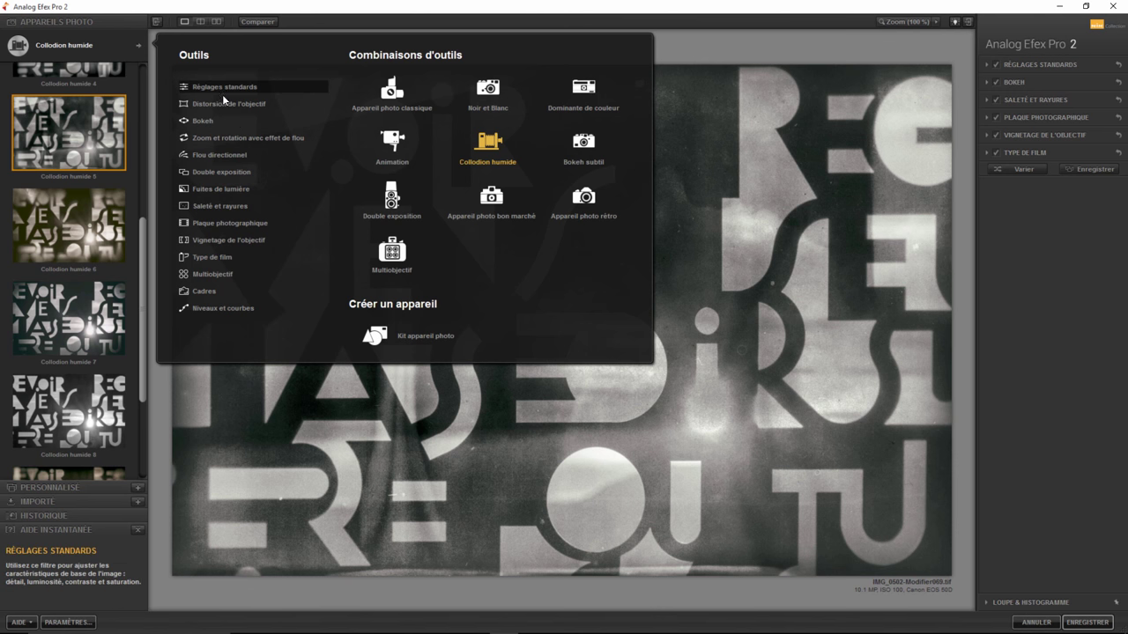
# Apply the Bokeh subtil 2 preset from the Bokeh subtil camera
pyautogui.click(84, 48)
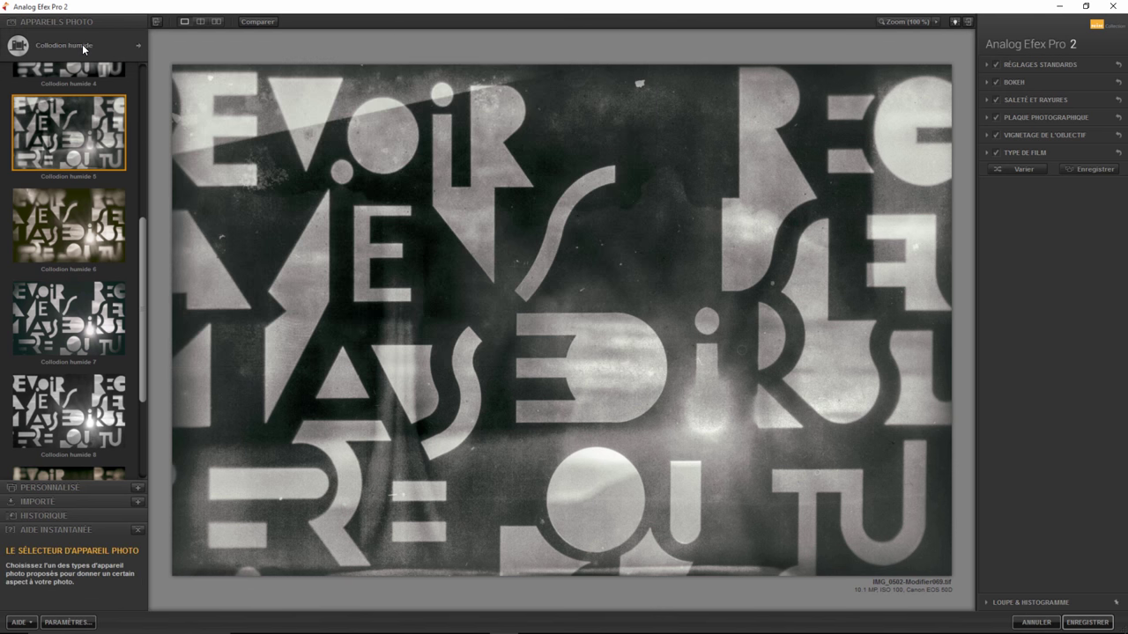
pyautogui.click(83, 49)
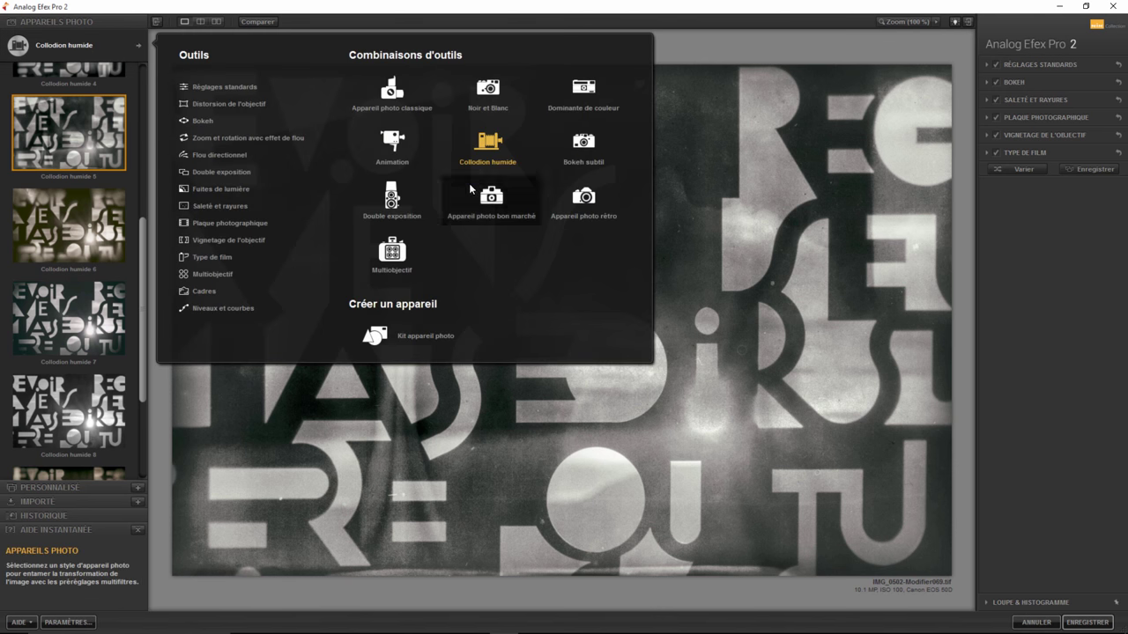
pyautogui.click(588, 151)
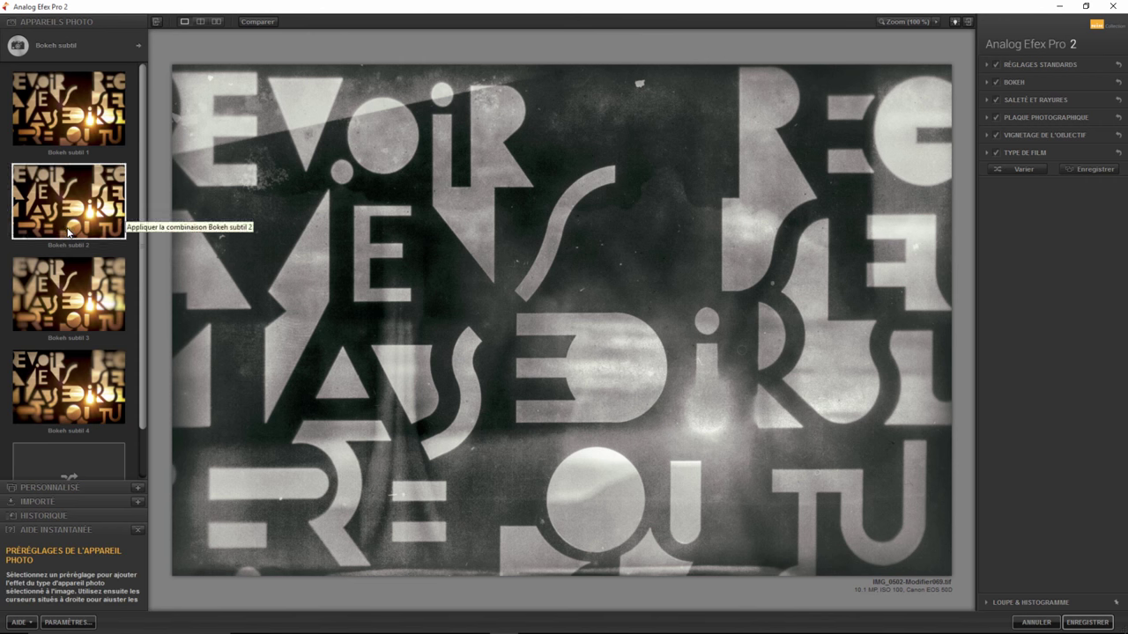
pyautogui.scroll(-2, 145, 297)
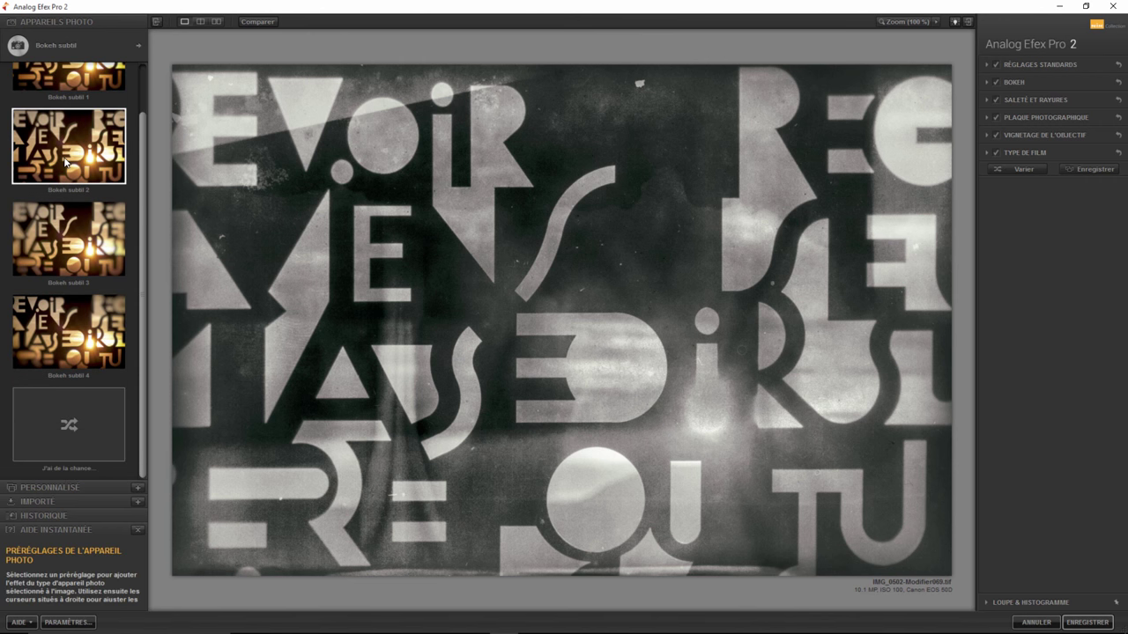
pyautogui.click(64, 159)
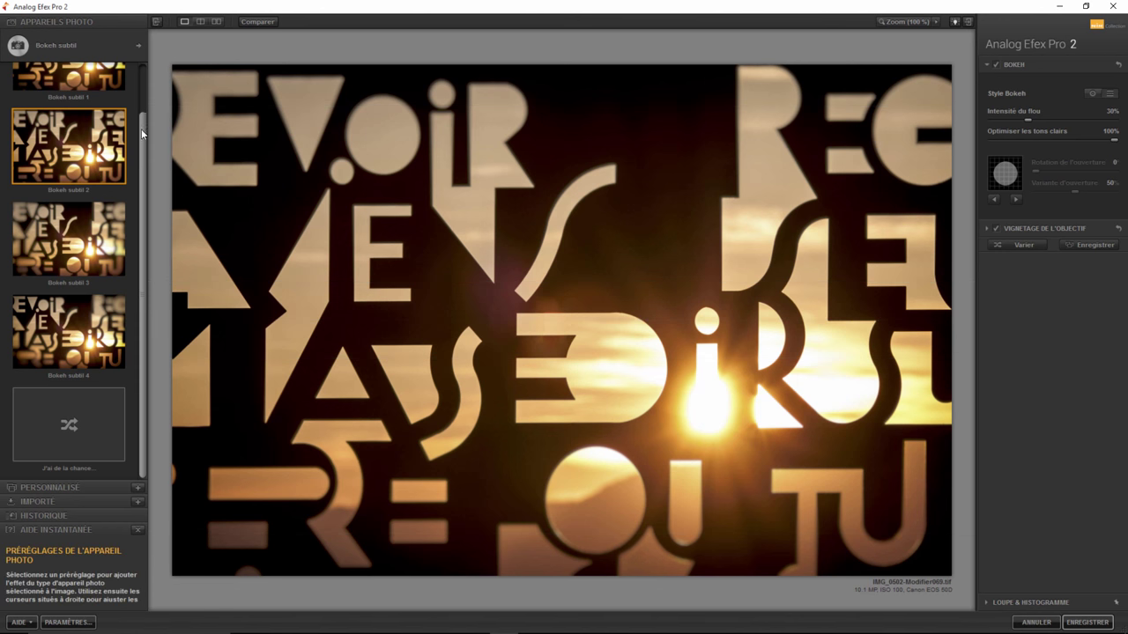
pyautogui.moveTo(141, 129); pyautogui.dragTo(144, 79)
pyautogui.click(49, 48)
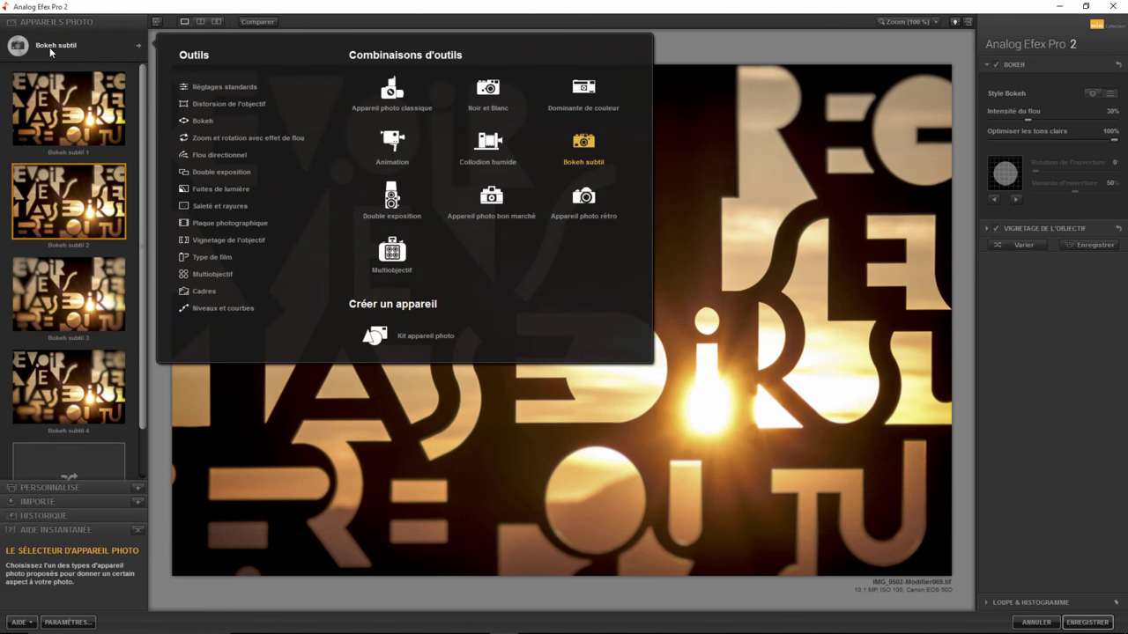
# Start a custom camera kit and test the detail and brightness sliders, leaving them at 0%
pyautogui.click(213, 87)
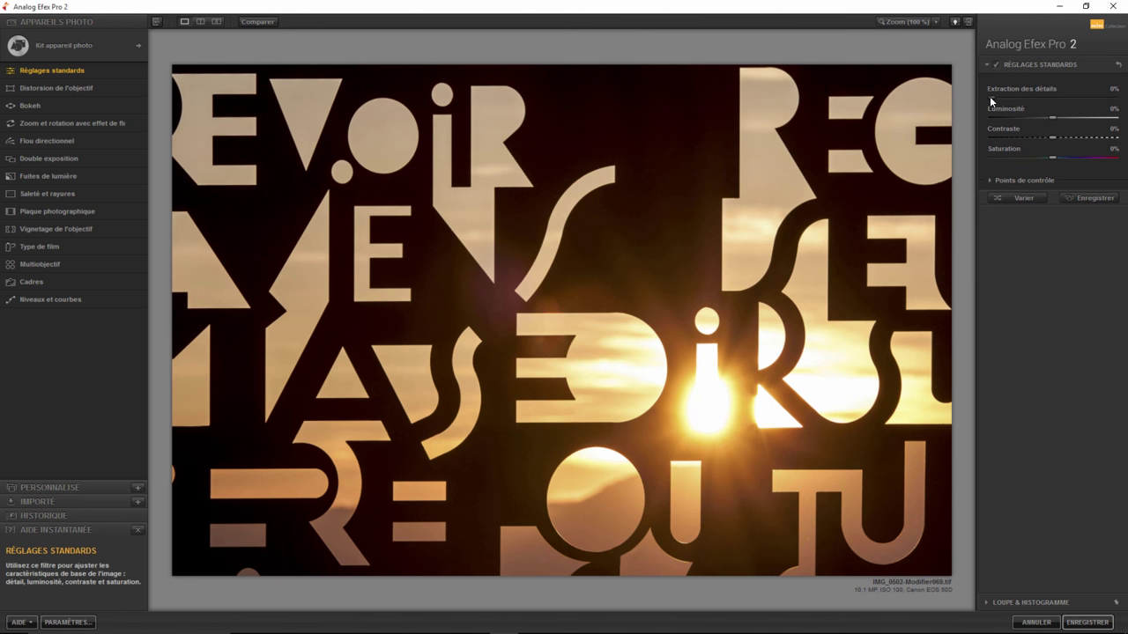
pyautogui.moveTo(989, 96)
pyautogui.mouseDown()
pyautogui.moveTo(1025, 97)
pyautogui.moveTo(971, 96)
pyautogui.moveTo(1025, 97)
pyautogui.moveTo(985, 96)
pyautogui.mouseUp()
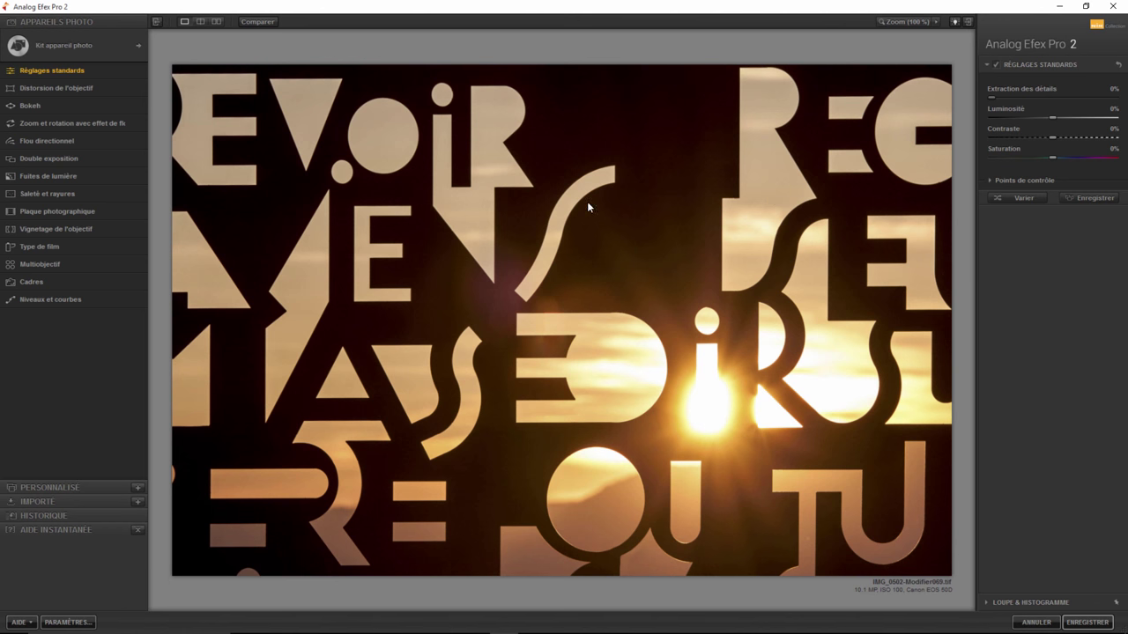
pyautogui.moveTo(1051, 118)
pyautogui.mouseDown()
pyautogui.moveTo(1090, 118)
pyautogui.moveTo(1061, 117)
pyautogui.mouseUp()
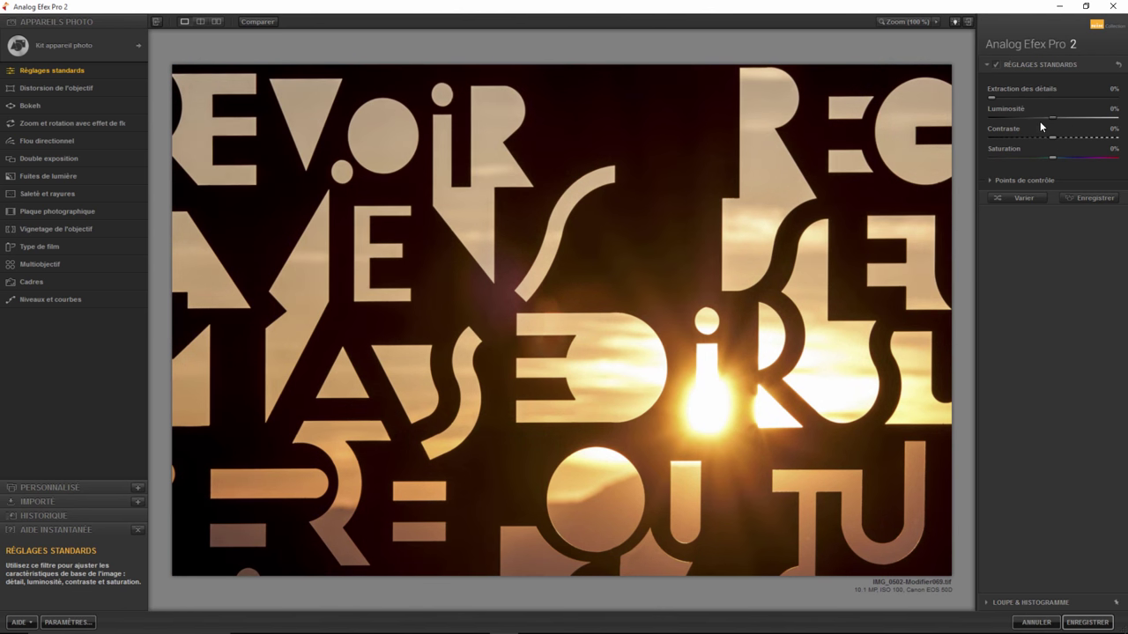
# Place a trial control point on the letters, brightening it, setting contrast 72%, and moving it
pyautogui.click(989, 180)
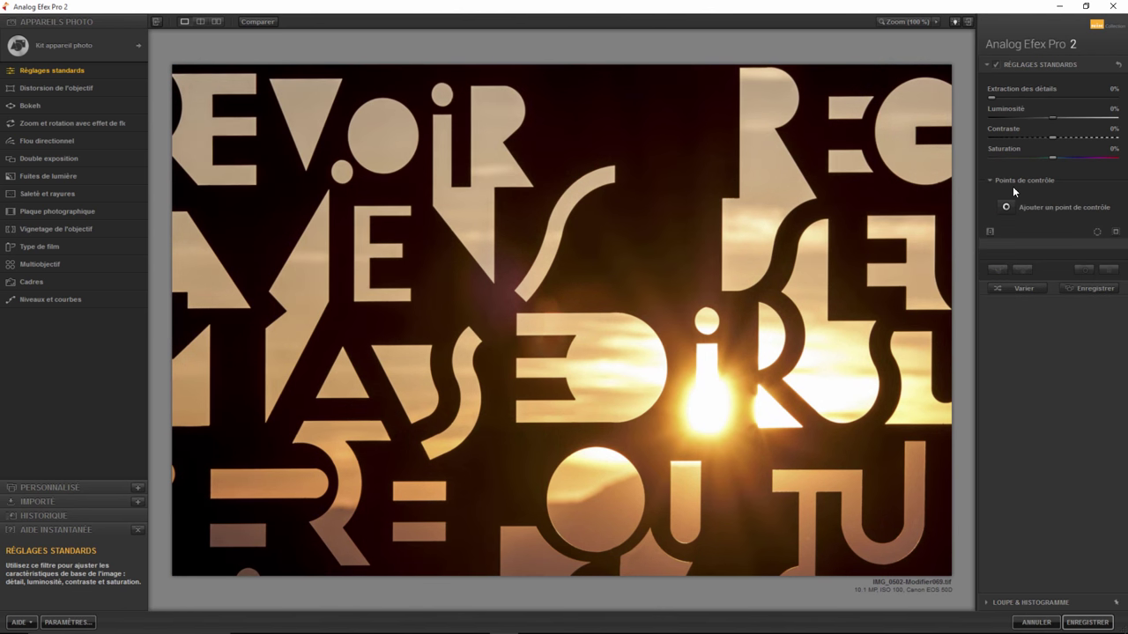
pyautogui.click(1006, 207)
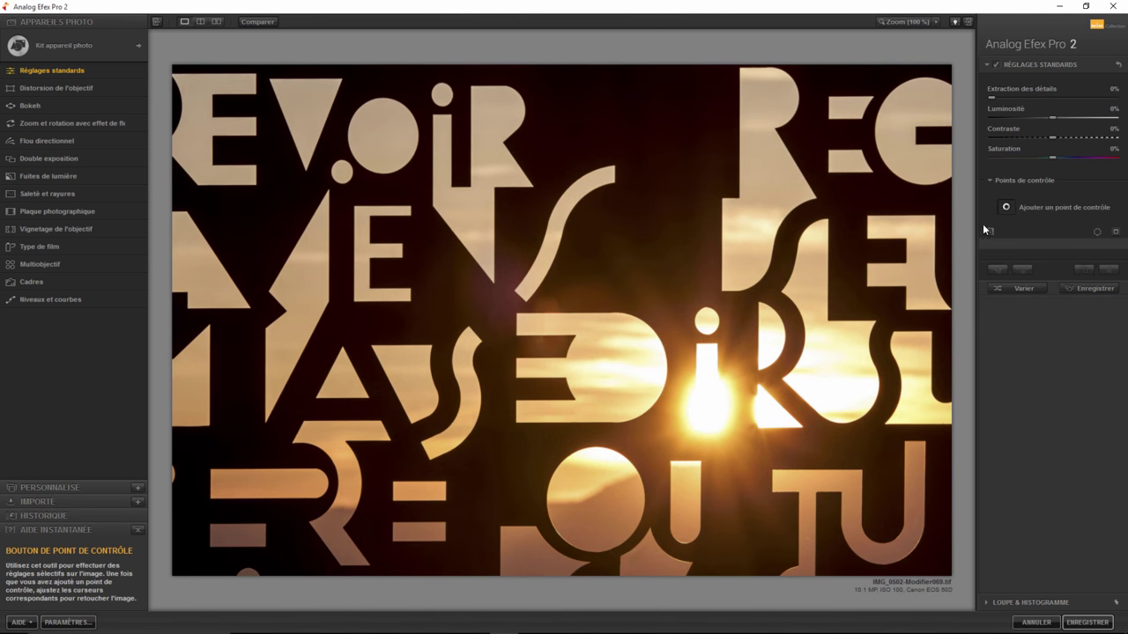
pyautogui.click(307, 278)
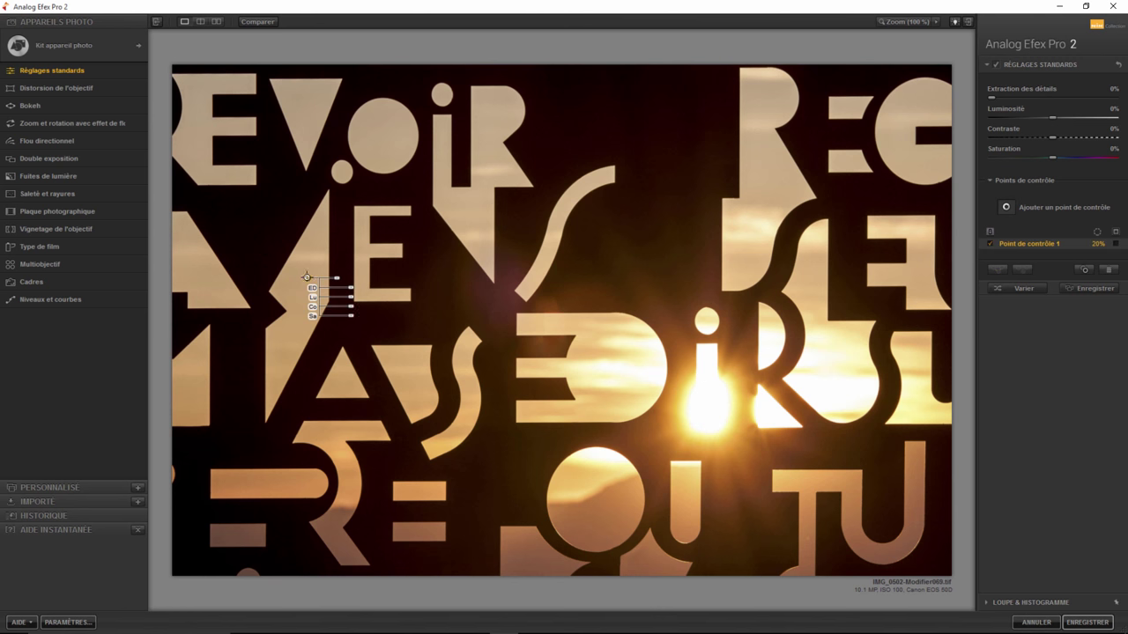
pyautogui.moveTo(351, 300); pyautogui.dragTo(351, 301)
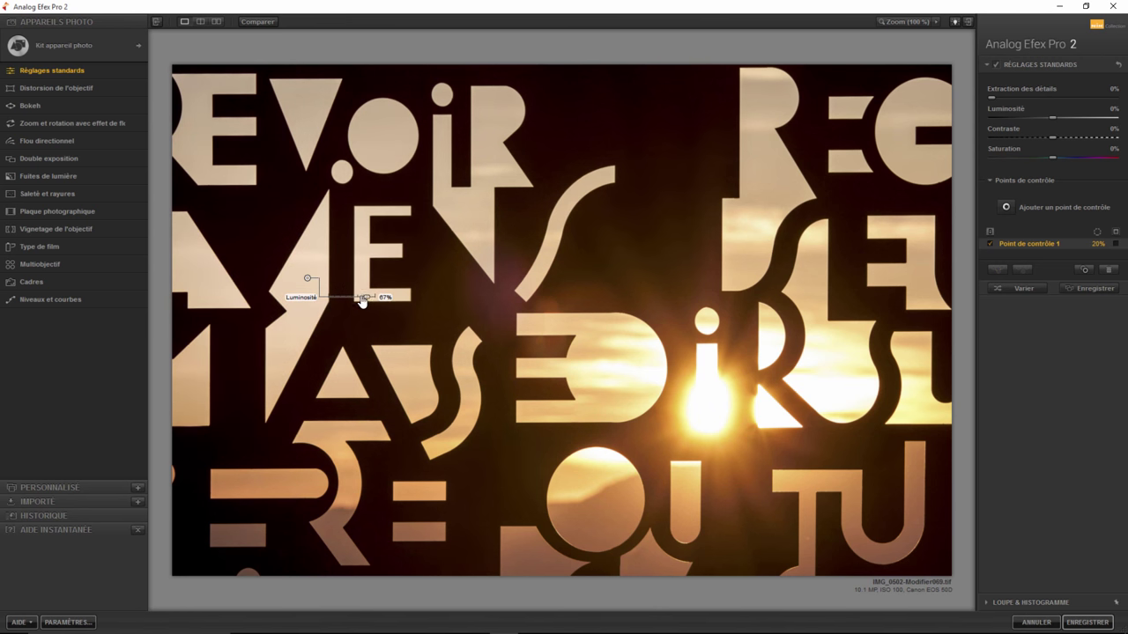
pyautogui.moveTo(351, 301); pyautogui.dragTo(360, 306)
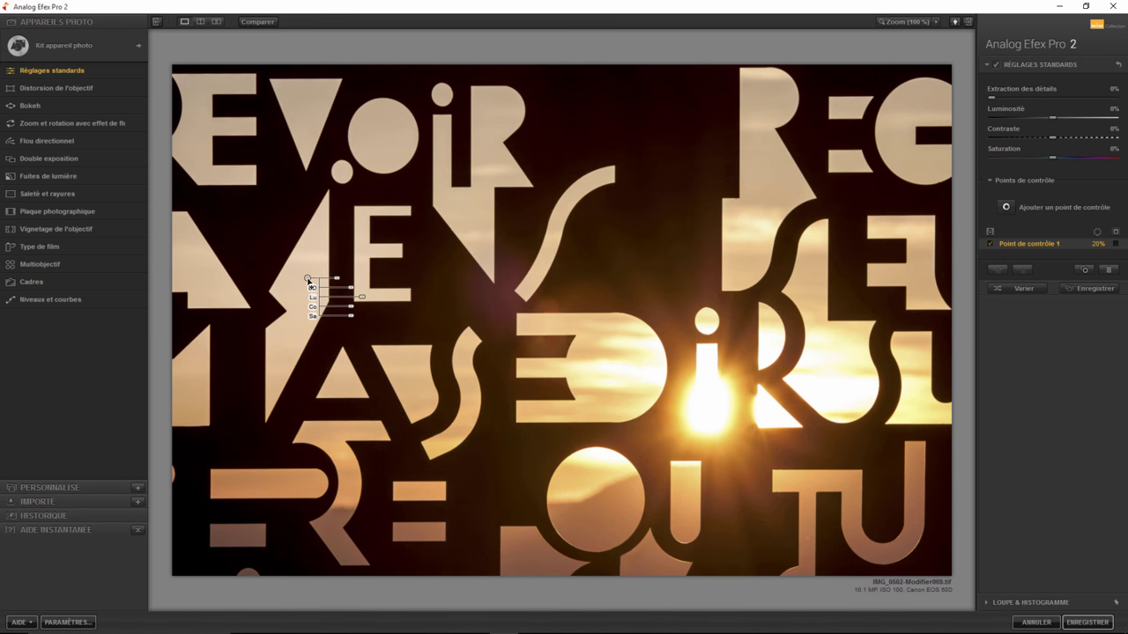
pyautogui.moveTo(307, 278)
pyautogui.mouseDown()
pyautogui.moveTo(391, 274)
pyautogui.moveTo(307, 286)
pyautogui.mouseUp()
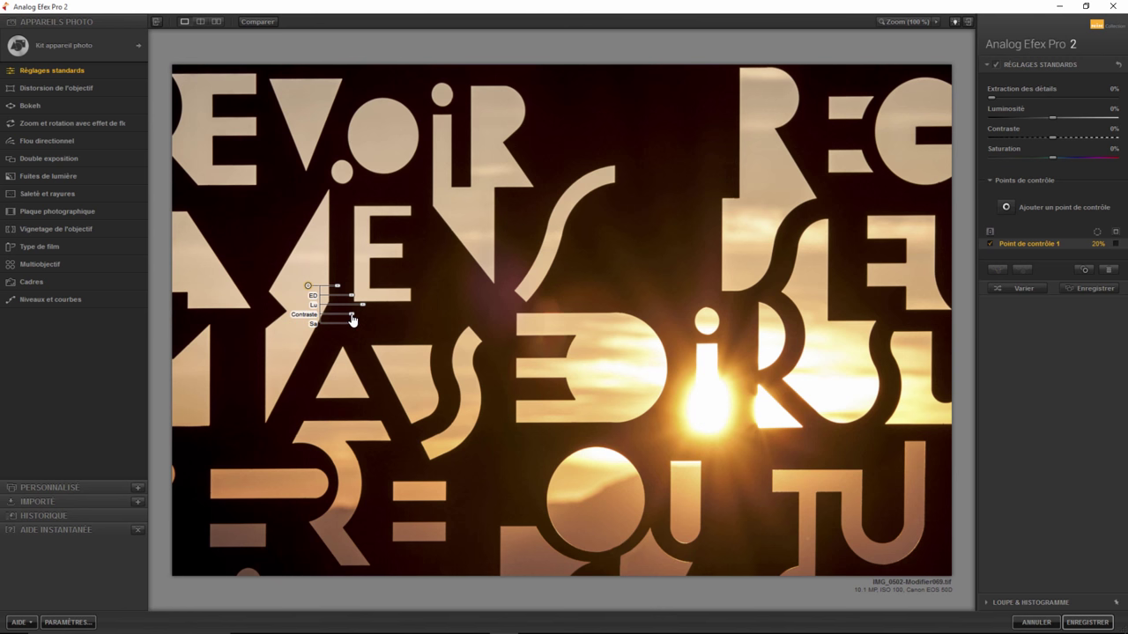
pyautogui.moveTo(350, 314)
pyautogui.mouseDown()
pyautogui.moveTo(371, 315)
pyautogui.moveTo(356, 316)
pyautogui.mouseUp()
pyautogui.moveTo(307, 285)
pyautogui.mouseDown()
pyautogui.moveTo(627, 181)
pyautogui.moveTo(713, 526)
pyautogui.moveTo(275, 234)
pyautogui.mouseUp()
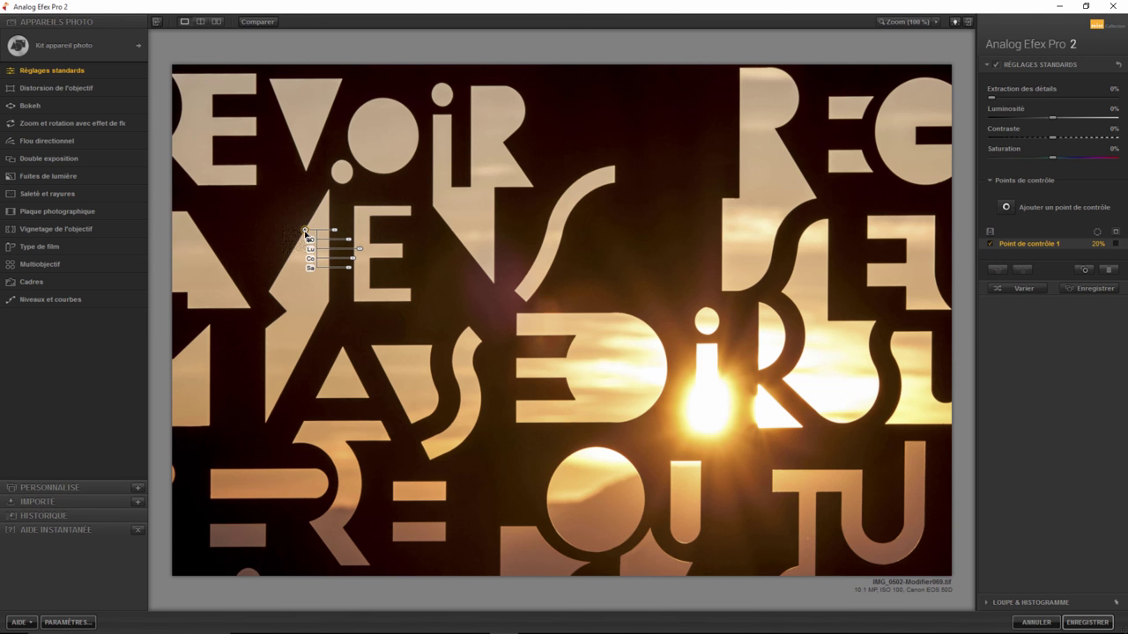
# Delete the control point, then switch off and collapse Réglages standards
pyautogui.press('Delete')
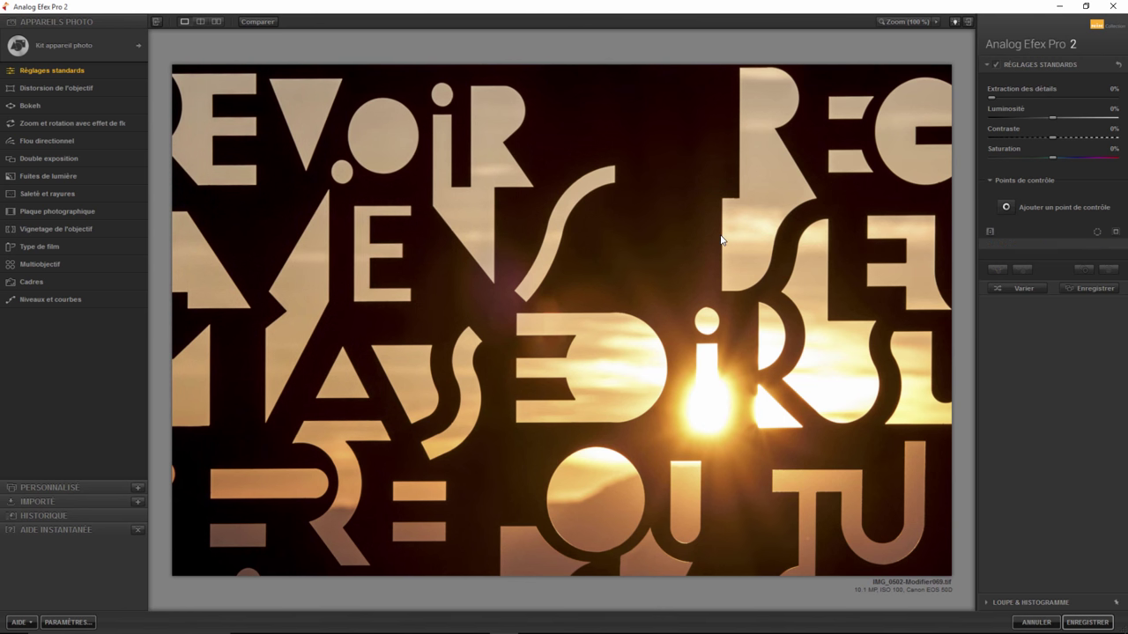
pyautogui.click(995, 64)
pyautogui.click(985, 64)
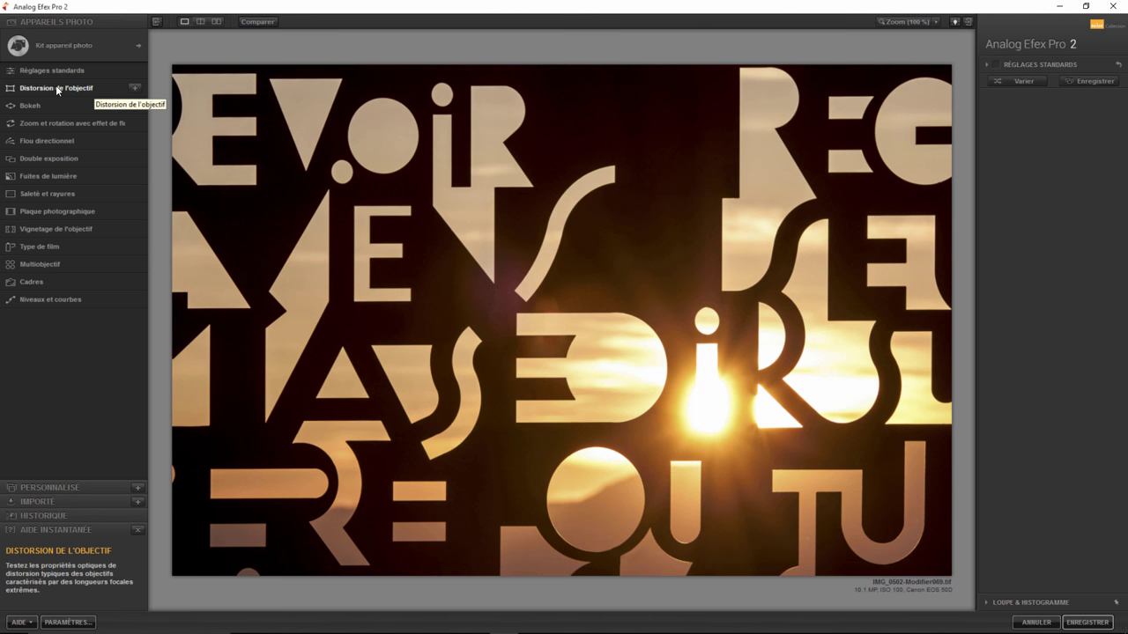
# Add concave lens distortion with 100% yellow/blue chromatic shift and defocus 65, then add Bokeh
pyautogui.click(133, 89)
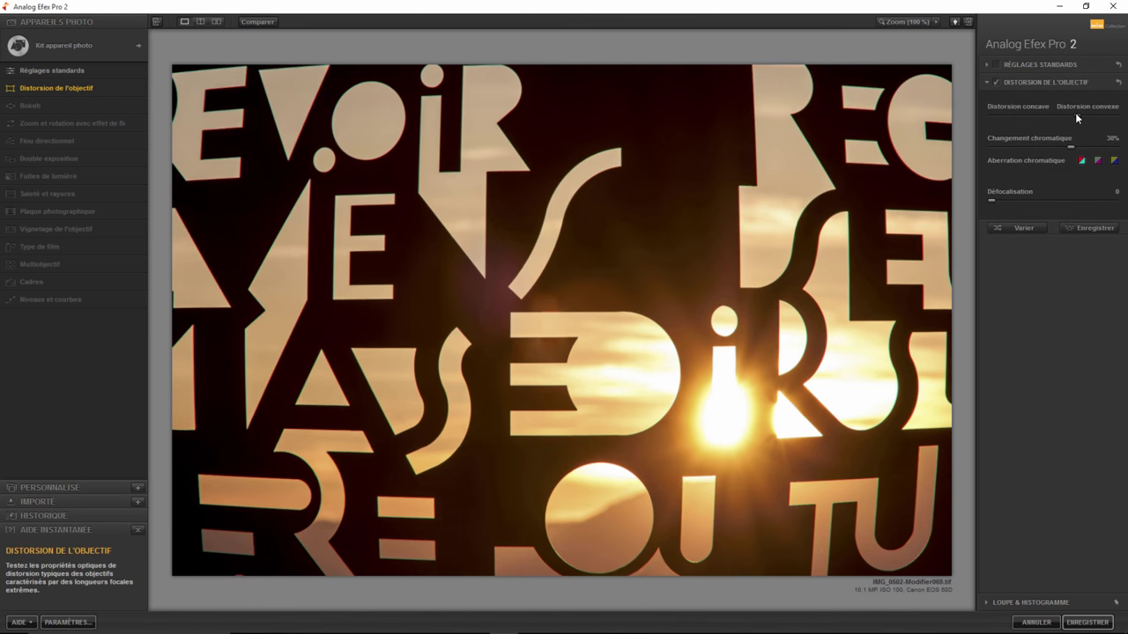
pyautogui.moveTo(1075, 113)
pyautogui.mouseDown()
pyautogui.moveTo(932, 128)
pyautogui.moveTo(1024, 121)
pyautogui.mouseUp()
pyautogui.moveTo(1052, 115); pyautogui.dragTo(1004, 119)
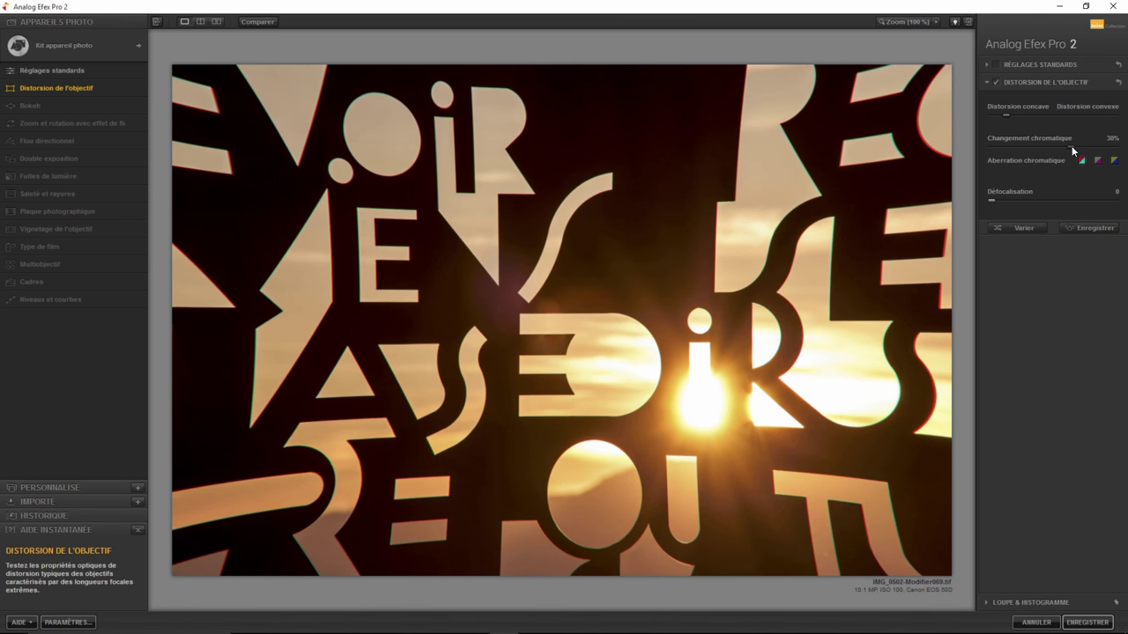
pyautogui.moveTo(1072, 146)
pyautogui.mouseDown()
pyautogui.moveTo(1115, 146)
pyautogui.moveTo(953, 157)
pyautogui.moveTo(1101, 143)
pyautogui.moveTo(963, 159)
pyautogui.moveTo(1112, 159)
pyautogui.mouseUp()
pyautogui.click(1113, 161)
pyautogui.moveTo(990, 200); pyautogui.dragTo(1113, 200)
pyautogui.moveTo(1081, 197)
pyautogui.mouseDown()
pyautogui.moveTo(973, 201)
pyautogui.moveTo(1085, 195)
pyautogui.moveTo(1038, 204)
pyautogui.mouseUp()
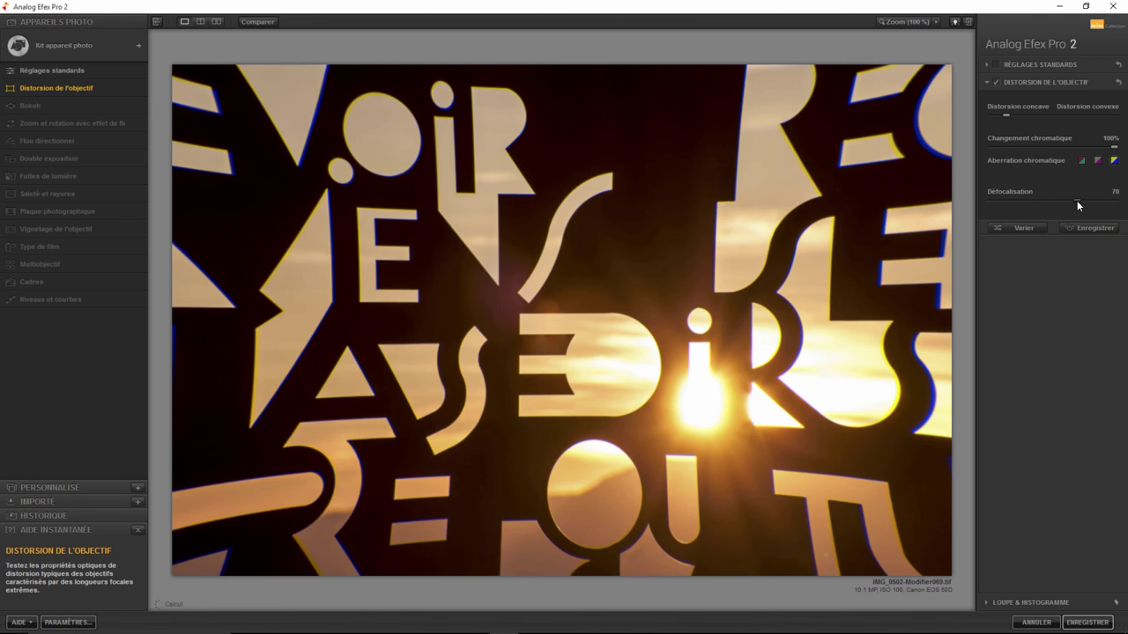
pyautogui.moveTo(967, 201); pyautogui.dragTo(1069, 200)
pyautogui.click(135, 106)
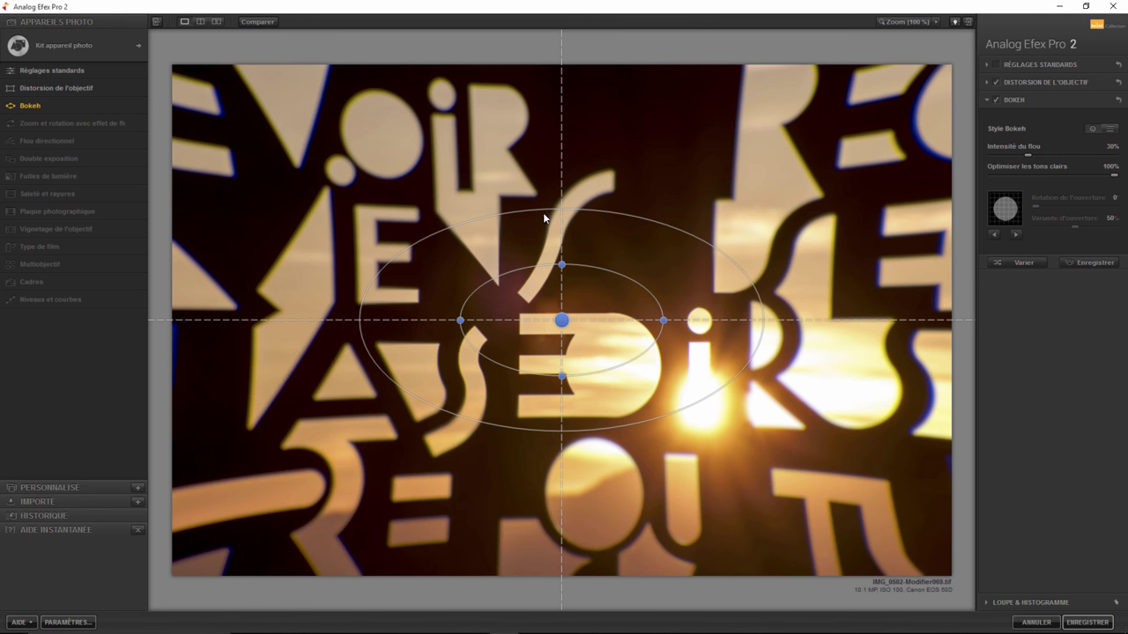
# Re-centre the bokeh focus, raise blur intensity to 62% and enlarge the outer ellipse
pyautogui.moveTo(567, 318); pyautogui.dragTo(623, 345)
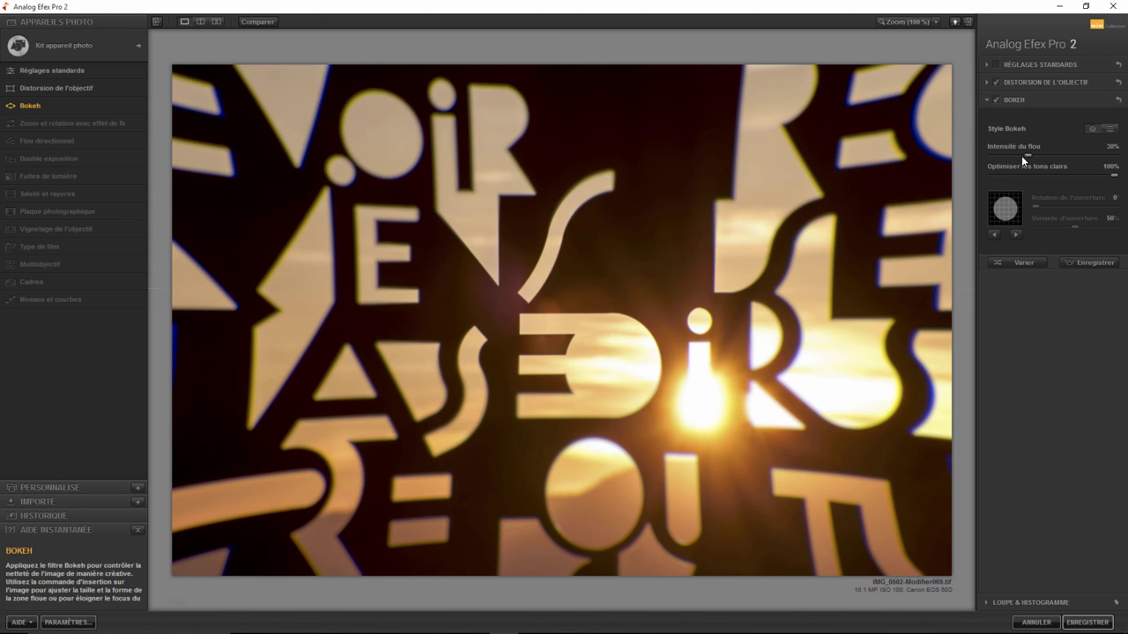
pyautogui.moveTo(1027, 156); pyautogui.dragTo(1066, 155)
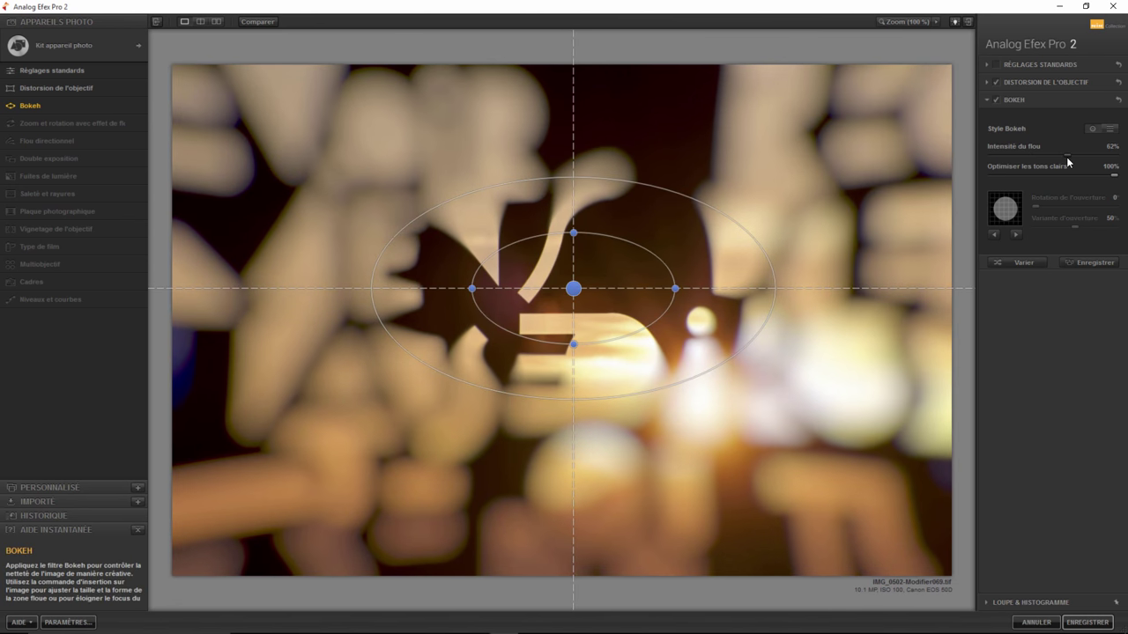
pyautogui.moveTo(628, 181); pyautogui.dragTo(737, 111)
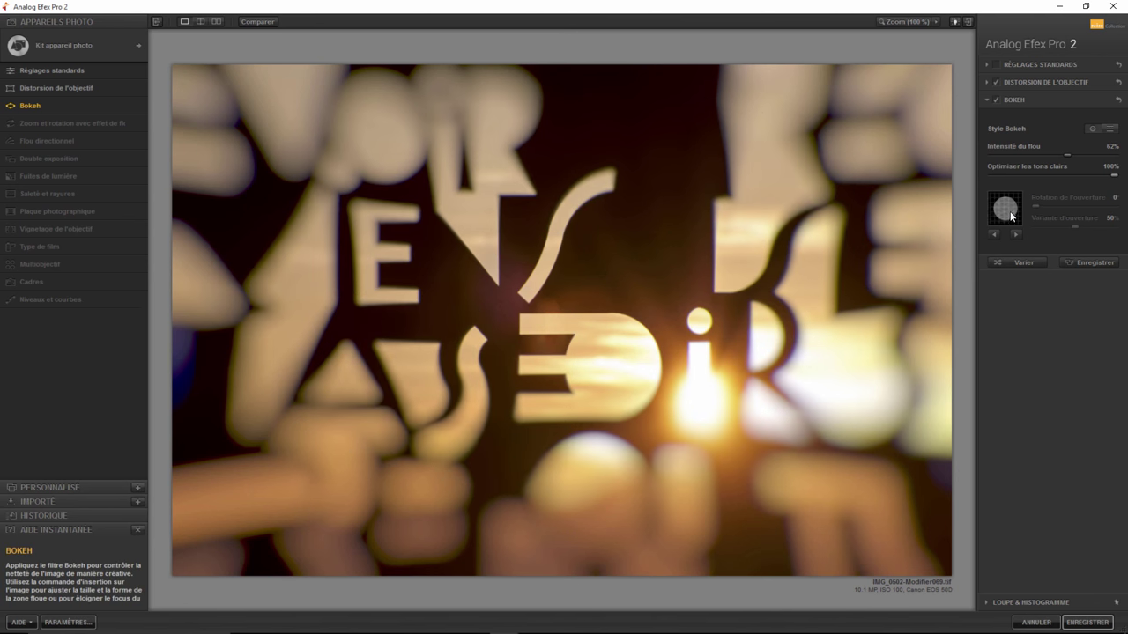
# Cycle through aperture shapes, settling on a star aperture rotated to 161°
pyautogui.click(1015, 235)
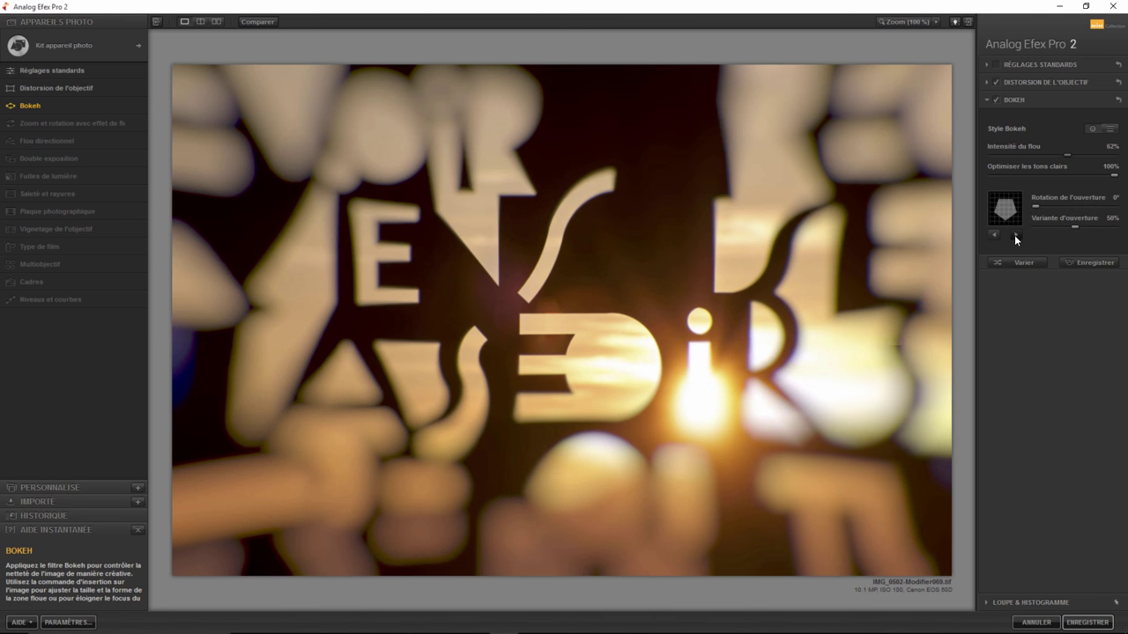
pyautogui.click(994, 235)
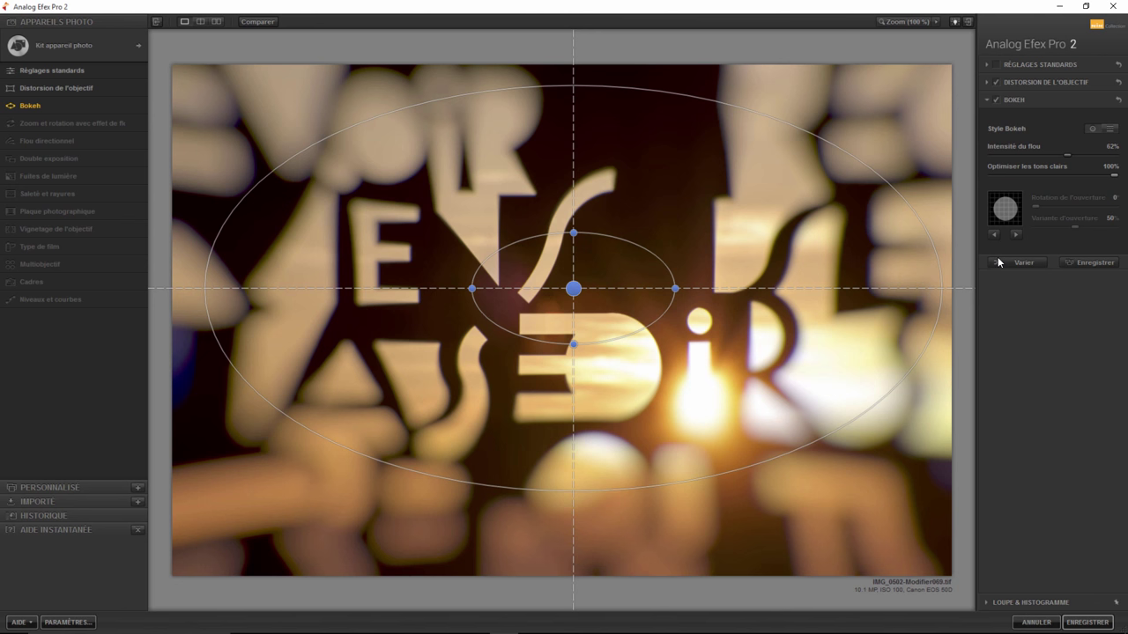
pyautogui.click(1016, 235)
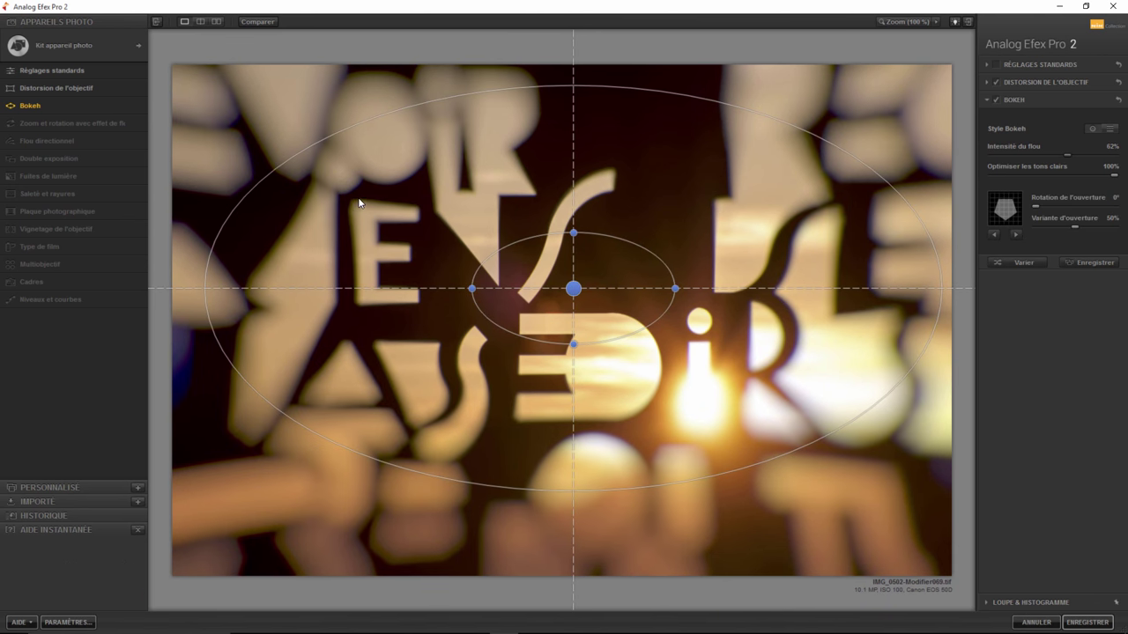
pyautogui.click(1016, 235)
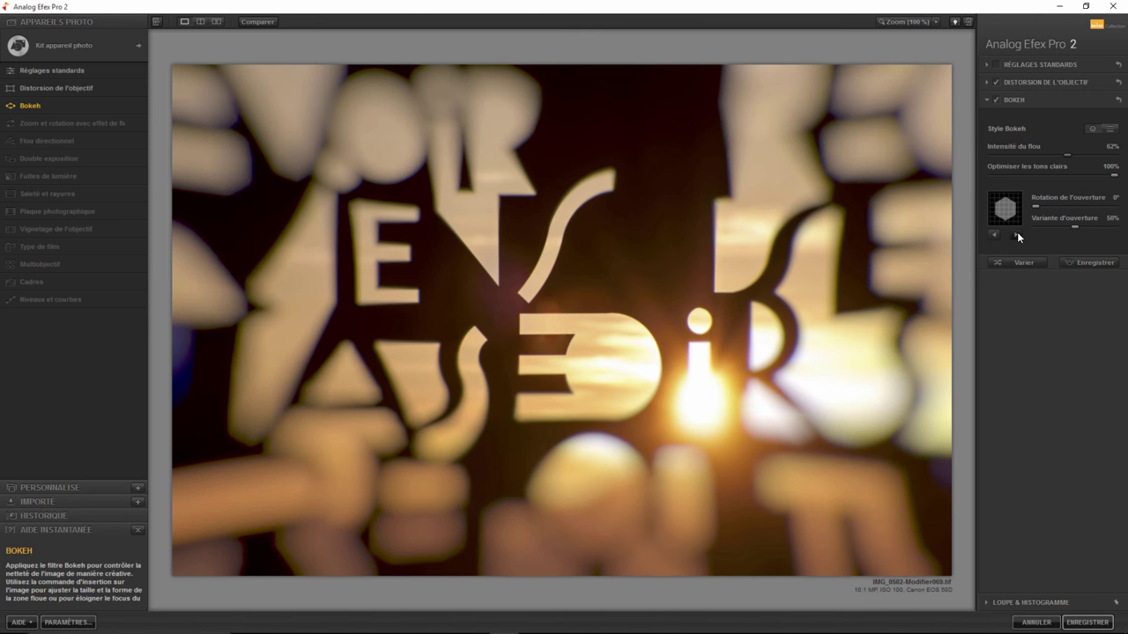
pyautogui.click(1017, 234)
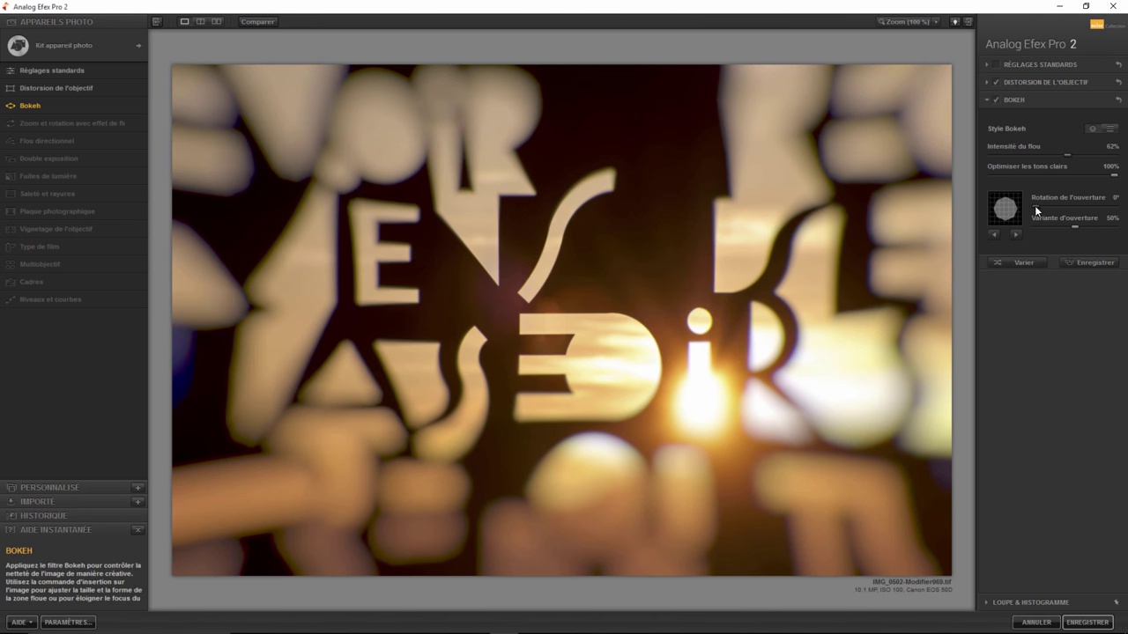
pyautogui.click(1081, 204)
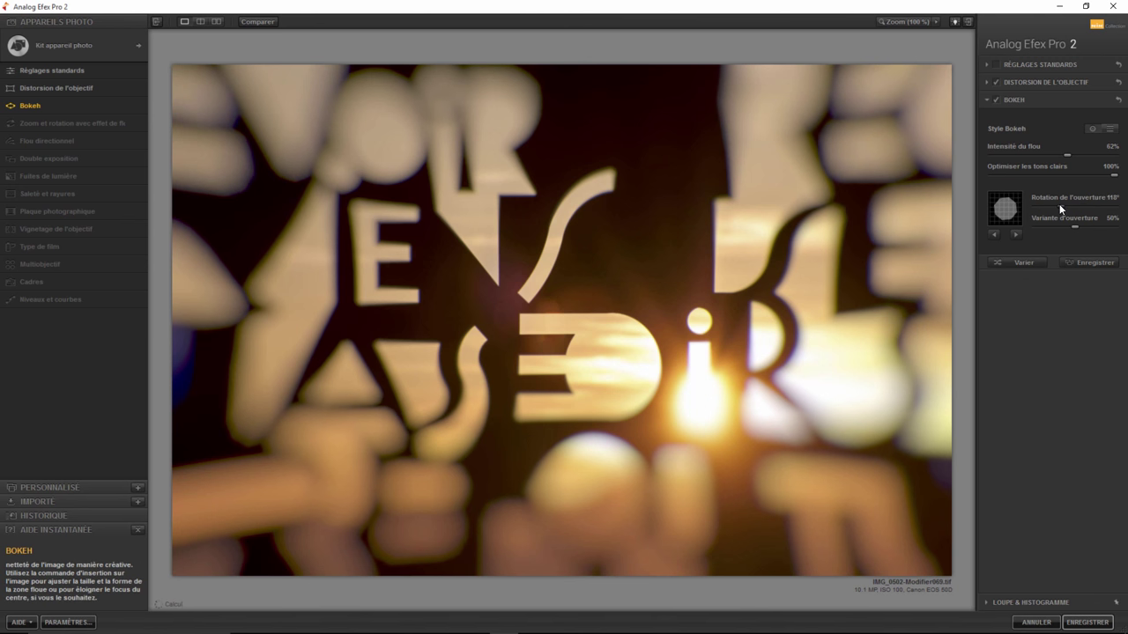
pyautogui.click(1017, 232)
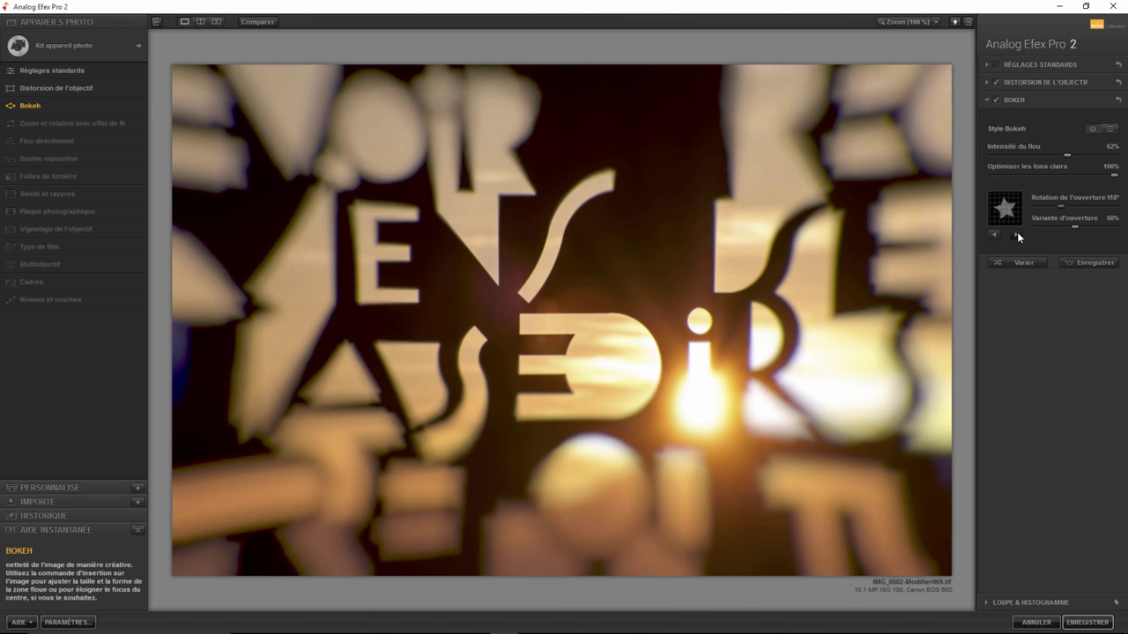
pyautogui.moveTo(1063, 202)
pyautogui.mouseDown()
pyautogui.moveTo(1091, 204)
pyautogui.moveTo(1043, 206)
pyautogui.moveTo(1077, 204)
pyautogui.moveTo(1064, 227)
pyautogui.moveTo(1043, 228)
pyautogui.moveTo(1115, 228)
pyautogui.moveTo(1035, 229)
pyautogui.moveTo(1112, 227)
pyautogui.moveTo(1053, 230)
pyautogui.mouseUp()
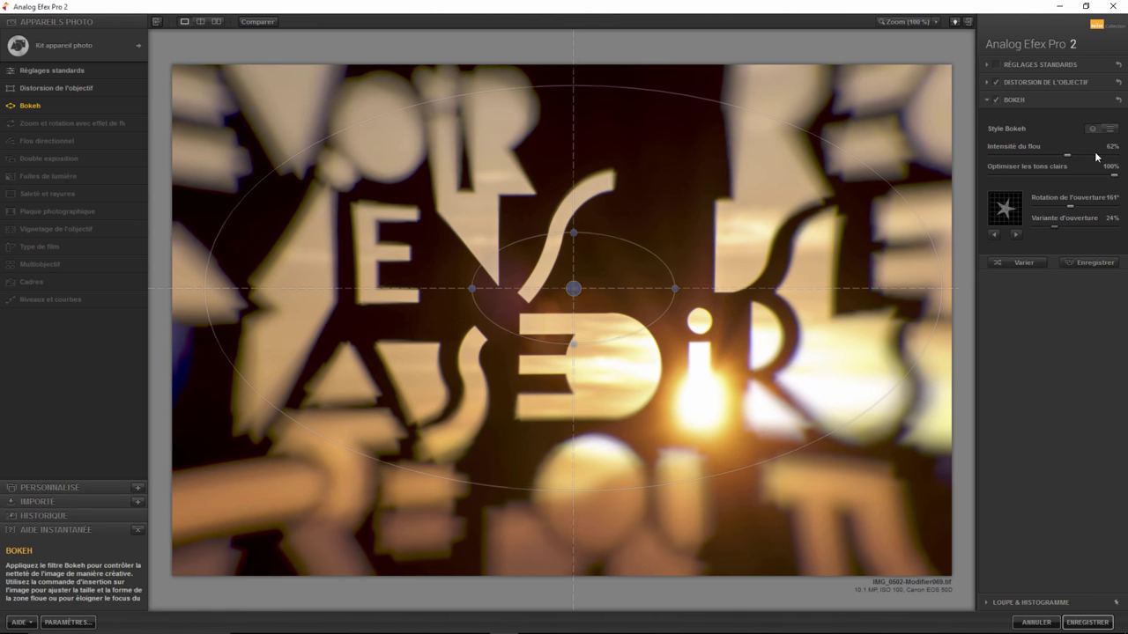
# Try the tilt-shift bokeh style, widening its bands, then return to elliptical style
pyautogui.click(1110, 129)
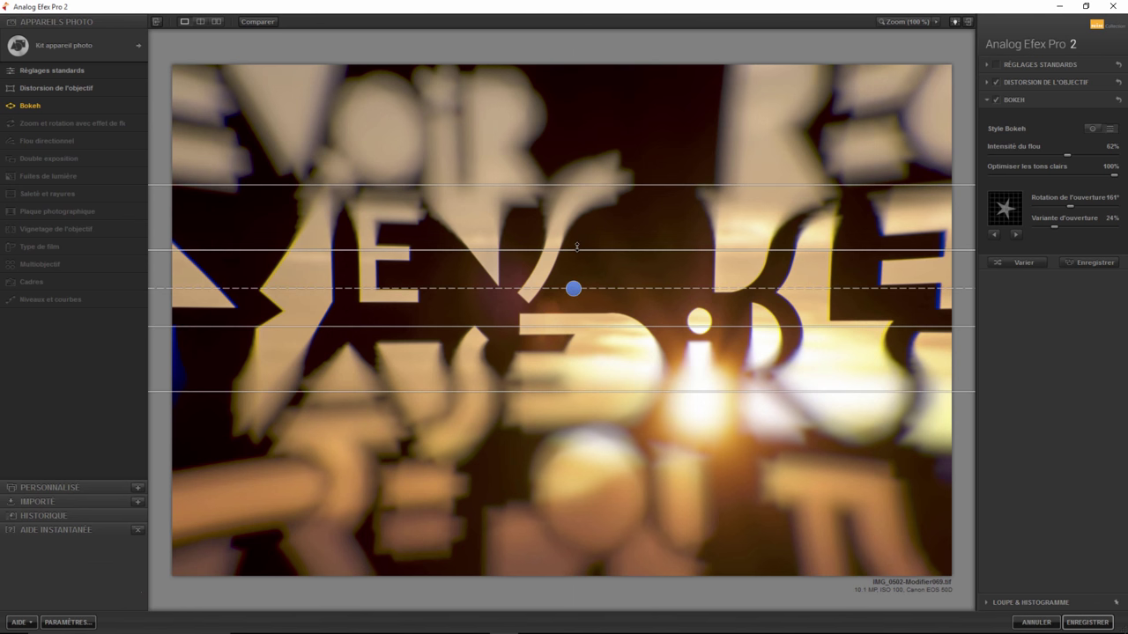
pyautogui.moveTo(576, 185); pyautogui.dragTo(576, 122)
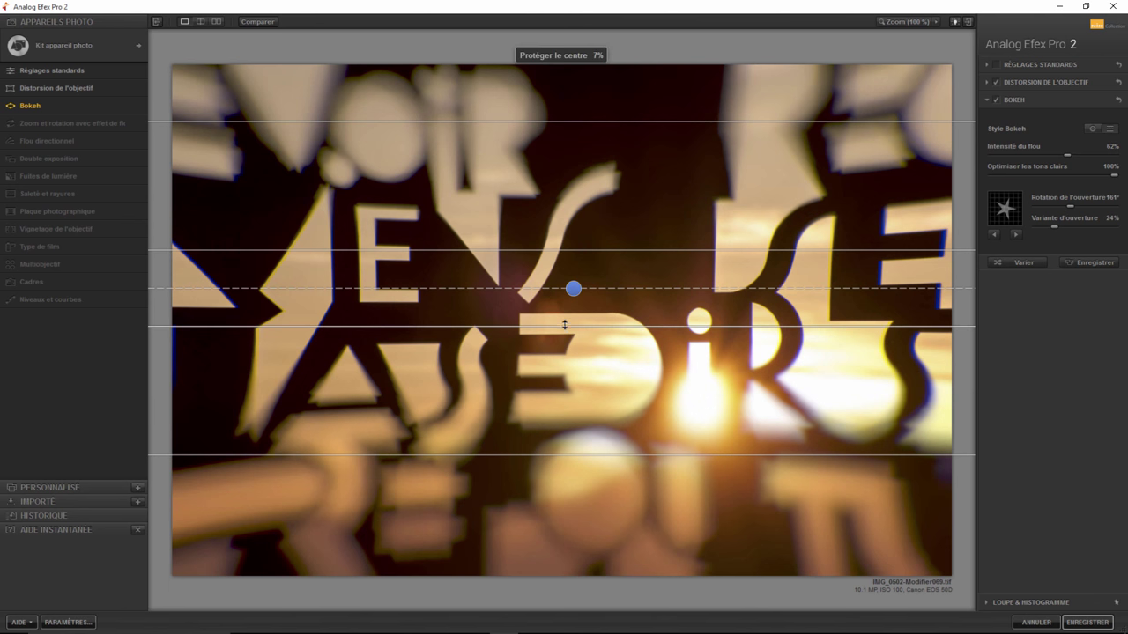
pyautogui.moveTo(565, 327); pyautogui.dragTo(564, 387)
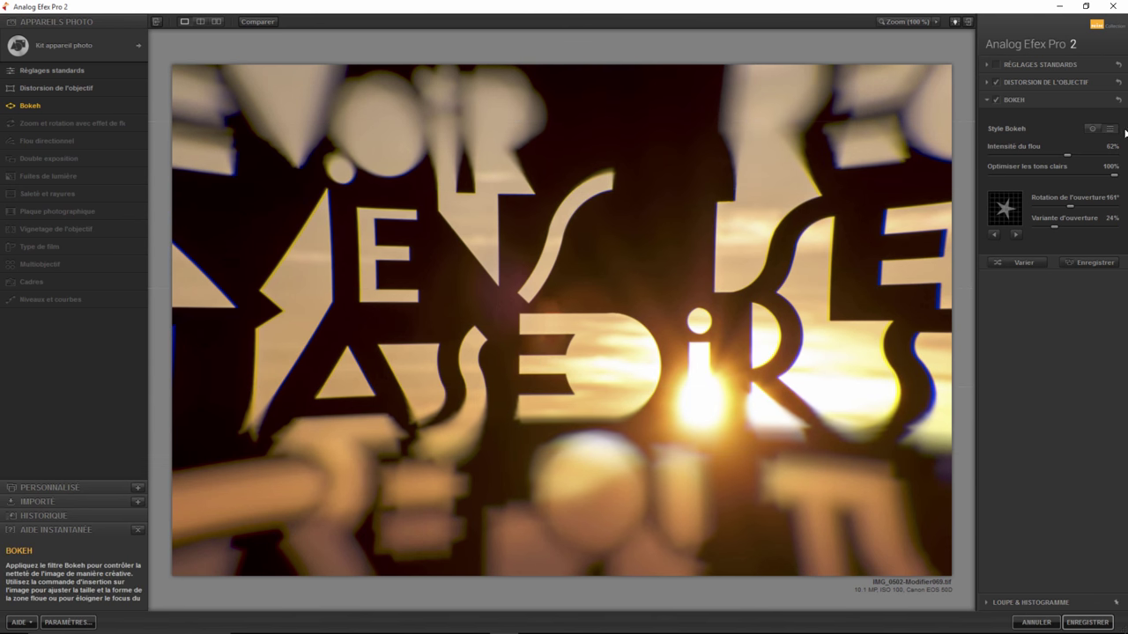
pyautogui.click(1090, 132)
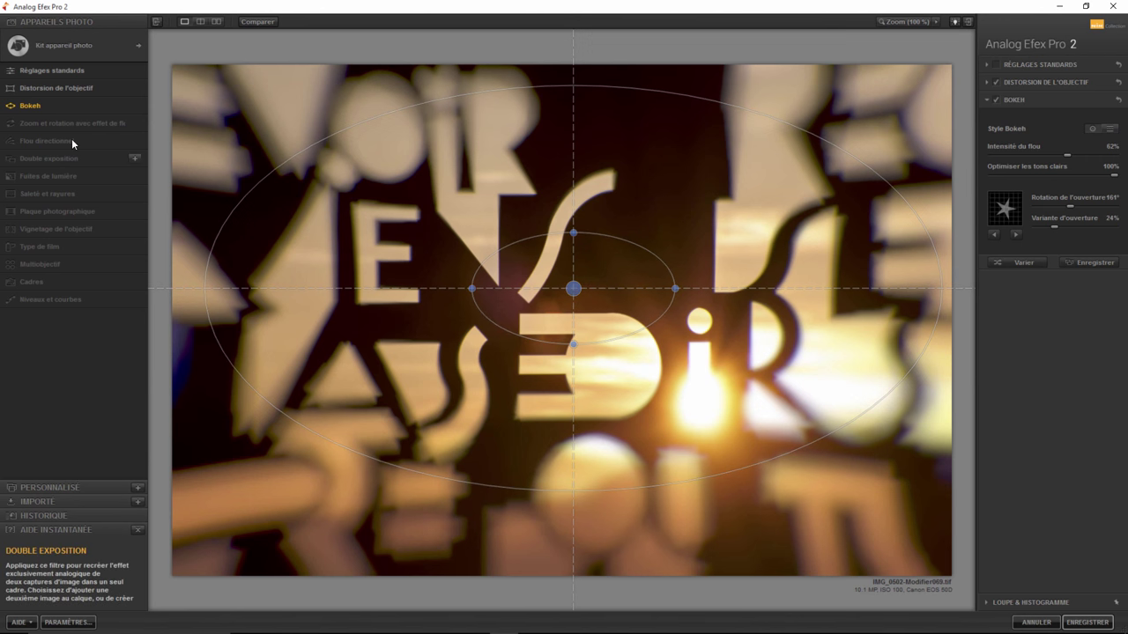
# Add the Zoom et rotation blur filter and switch off lens distortion and Bokeh
pyautogui.click(134, 123)
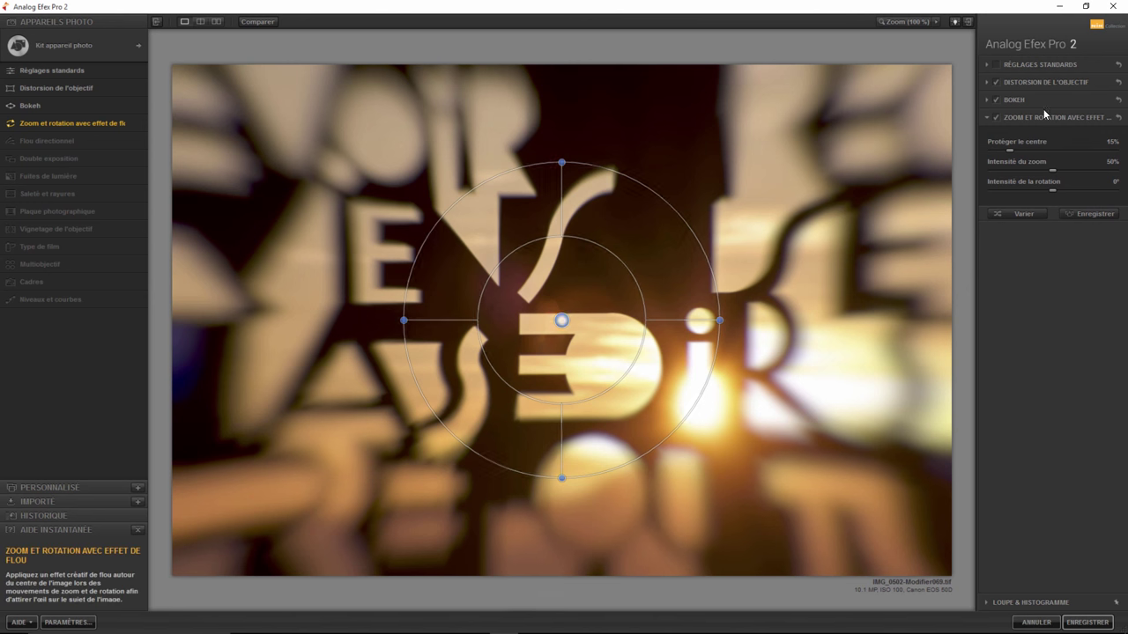
pyautogui.click(996, 82)
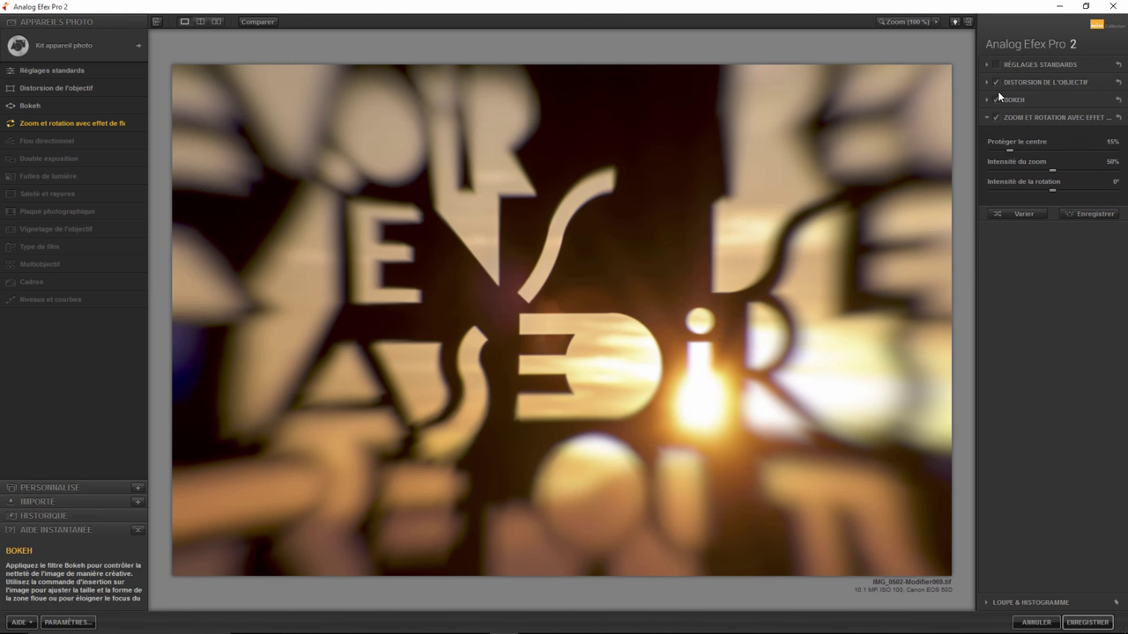
pyautogui.click(996, 99)
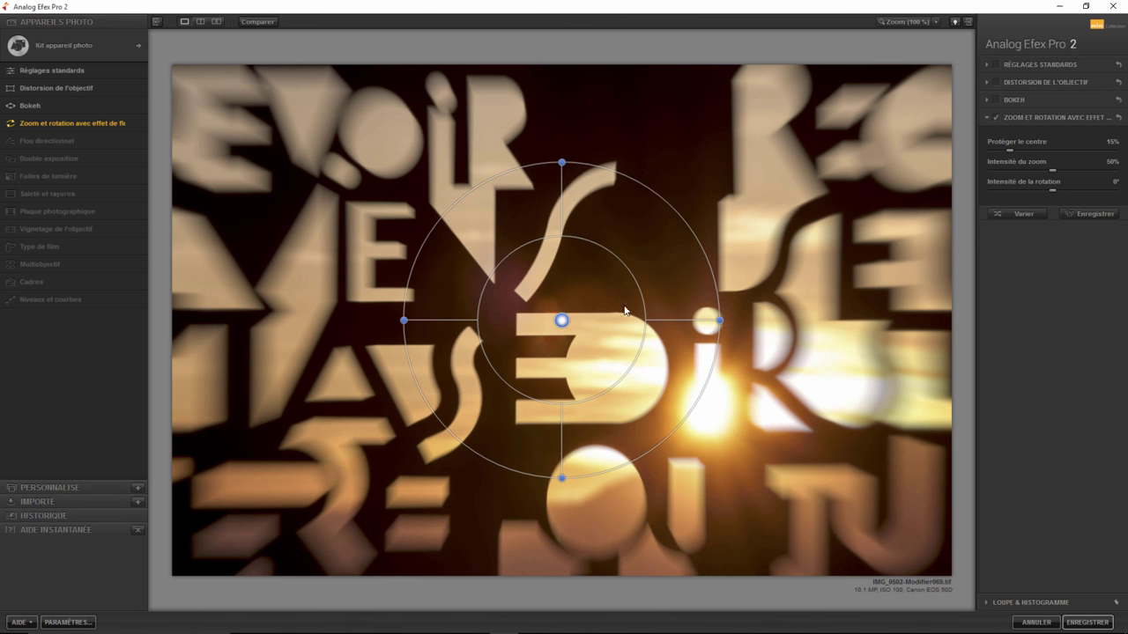
# Set centre protection to 17%, zoom intensity 79% and rotation 78°
pyautogui.moveTo(636, 300); pyautogui.dragTo(597, 297)
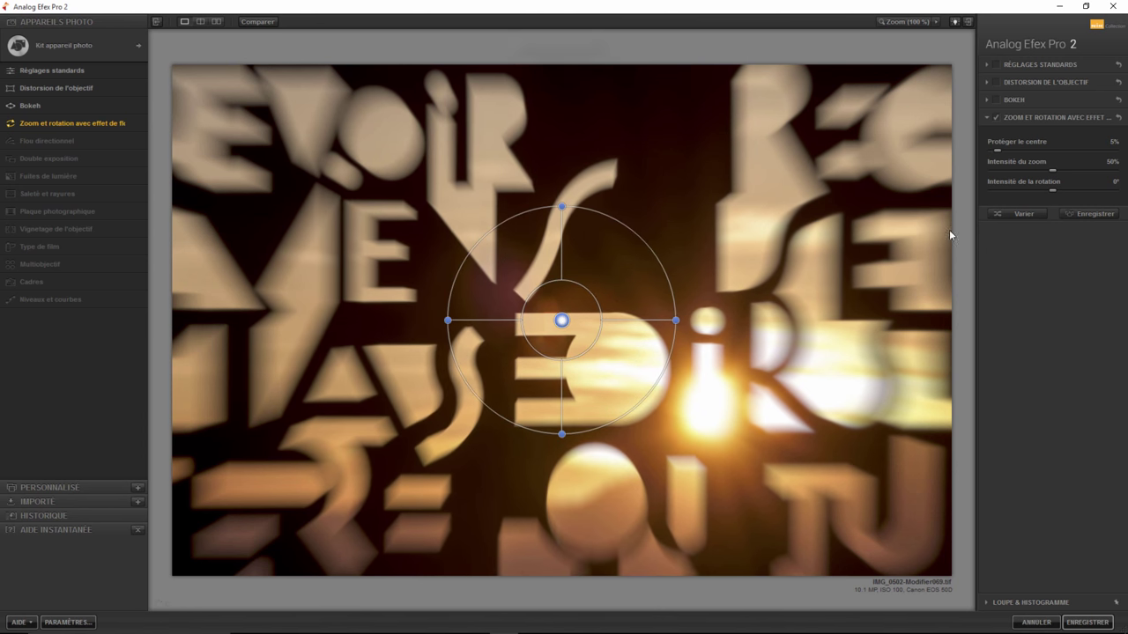
pyautogui.moveTo(996, 152); pyautogui.dragTo(1005, 153)
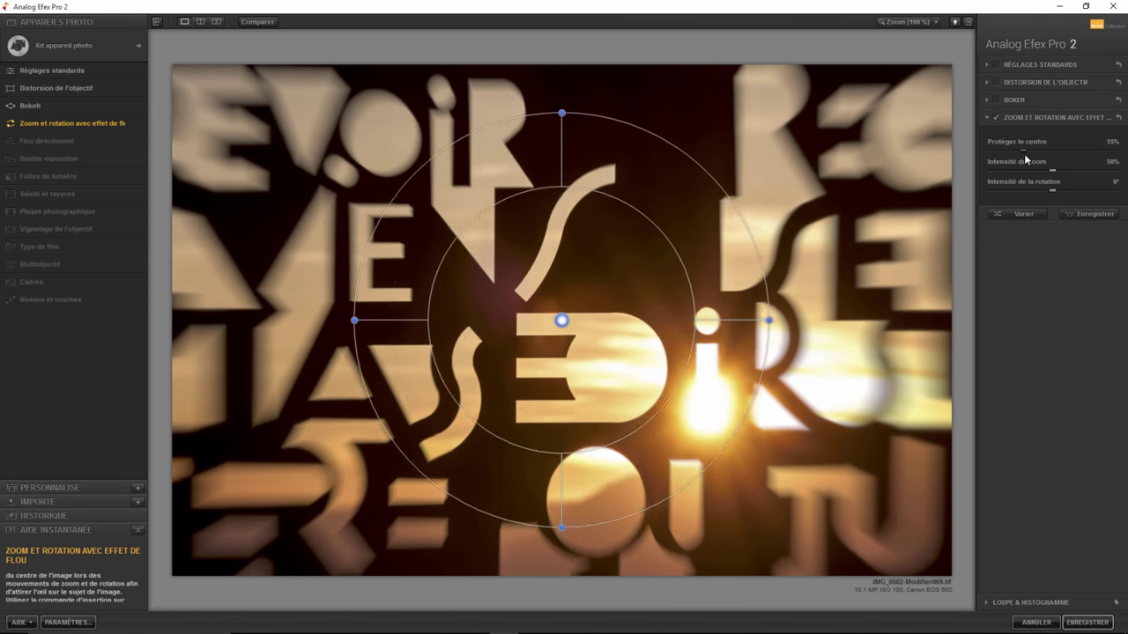
pyautogui.moveTo(596, 260); pyautogui.dragTo(615, 245)
pyautogui.moveTo(1053, 171)
pyautogui.mouseDown()
pyautogui.moveTo(1113, 170)
pyautogui.moveTo(1090, 172)
pyautogui.mouseUp()
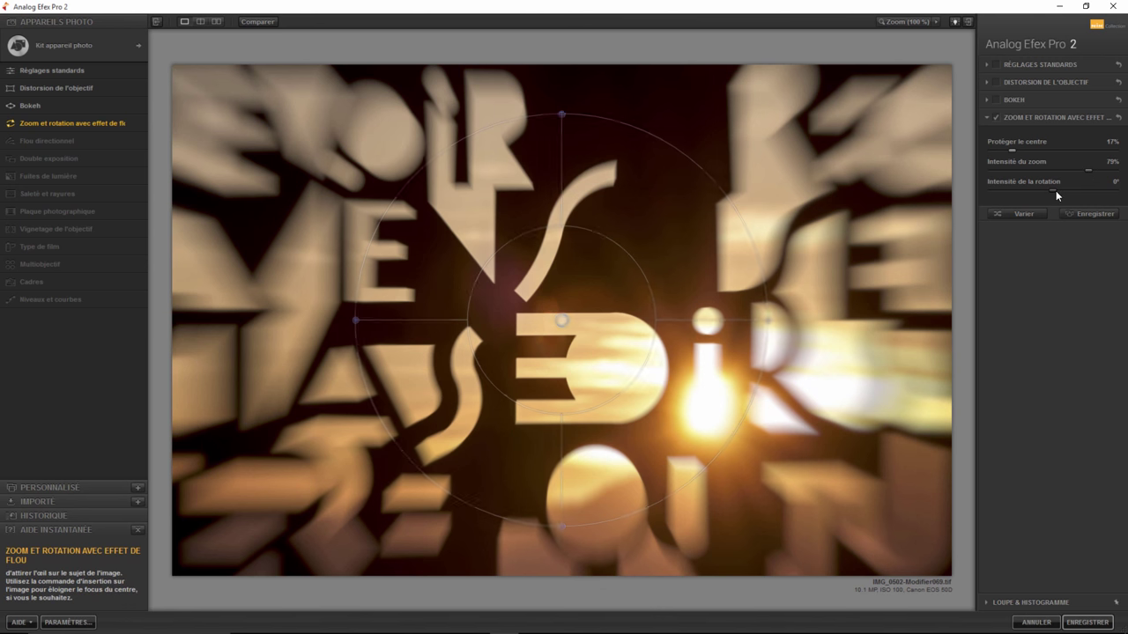
pyautogui.moveTo(1054, 190); pyautogui.dragTo(1011, 190)
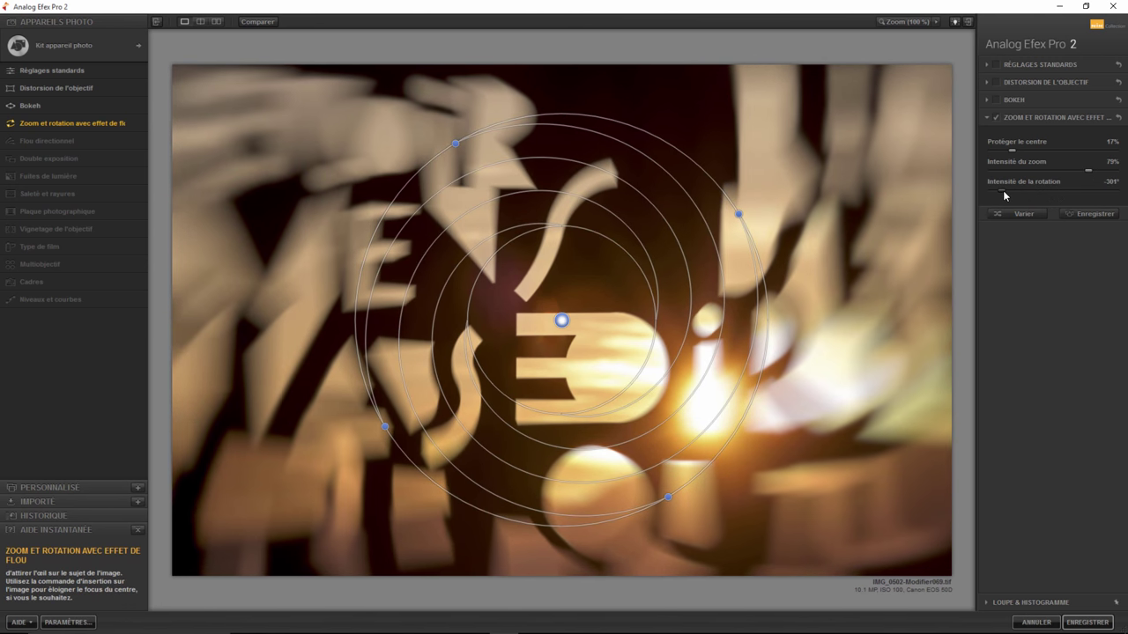
pyautogui.moveTo(1003, 190)
pyautogui.mouseDown()
pyautogui.moveTo(1080, 193)
pyautogui.moveTo(1068, 190)
pyautogui.mouseUp()
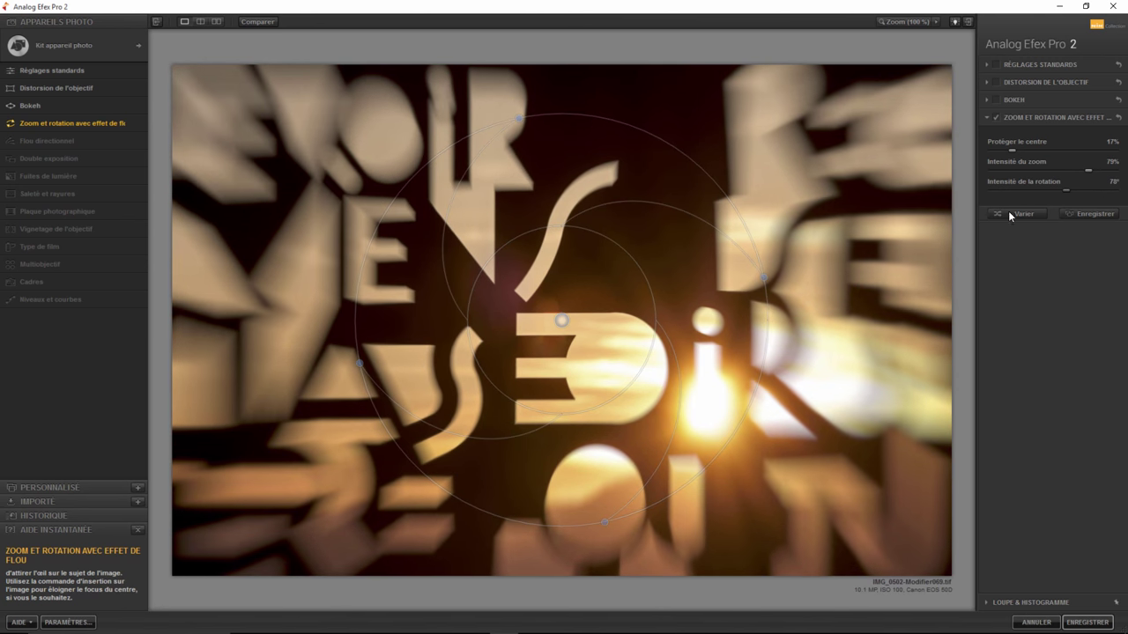
pyautogui.moveTo(53, 141)
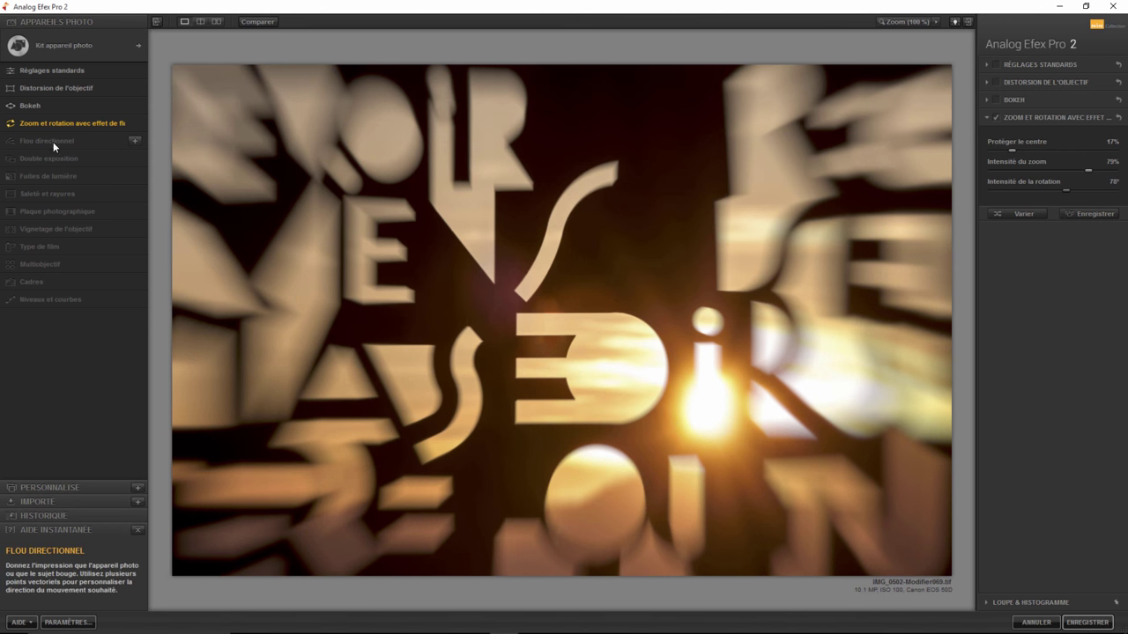
# Add a directional blur, switch off zoom-rotation, shape its angle and ellipses, then disable it
pyautogui.click(133, 139)
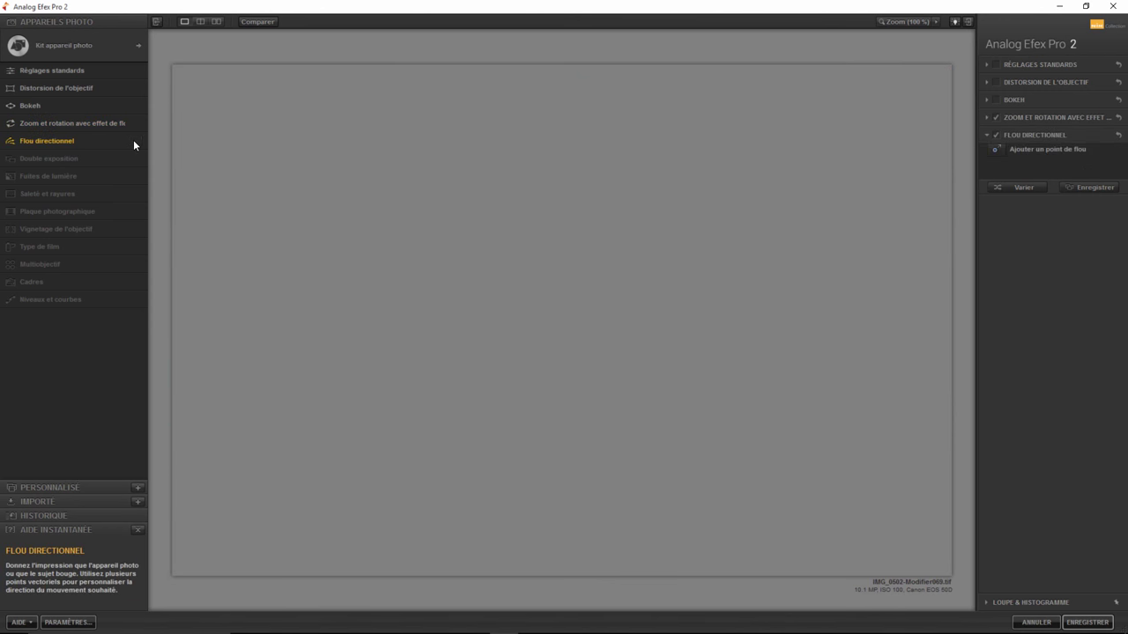
pyautogui.click(995, 117)
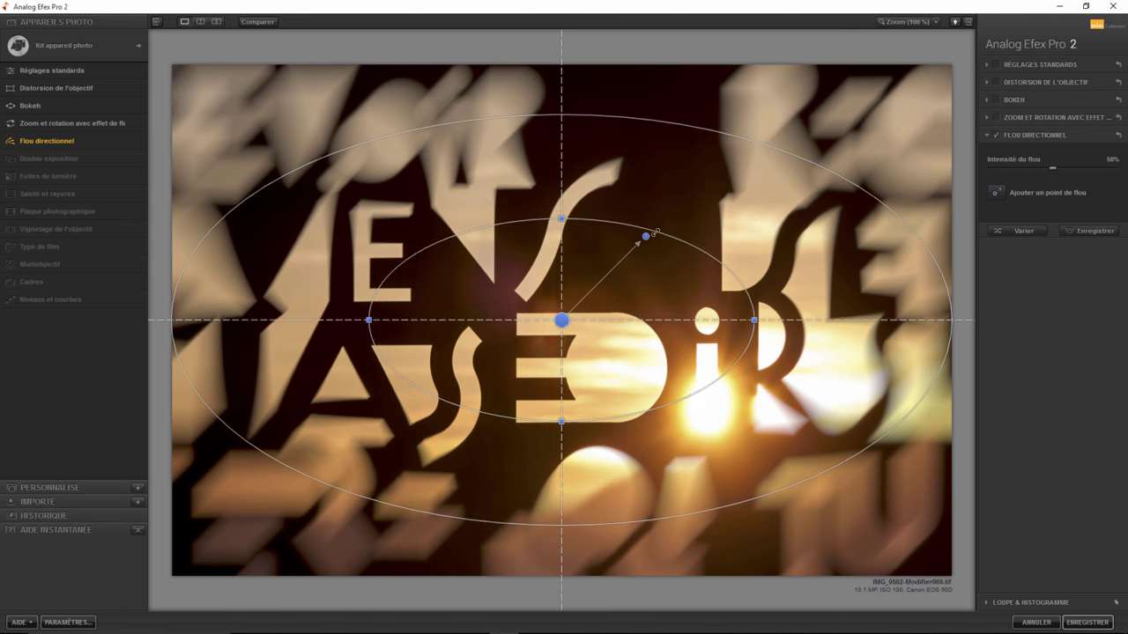
pyautogui.moveTo(646, 236)
pyautogui.mouseDown()
pyautogui.moveTo(673, 283)
pyautogui.moveTo(783, 279)
pyautogui.mouseUp()
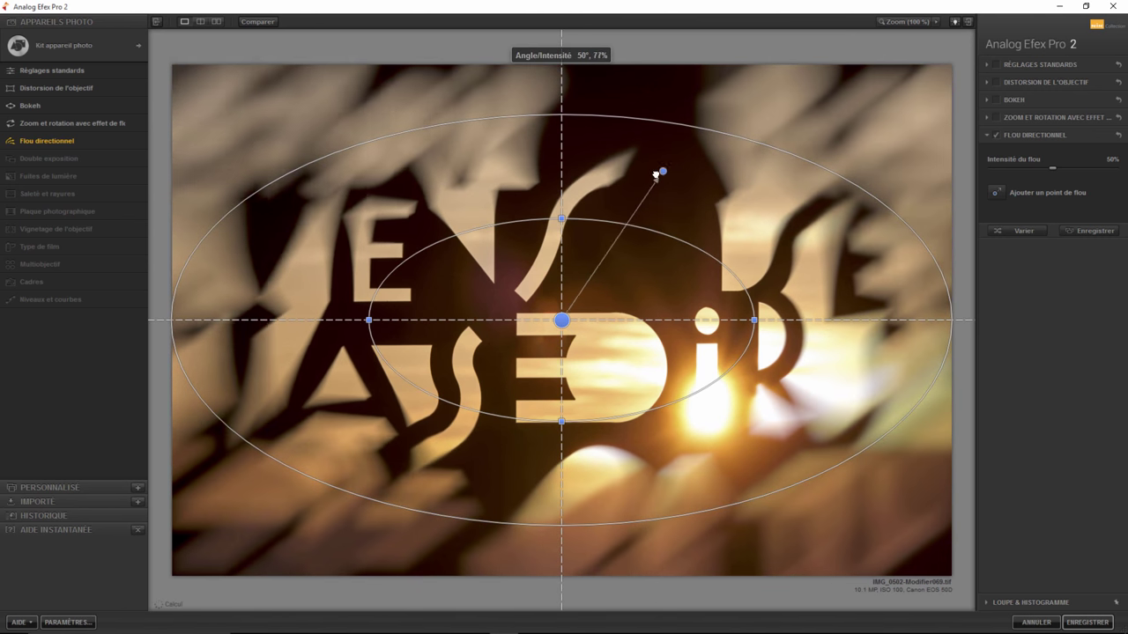
pyautogui.moveTo(783, 279); pyautogui.dragTo(651, 170)
pyautogui.moveTo(562, 217); pyautogui.dragTo(562, 212)
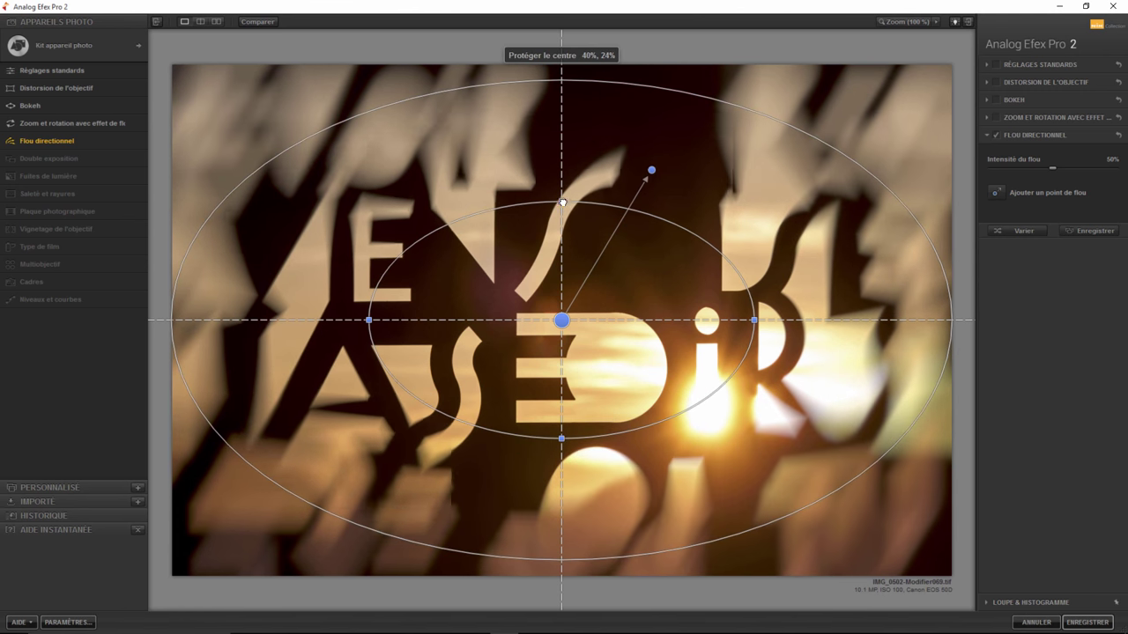
pyautogui.moveTo(754, 319); pyautogui.dragTo(732, 320)
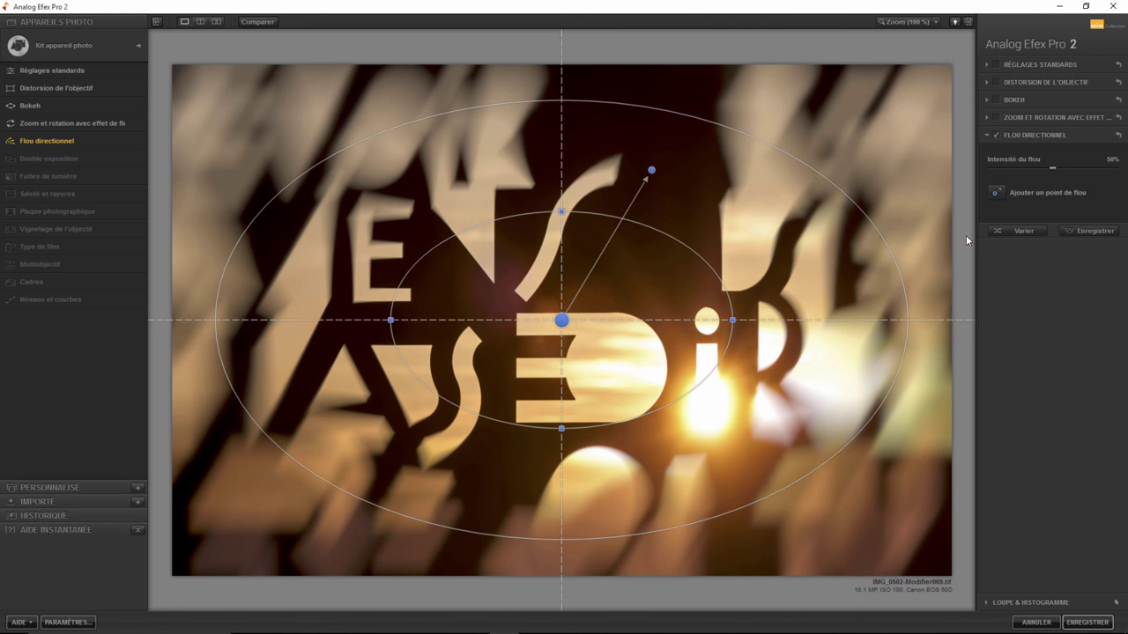
pyautogui.click(996, 135)
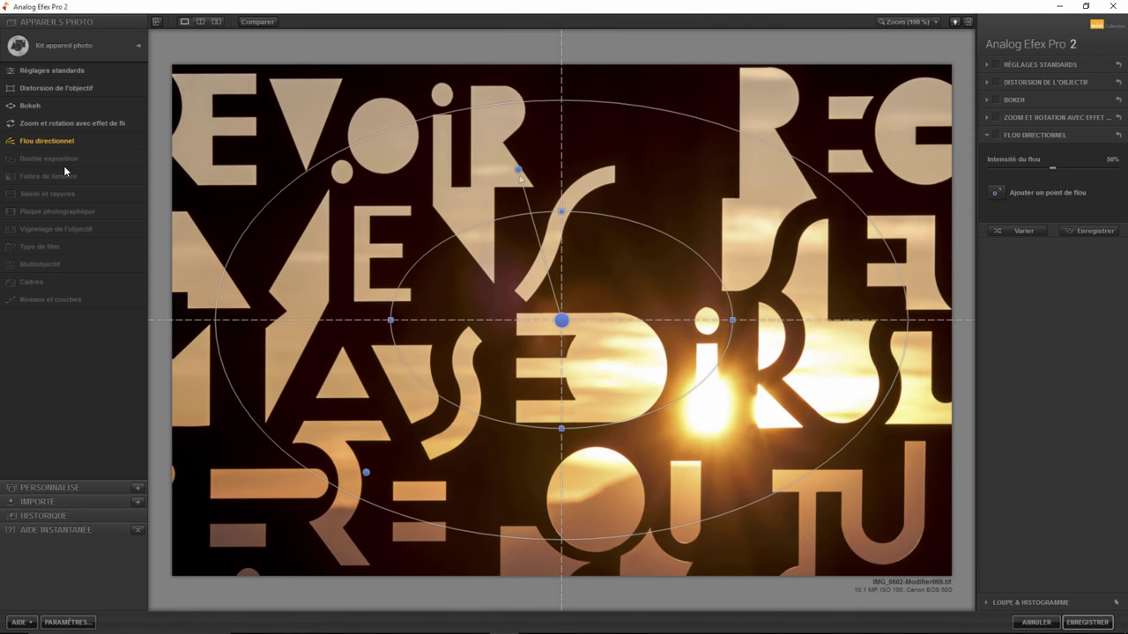
# Try a mountain-lake double exposure, switch it off, and add a light-leak filter
pyautogui.moveTo(50, 159)
pyautogui.click(134, 159)
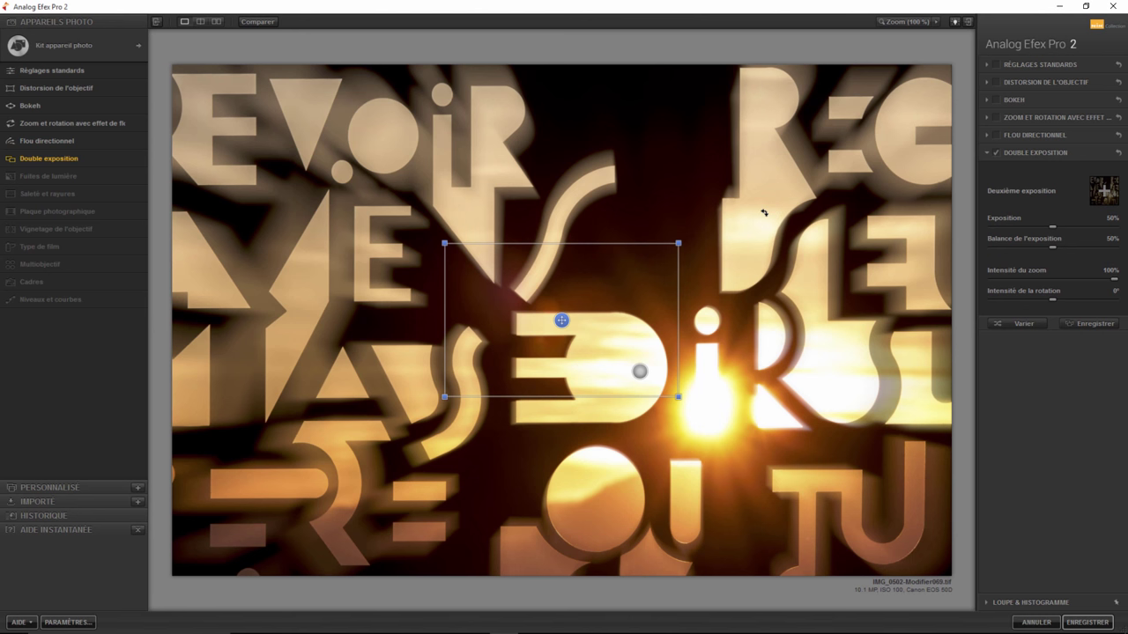
pyautogui.click(1105, 190)
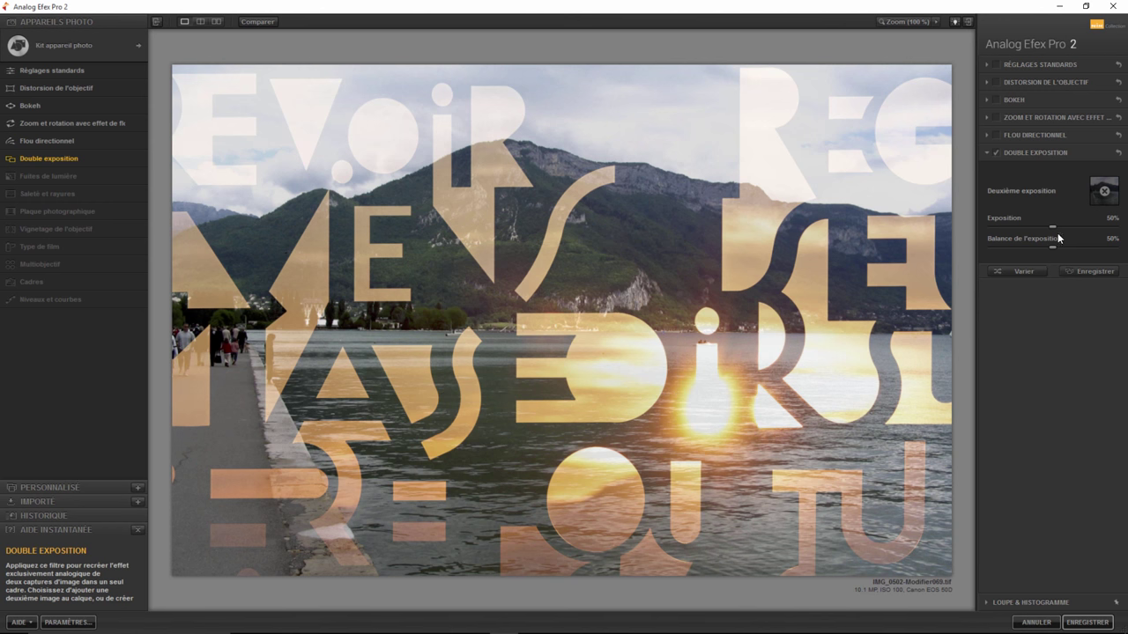
pyautogui.moveTo(1052, 226); pyautogui.dragTo(1063, 231)
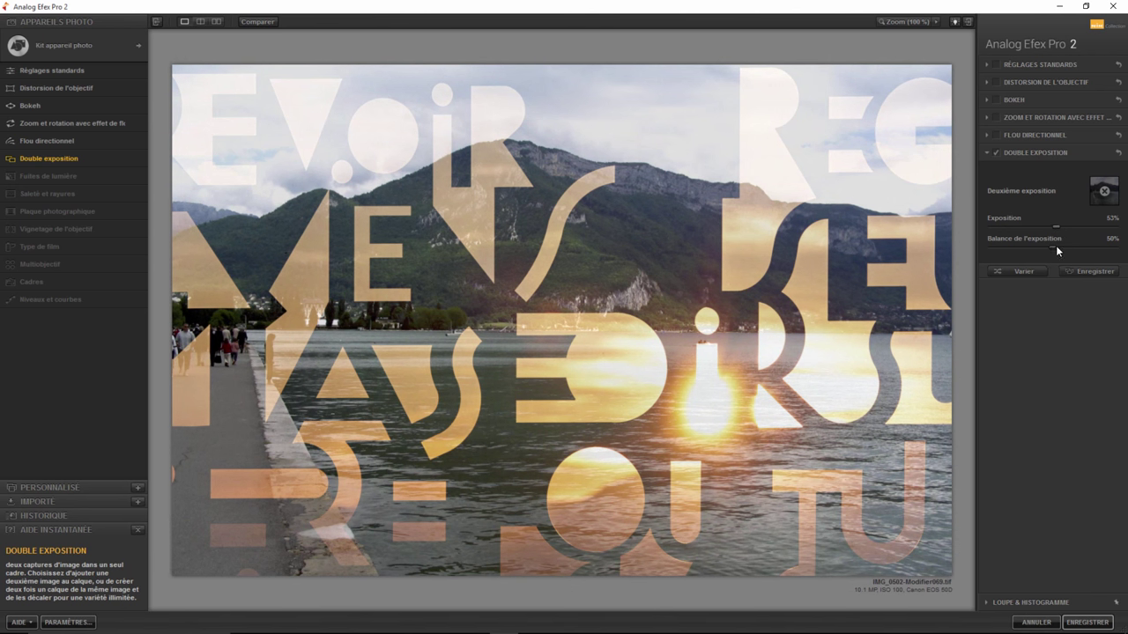
pyautogui.moveTo(1053, 248)
pyautogui.mouseDown()
pyautogui.moveTo(1110, 248)
pyautogui.moveTo(1006, 252)
pyautogui.mouseUp()
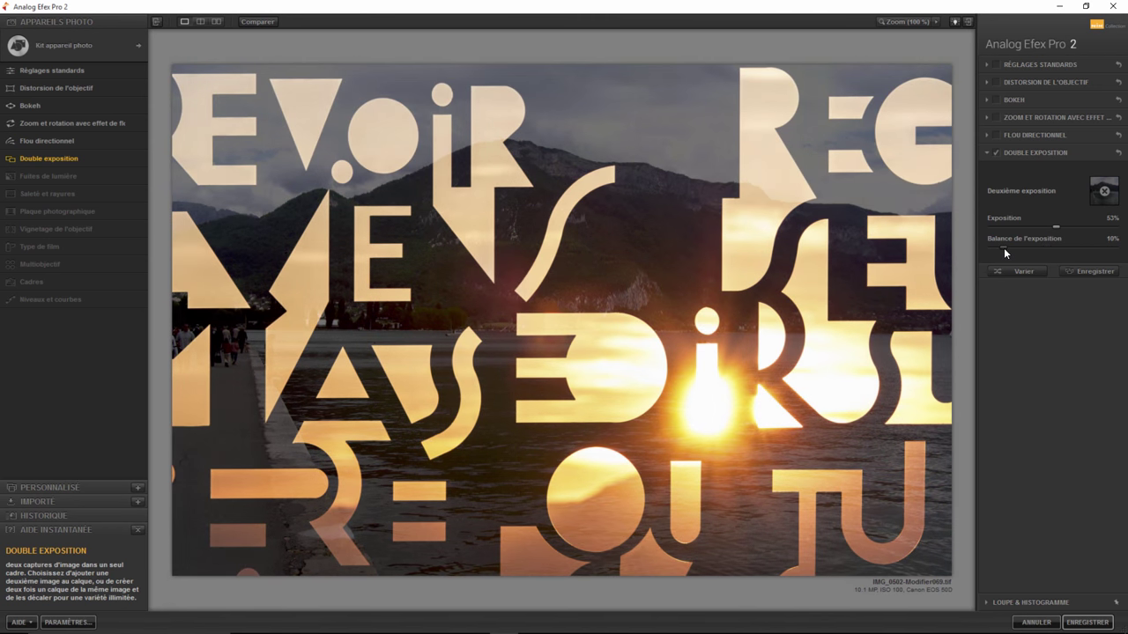
pyautogui.click(995, 152)
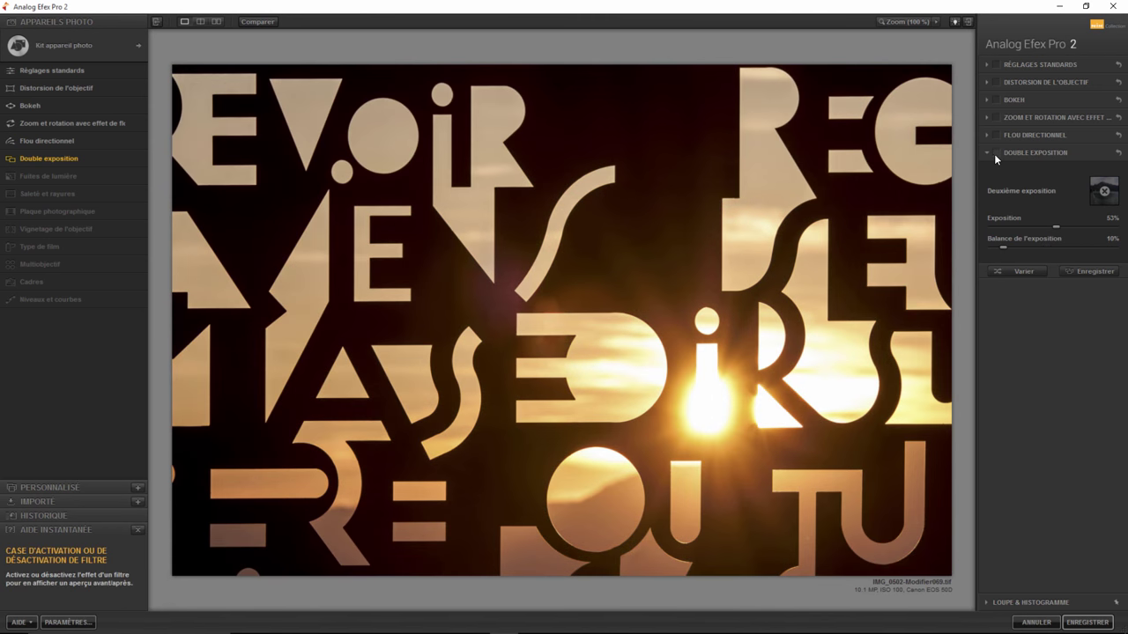
pyautogui.click(136, 175)
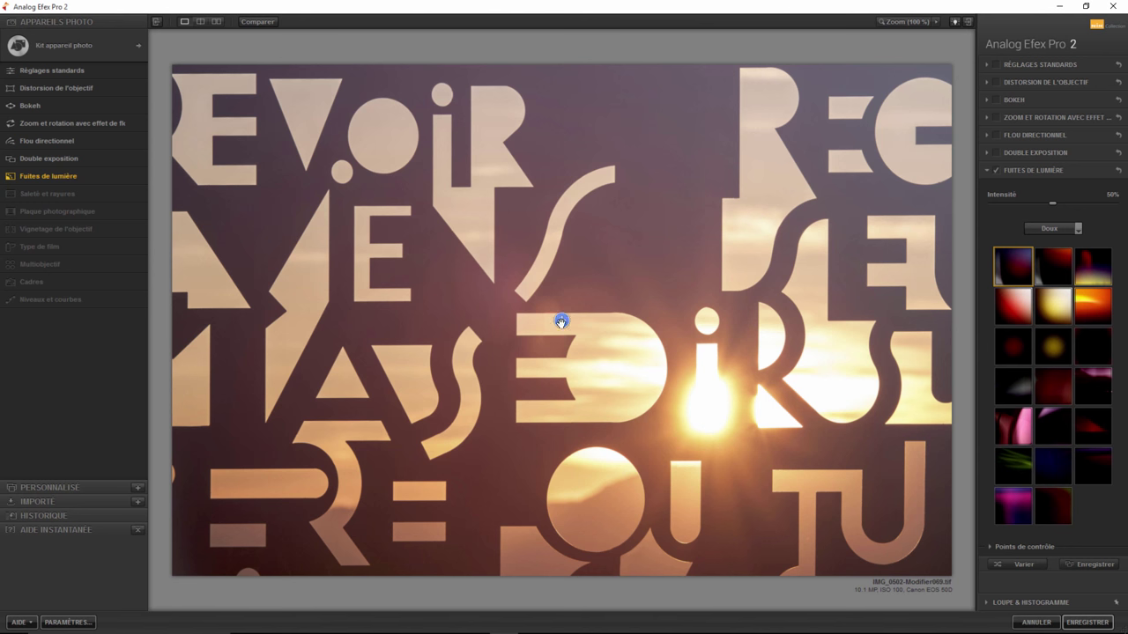
# Apply a streaky Dynamique light-leak preset and move it higher and to the left
pyautogui.click(1047, 229)
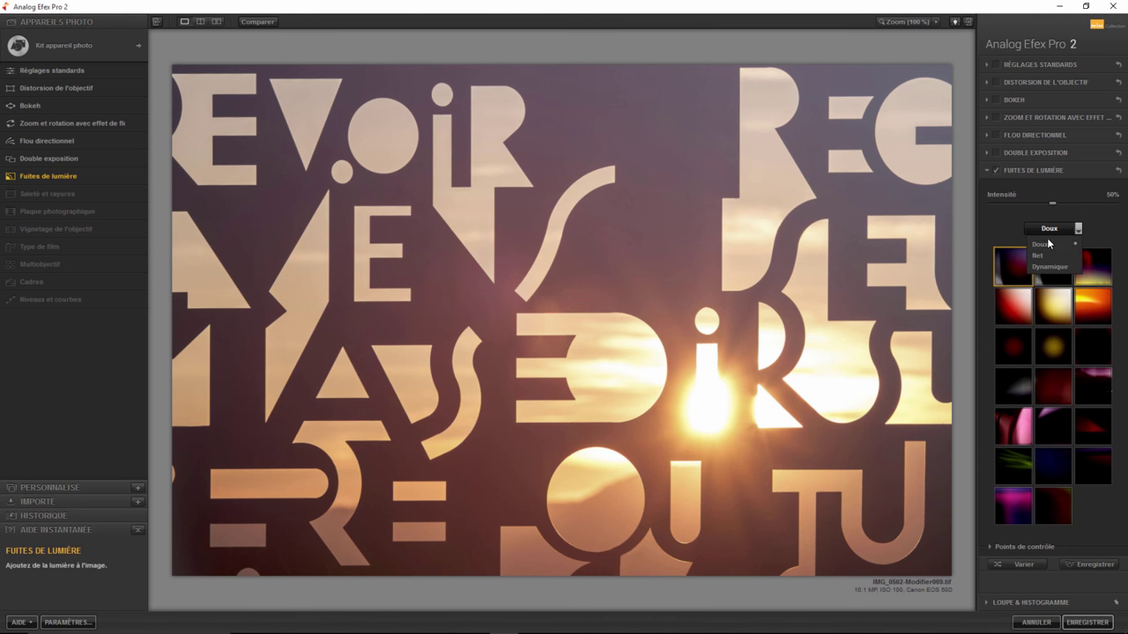
pyautogui.click(1043, 266)
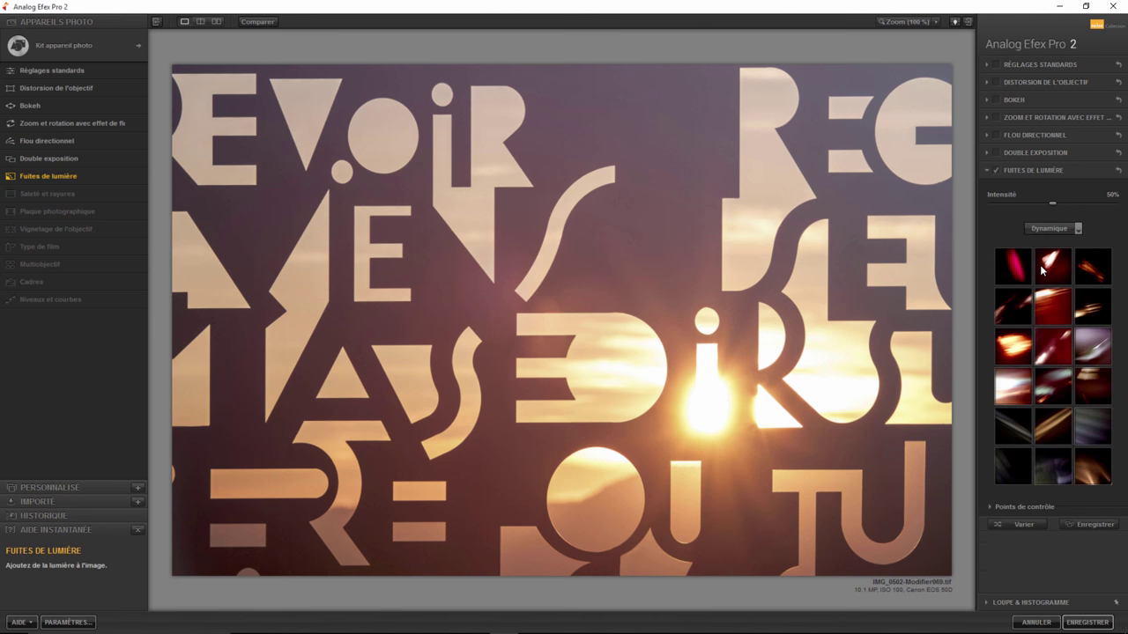
pyautogui.click(1019, 398)
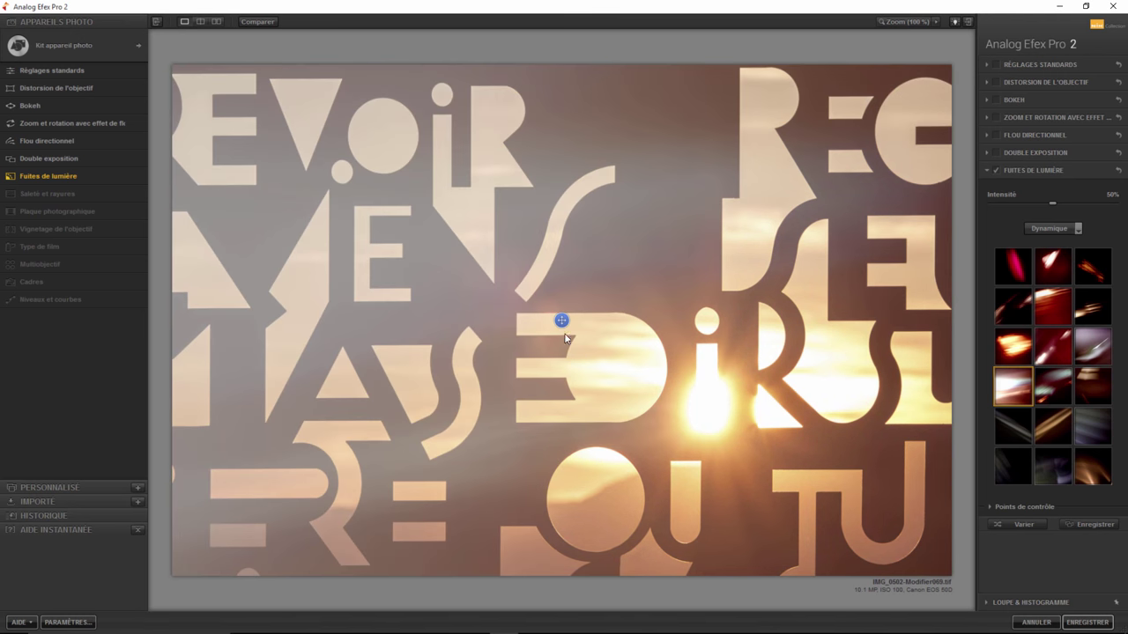
pyautogui.moveTo(561, 321)
pyautogui.mouseDown()
pyautogui.moveTo(561, 196)
pyautogui.moveTo(569, 308)
pyautogui.mouseUp()
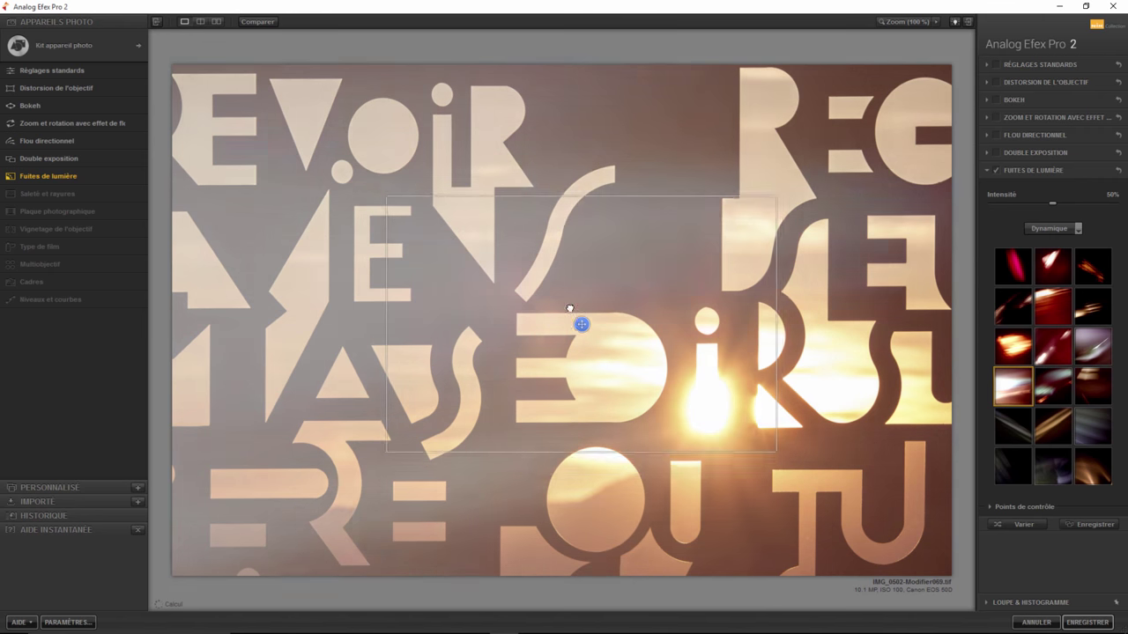
pyautogui.moveTo(569, 307); pyautogui.dragTo(503, 310)
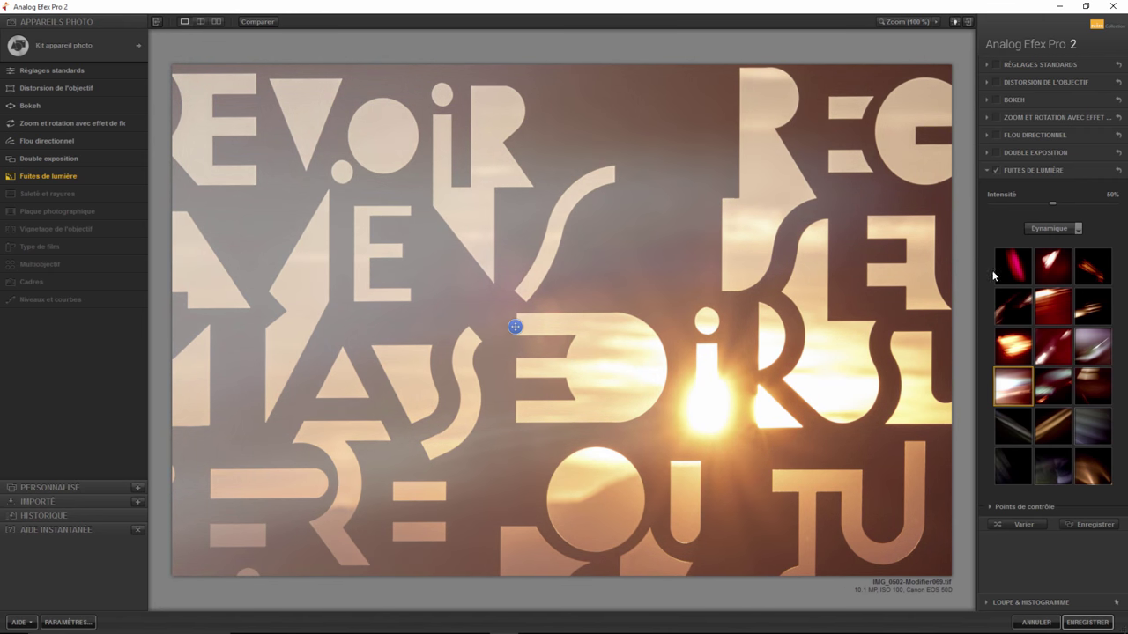
# Raise light-leak intensity to 60% and add a 20% control point near the large E
pyautogui.moveTo(1051, 203)
pyautogui.mouseDown()
pyautogui.moveTo(1119, 202)
pyautogui.moveTo(1063, 208)
pyautogui.mouseUp()
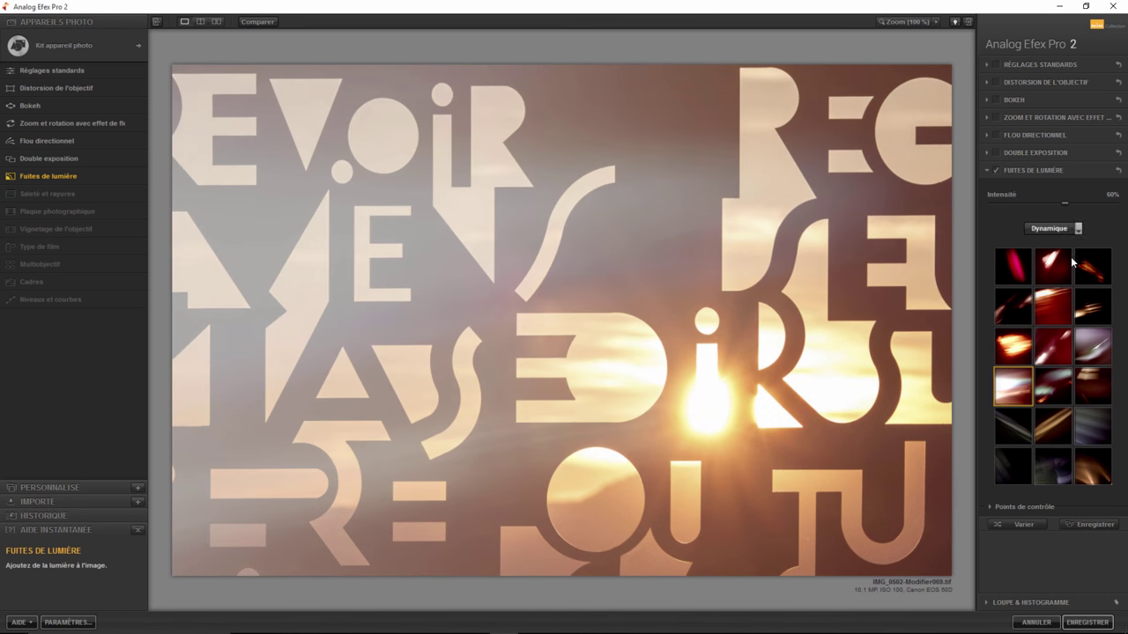
pyautogui.click(990, 506)
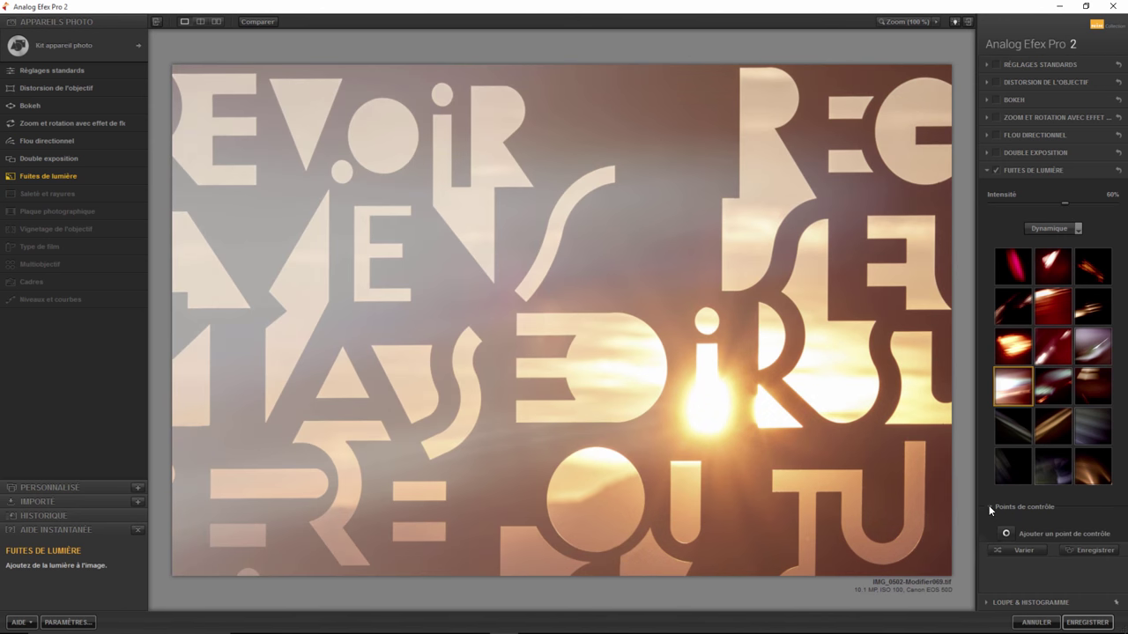
pyautogui.click(1000, 533)
pyautogui.click(516, 327)
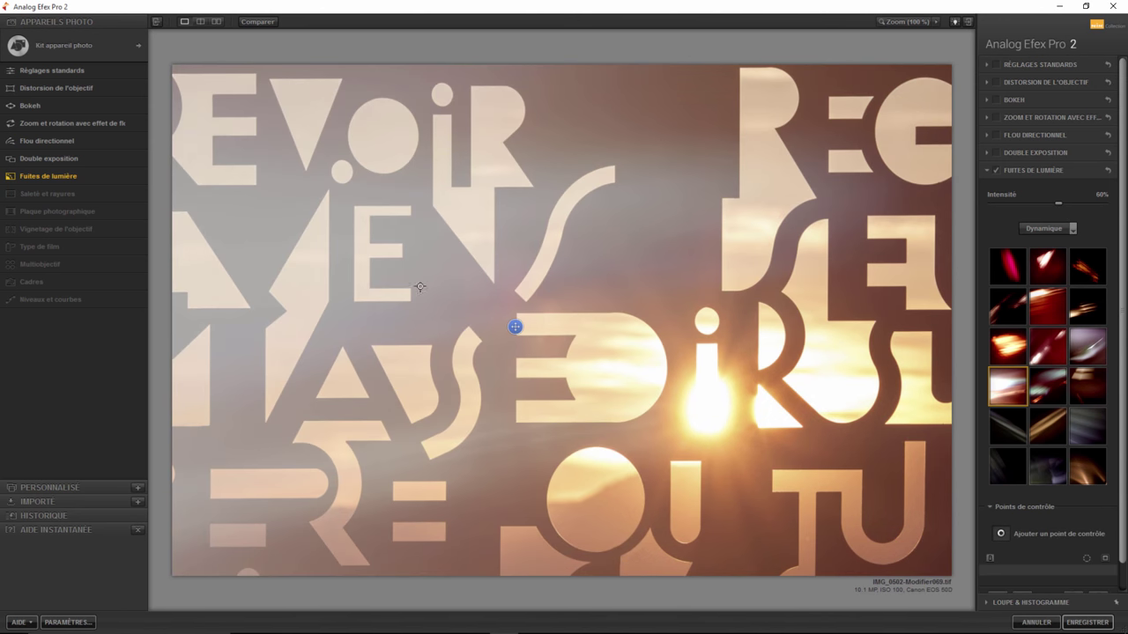
pyautogui.moveTo(510, 300); pyautogui.dragTo(496, 299)
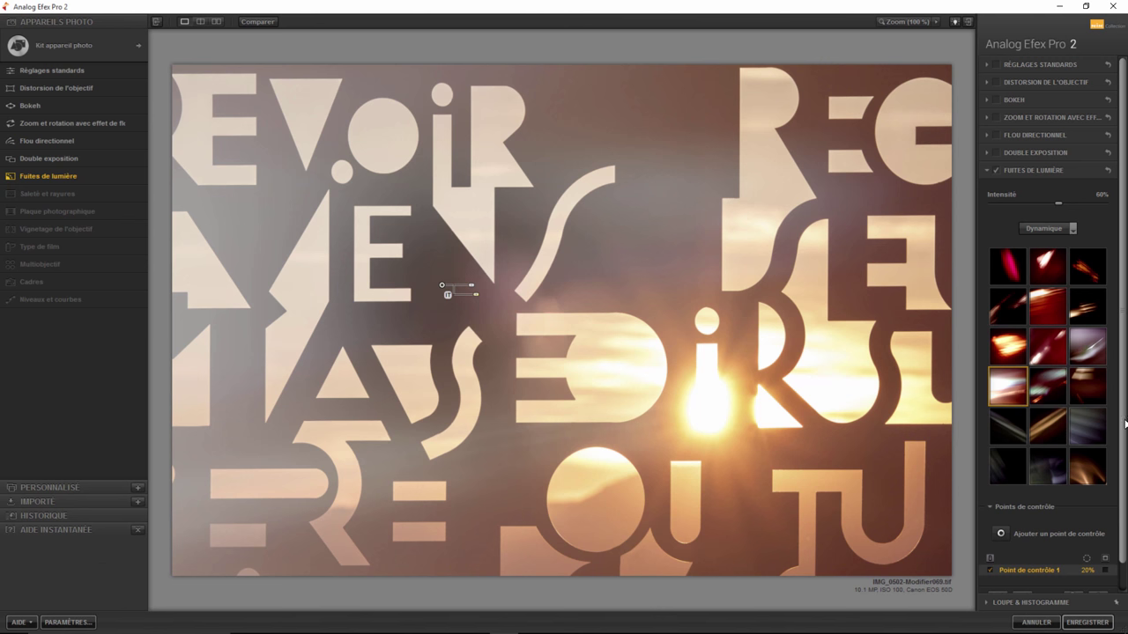
# Reposition the light leak across the image and switch to a flare-like preset
pyautogui.scroll(-1, 1124, 443)
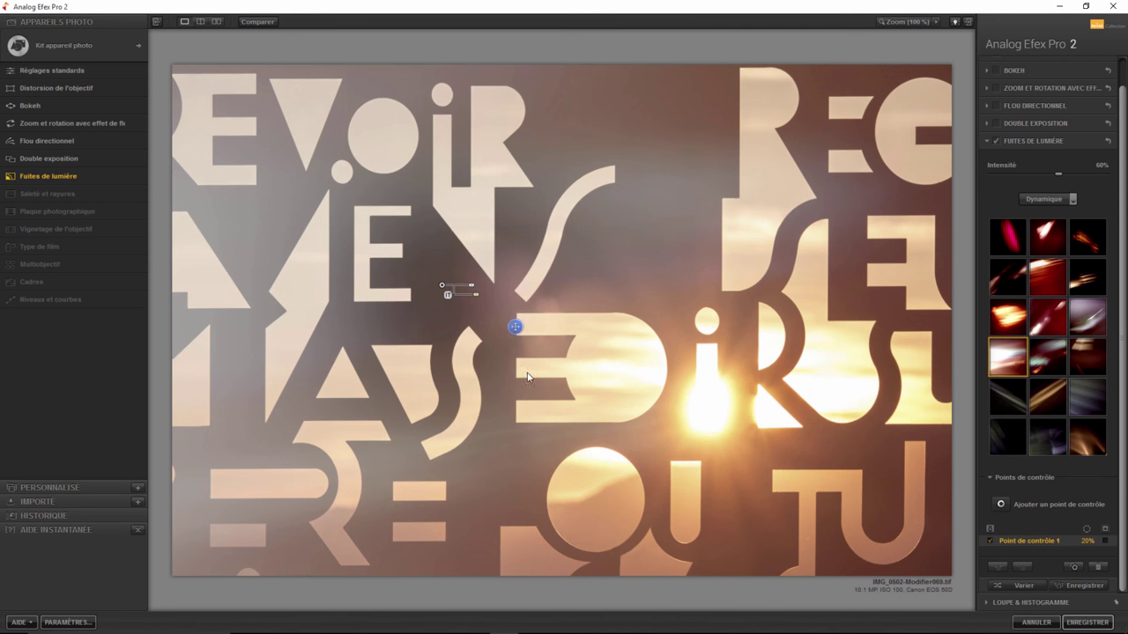
pyautogui.moveTo(512, 326)
pyautogui.mouseDown()
pyautogui.moveTo(472, 322)
pyautogui.moveTo(642, 365)
pyautogui.mouseUp()
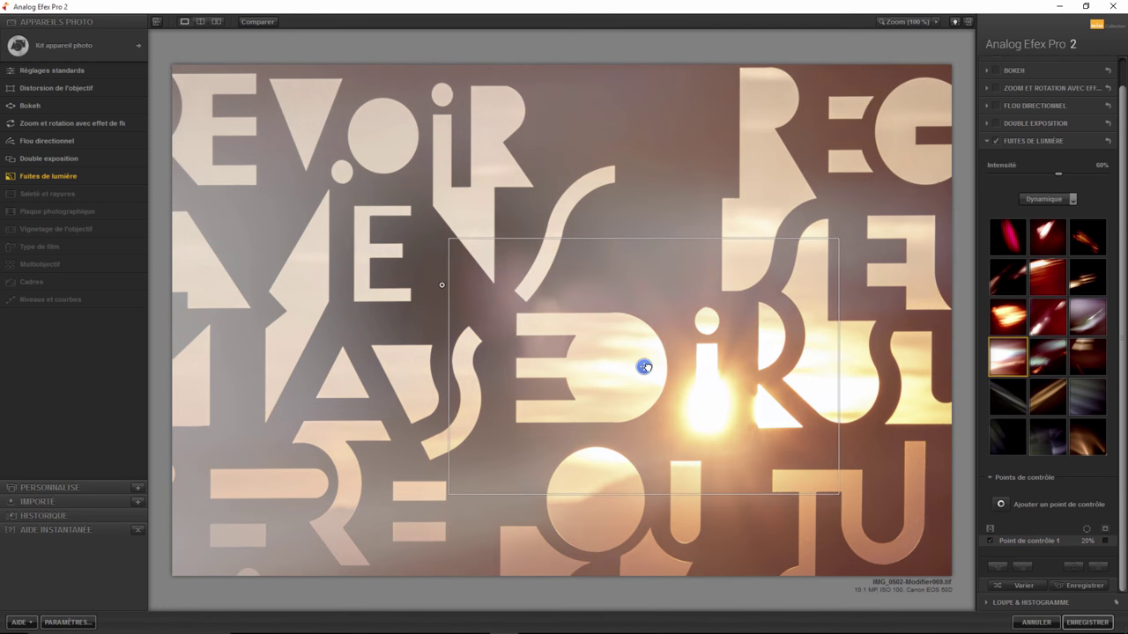
pyautogui.click(1007, 317)
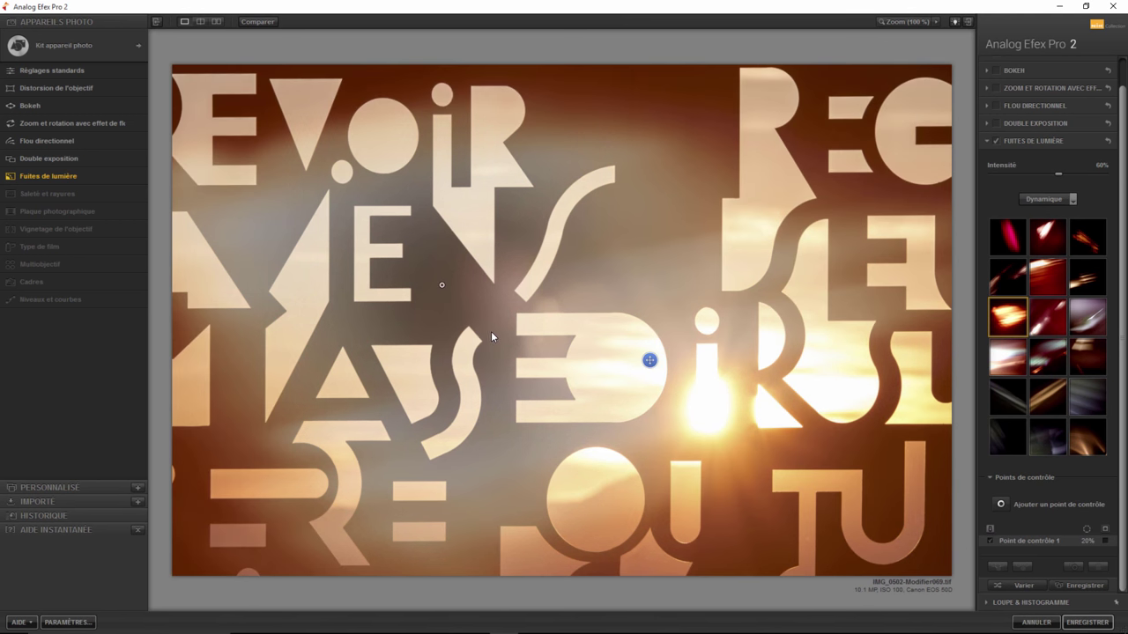
# Add Saleté et rayures with light leaks off, trying the heaviest dust texture inverted
pyautogui.click(138, 195)
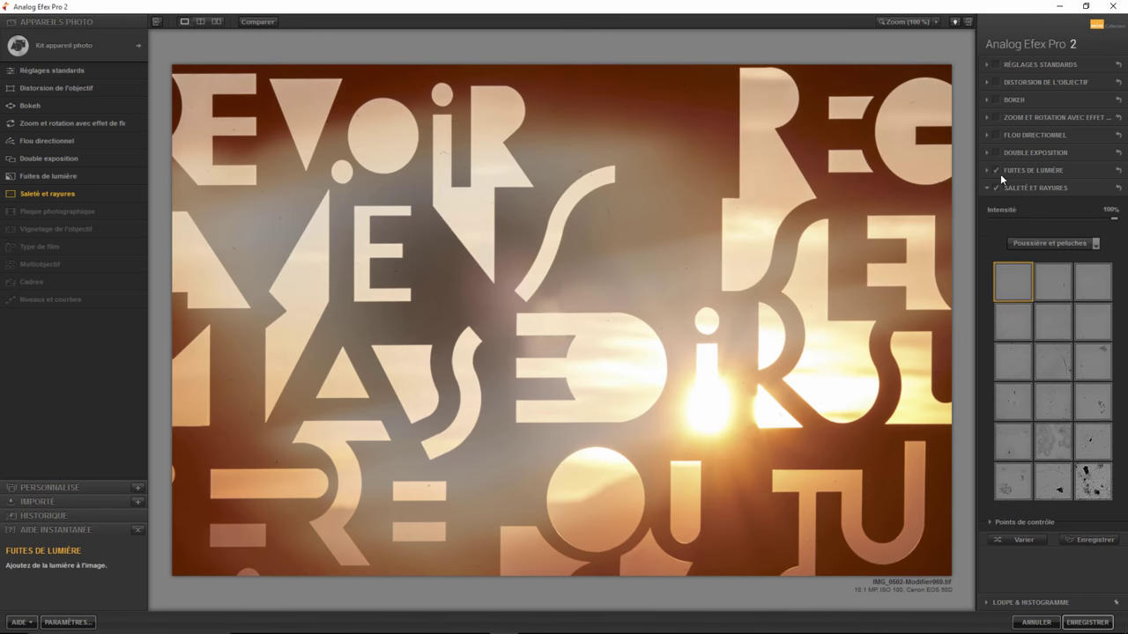
pyautogui.click(996, 170)
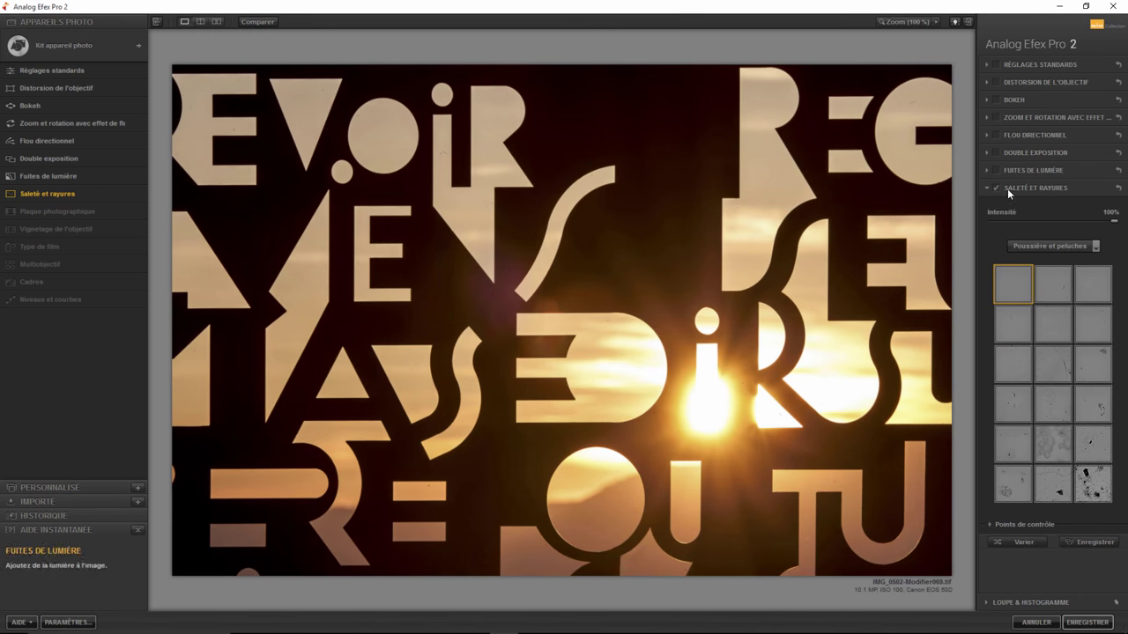
pyautogui.click(1093, 481)
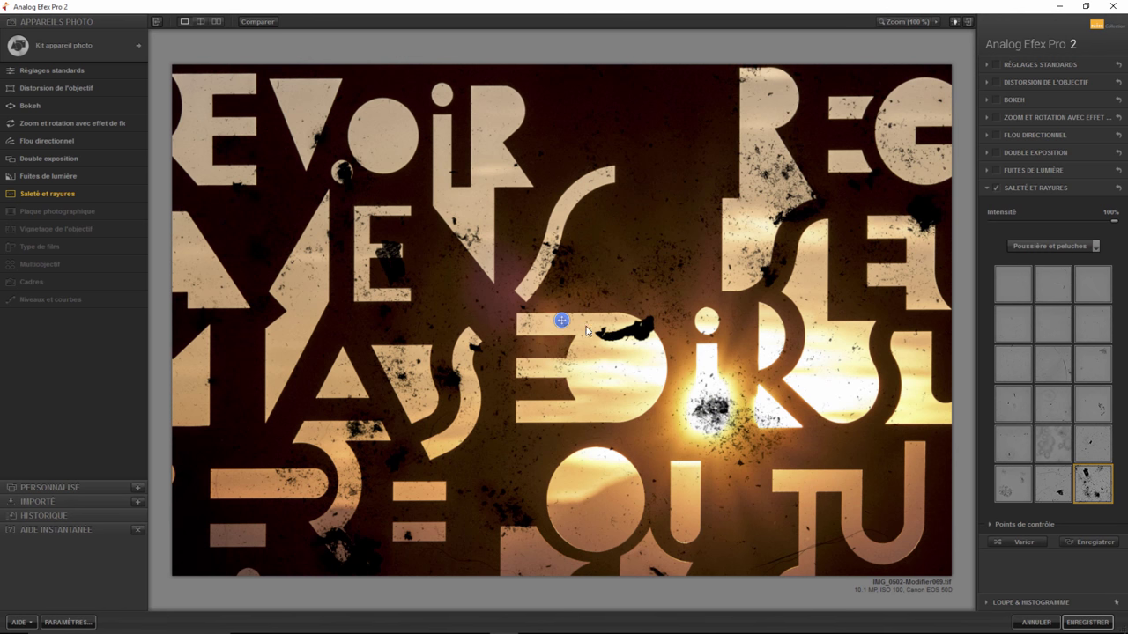
pyautogui.moveTo(1113, 221)
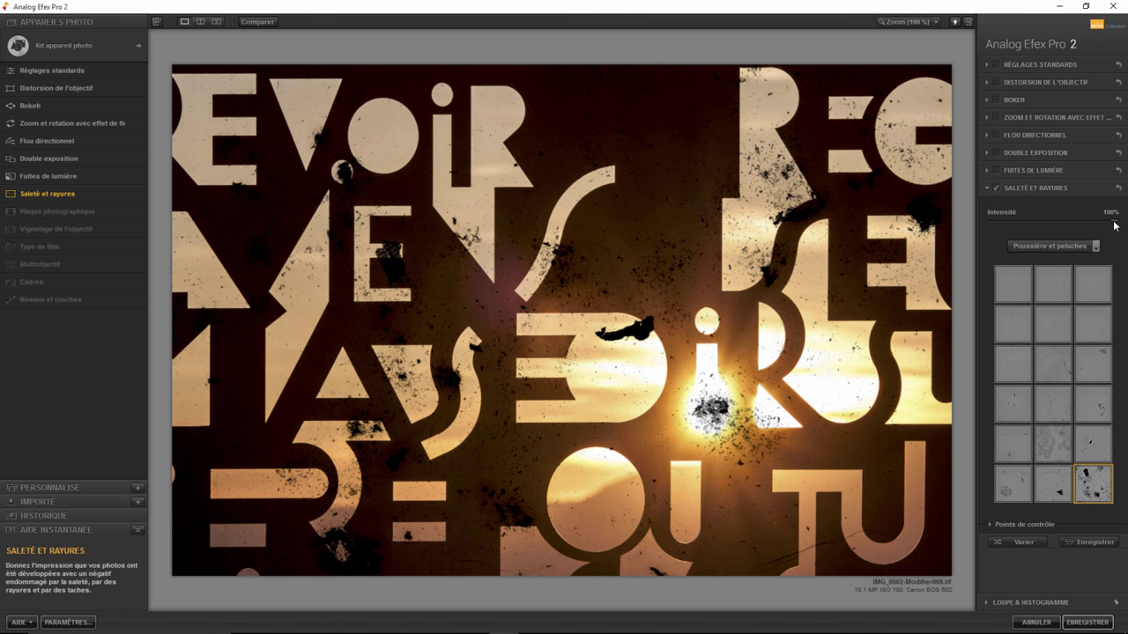
pyautogui.moveTo(1054, 221); pyautogui.dragTo(921, 228)
pyautogui.moveTo(1053, 230)
pyautogui.mouseDown()
pyautogui.moveTo(949, 231)
pyautogui.moveTo(1057, 228)
pyautogui.mouseUp()
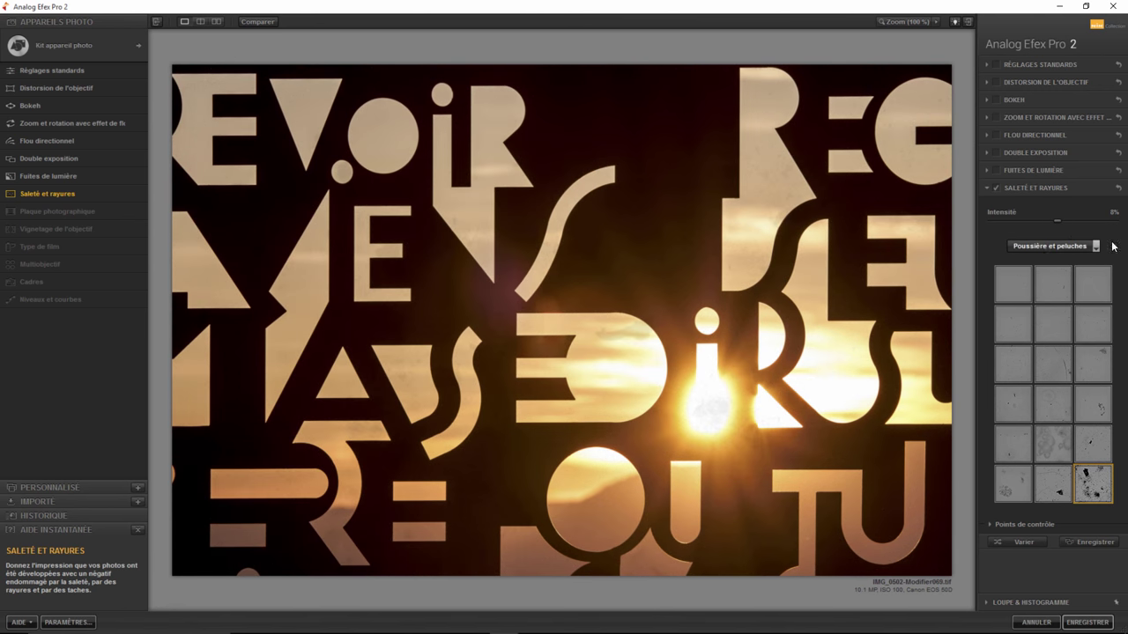
# Apply an Organique stain texture at -100% intensity
pyautogui.click(1044, 247)
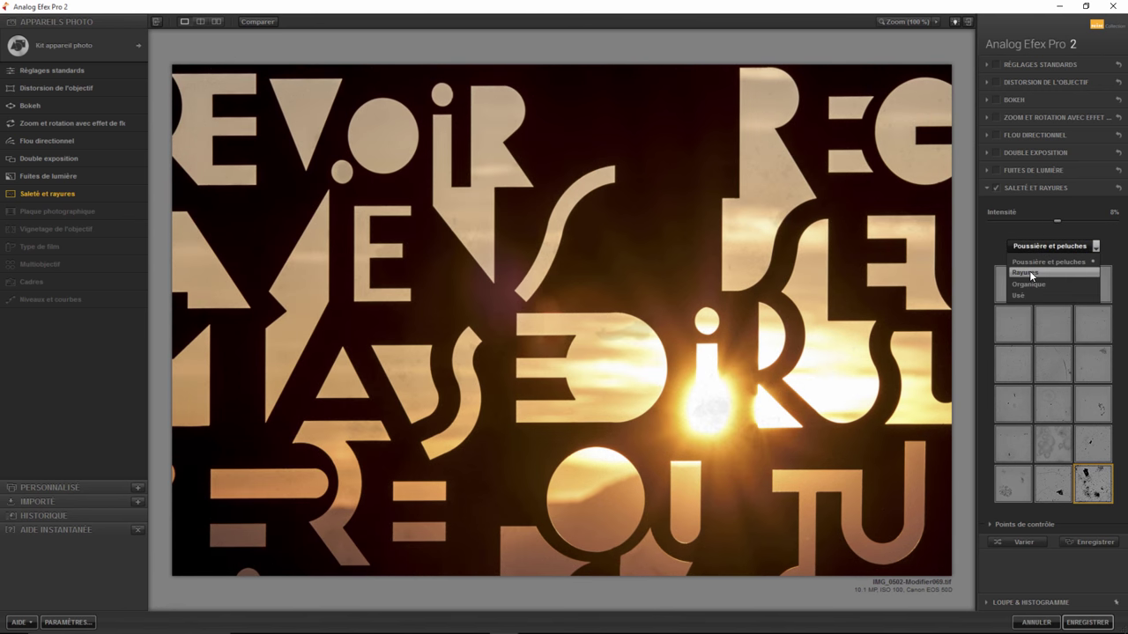
pyautogui.click(1027, 272)
pyautogui.click(1048, 246)
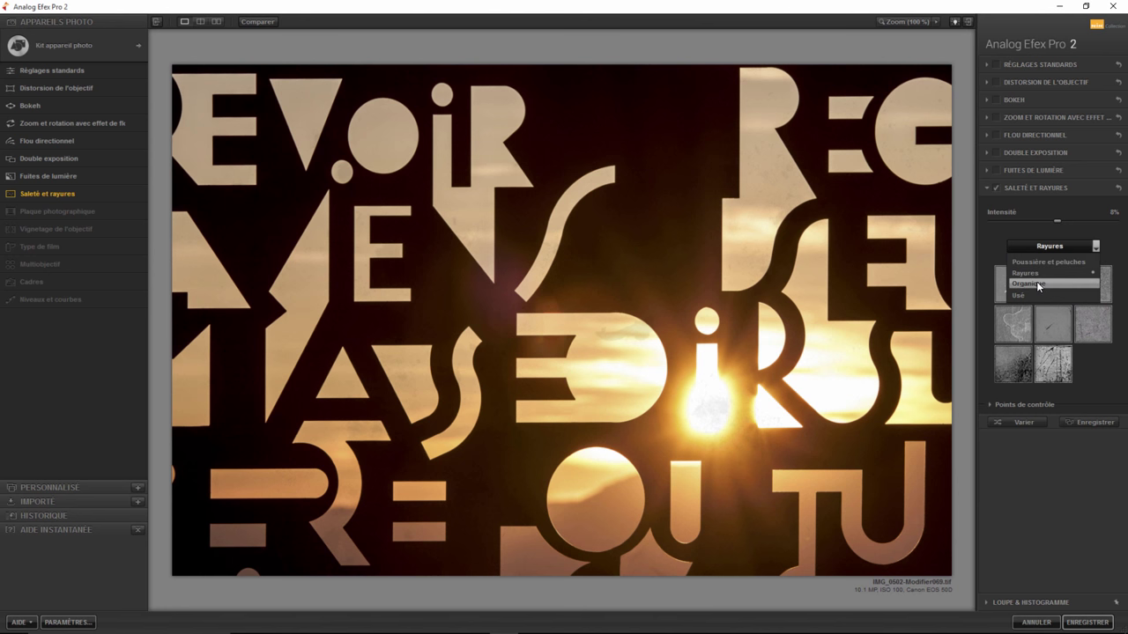
pyautogui.click(1036, 284)
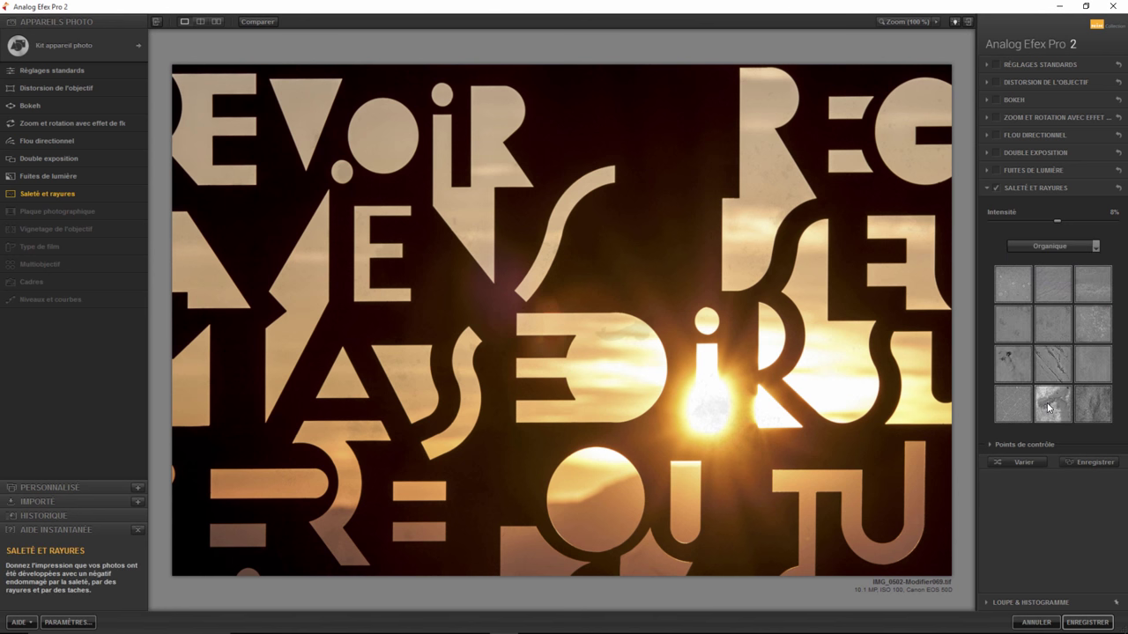
pyautogui.click(1004, 363)
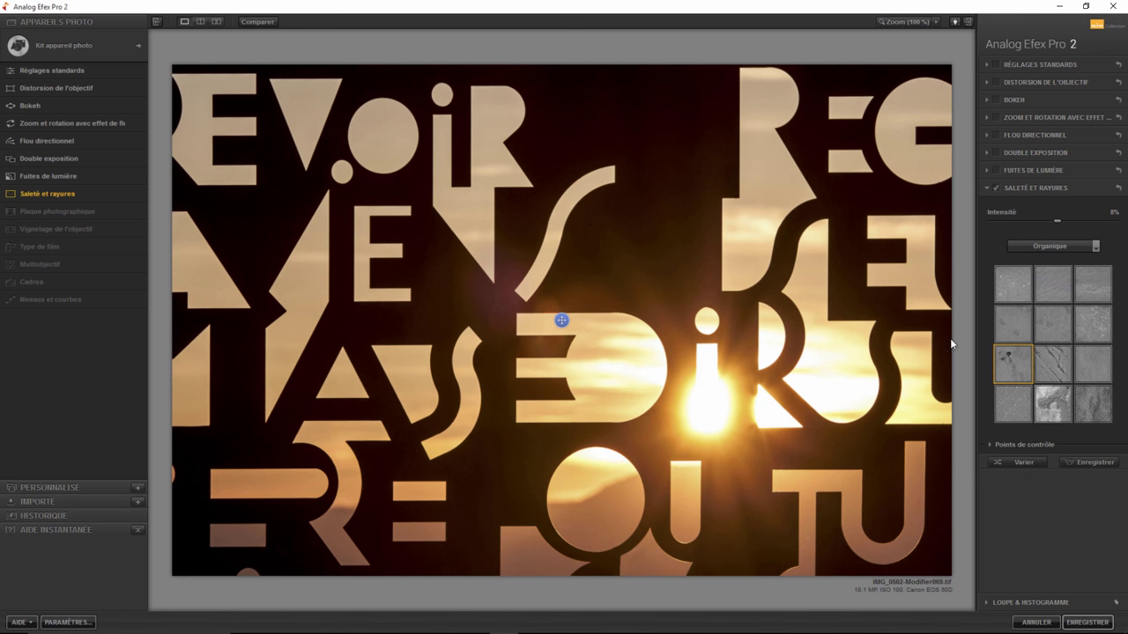
pyautogui.moveTo(1057, 226); pyautogui.dragTo(1115, 222)
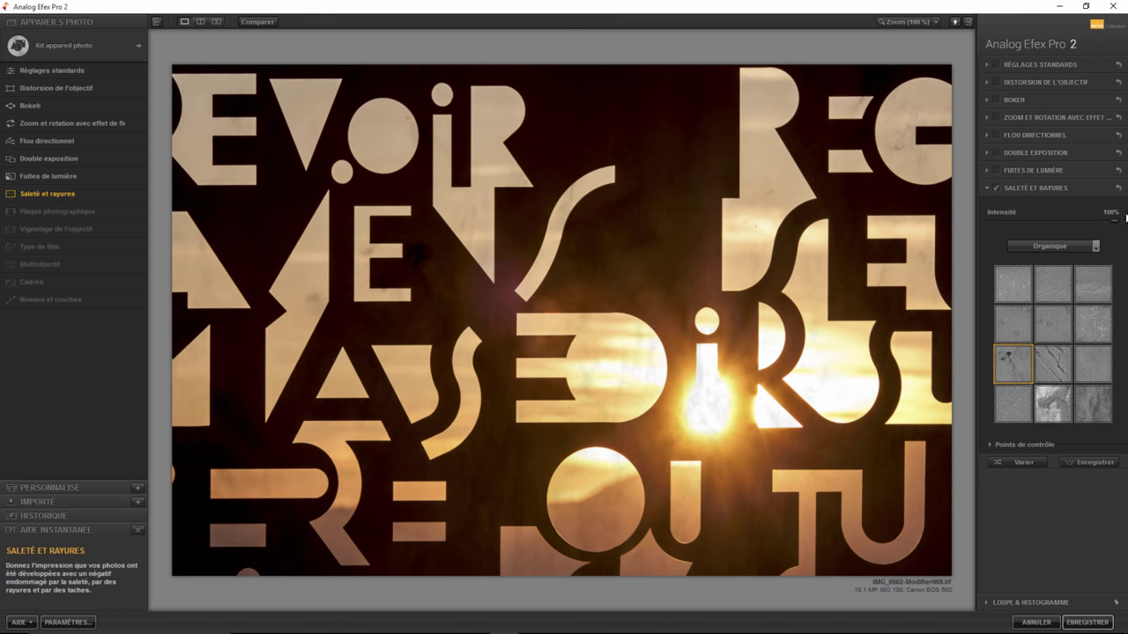
pyautogui.moveTo(1125, 217); pyautogui.dragTo(998, 211)
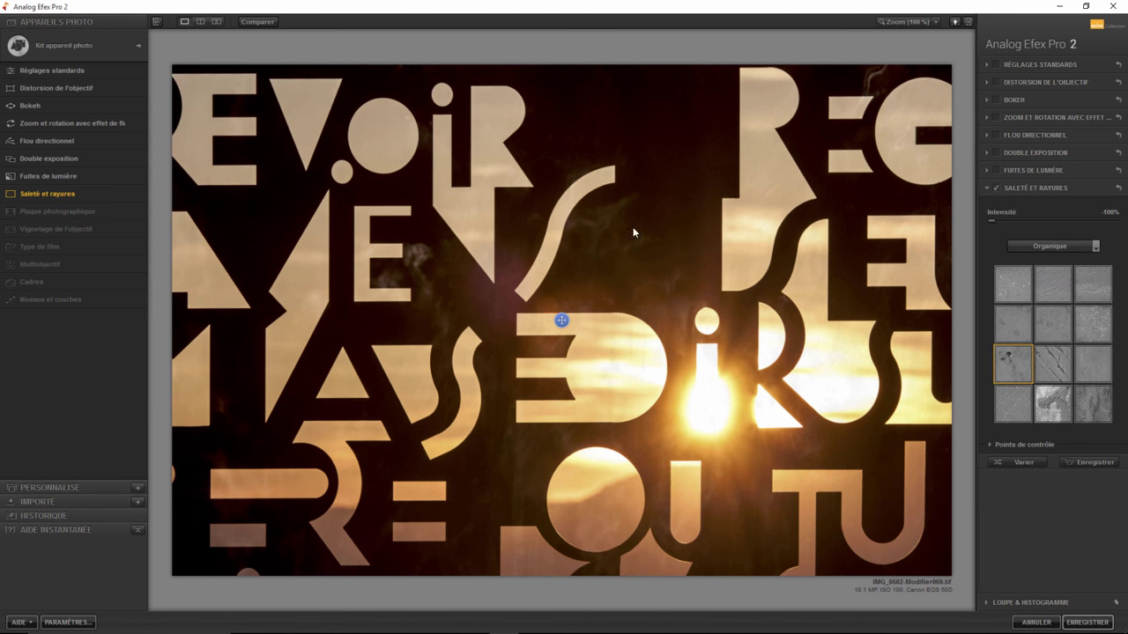
# Add Plaque photographique with dirt off, using the second Strié texture at 100%
pyautogui.click(133, 212)
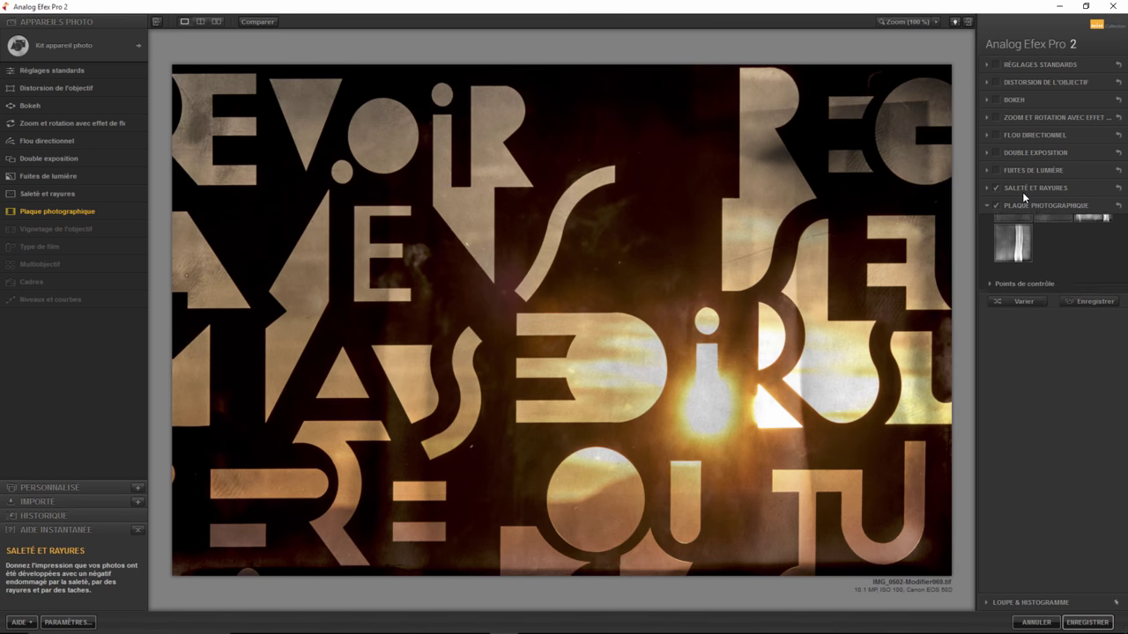
pyautogui.click(997, 187)
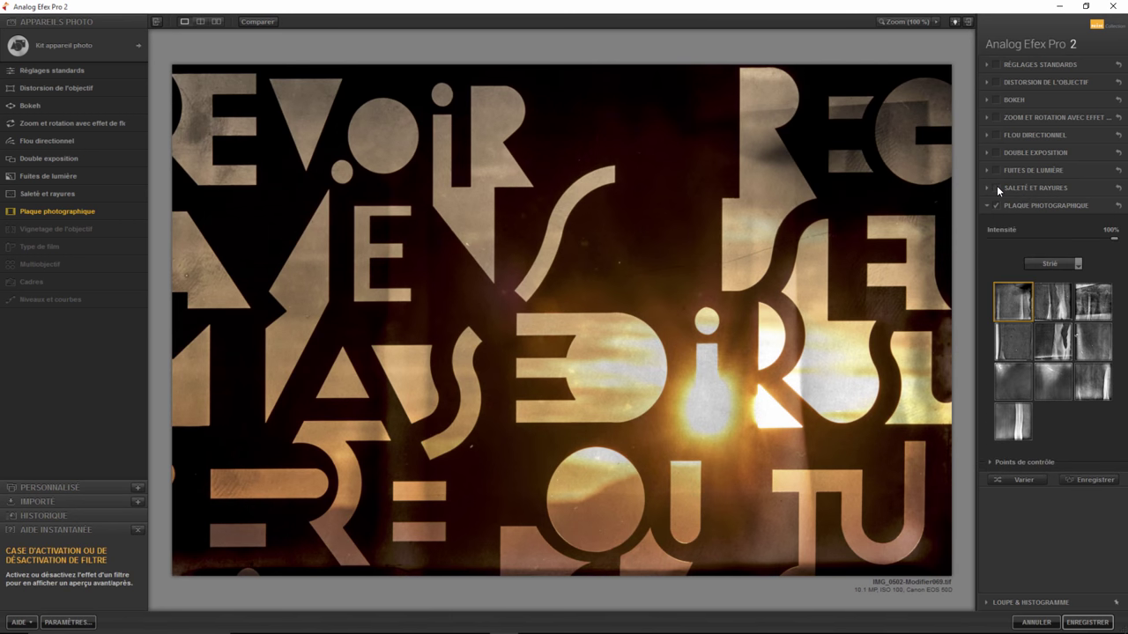
pyautogui.click(1048, 308)
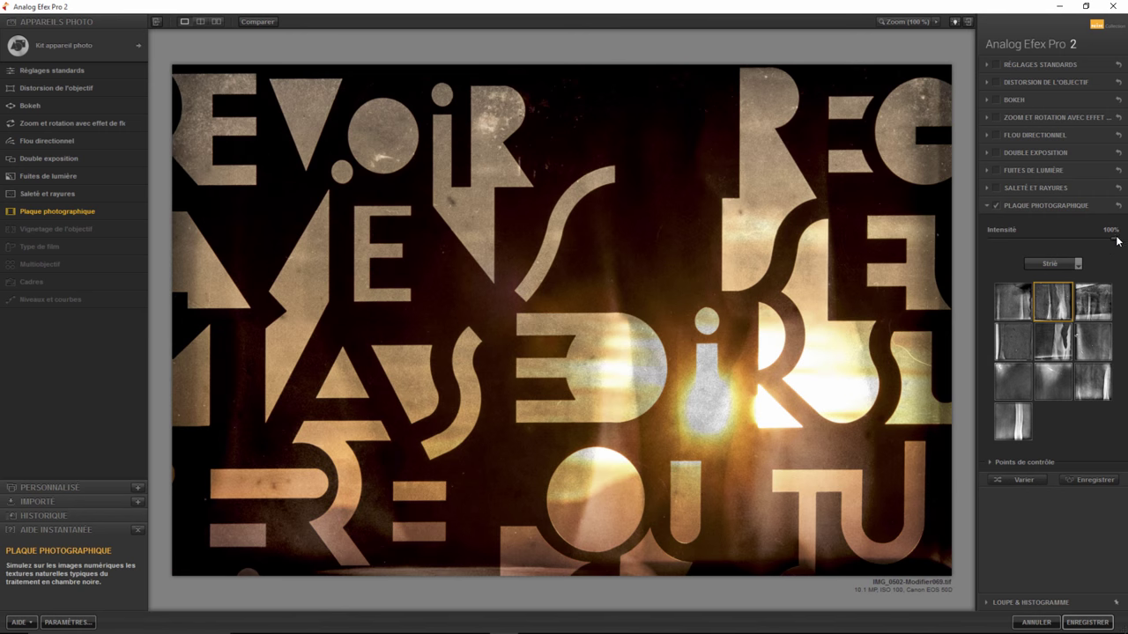
pyautogui.moveTo(1114, 238)
pyautogui.mouseDown()
pyautogui.moveTo(980, 243)
pyautogui.moveTo(1117, 242)
pyautogui.moveTo(1004, 244)
pyautogui.moveTo(1059, 239)
pyautogui.mouseUp()
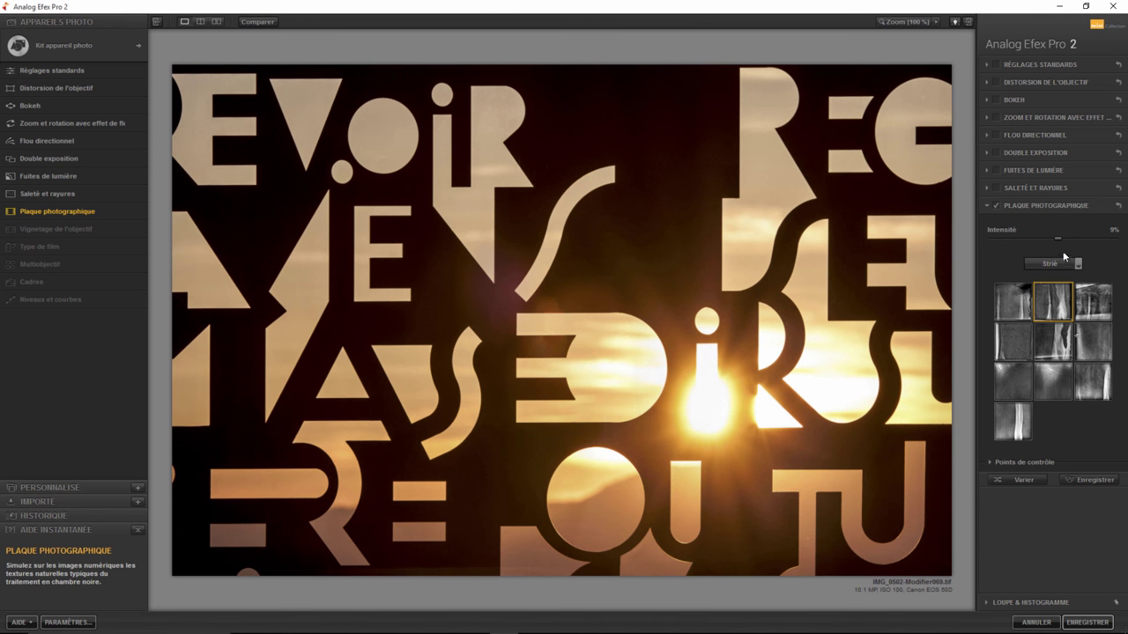
pyautogui.moveTo(1059, 238); pyautogui.dragTo(1122, 239)
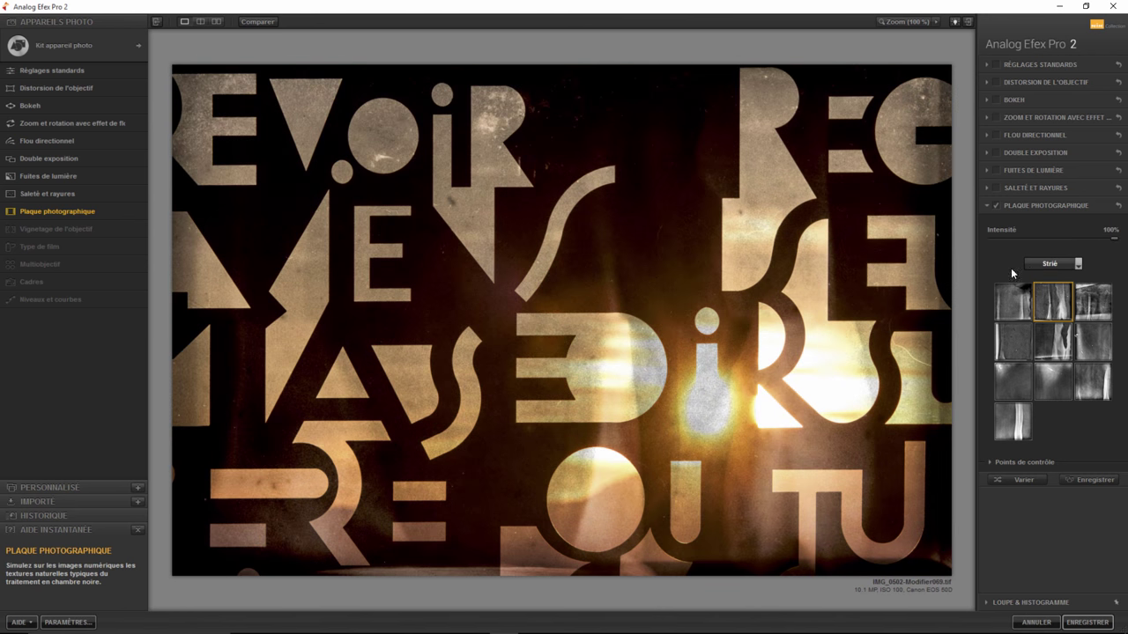
# Add a control point reducing the plate texture to 52%, then add lens vignetting
pyautogui.click(989, 464)
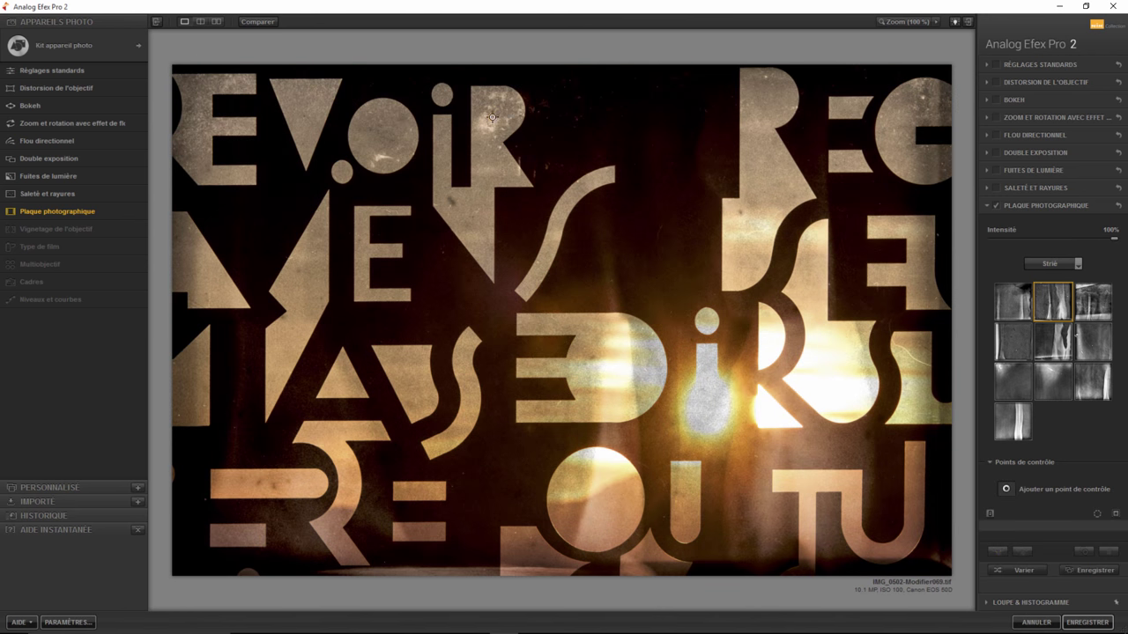
pyautogui.click(493, 117)
pyautogui.moveTo(564, 128)
pyautogui.mouseDown()
pyautogui.moveTo(506, 130)
pyautogui.moveTo(539, 130)
pyautogui.moveTo(524, 128)
pyautogui.moveTo(544, 115)
pyautogui.moveTo(524, 118)
pyautogui.moveTo(570, 123)
pyautogui.moveTo(511, 118)
pyautogui.moveTo(539, 117)
pyautogui.mouseUp()
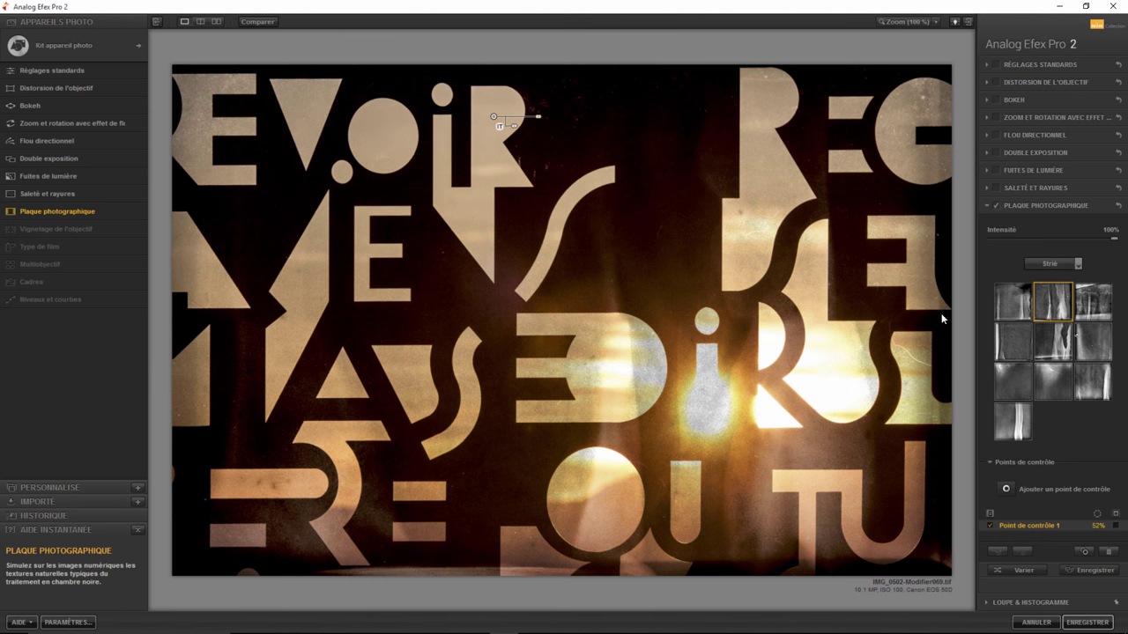
pyautogui.moveTo(64, 229)
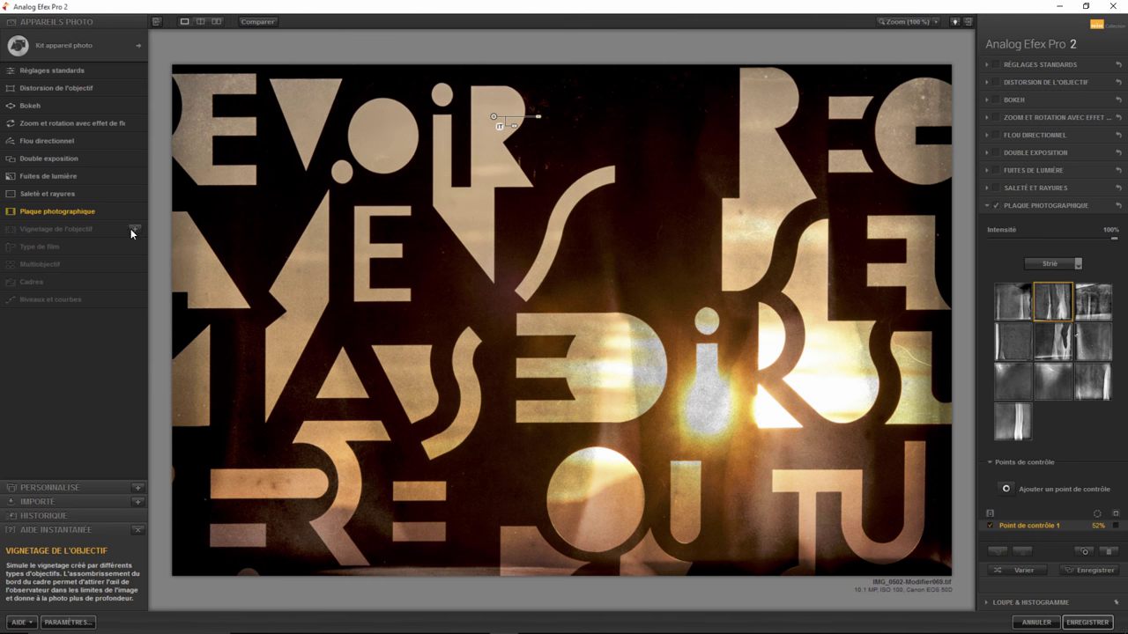
pyautogui.click(134, 227)
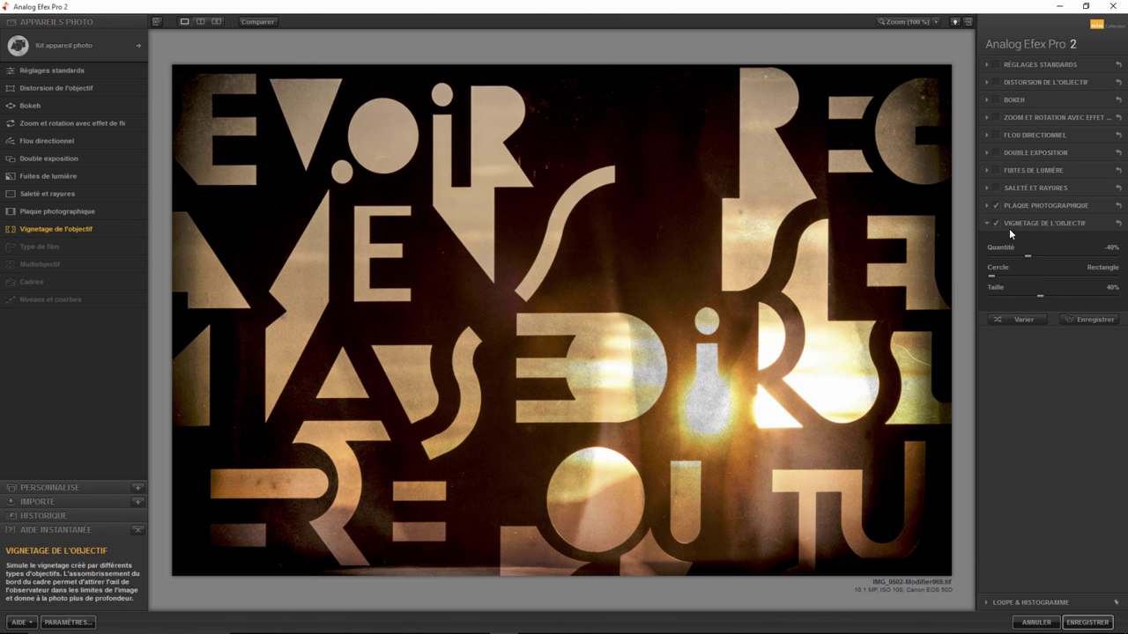
# Disable the photographic plate and set the lens vignette to 2% amount and 79% size
pyautogui.click(996, 205)
pyautogui.moveTo(1028, 255)
pyautogui.mouseDown()
pyautogui.moveTo(985, 252)
pyautogui.moveTo(1056, 256)
pyautogui.mouseUp()
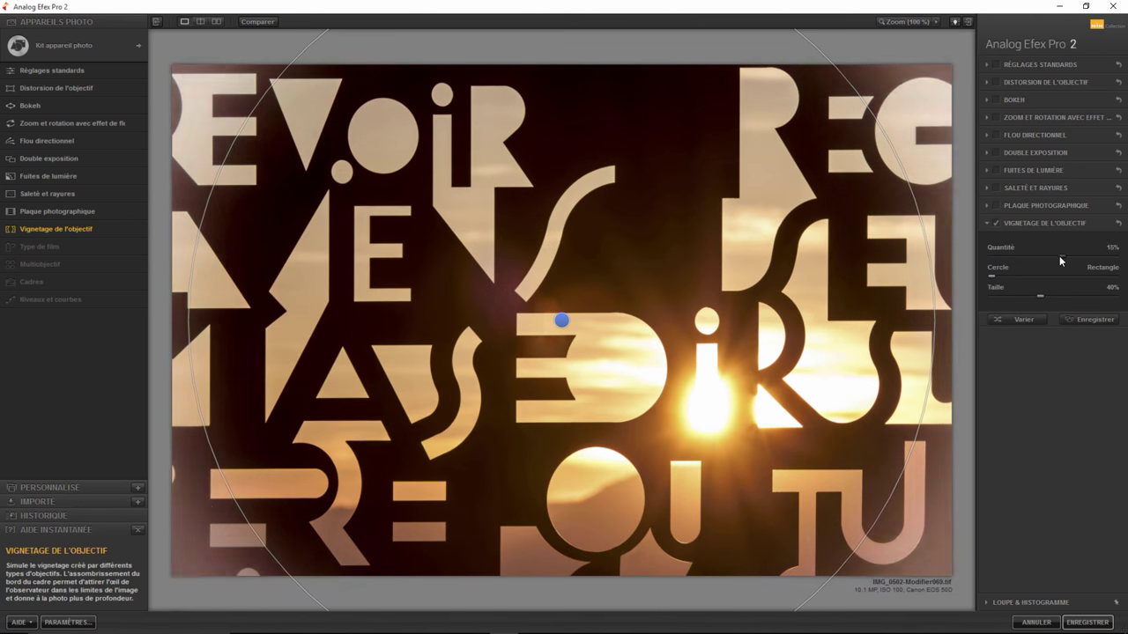
pyautogui.moveTo(1003, 279)
pyautogui.mouseDown()
pyautogui.moveTo(1095, 293)
pyautogui.moveTo(1011, 277)
pyautogui.mouseUp()
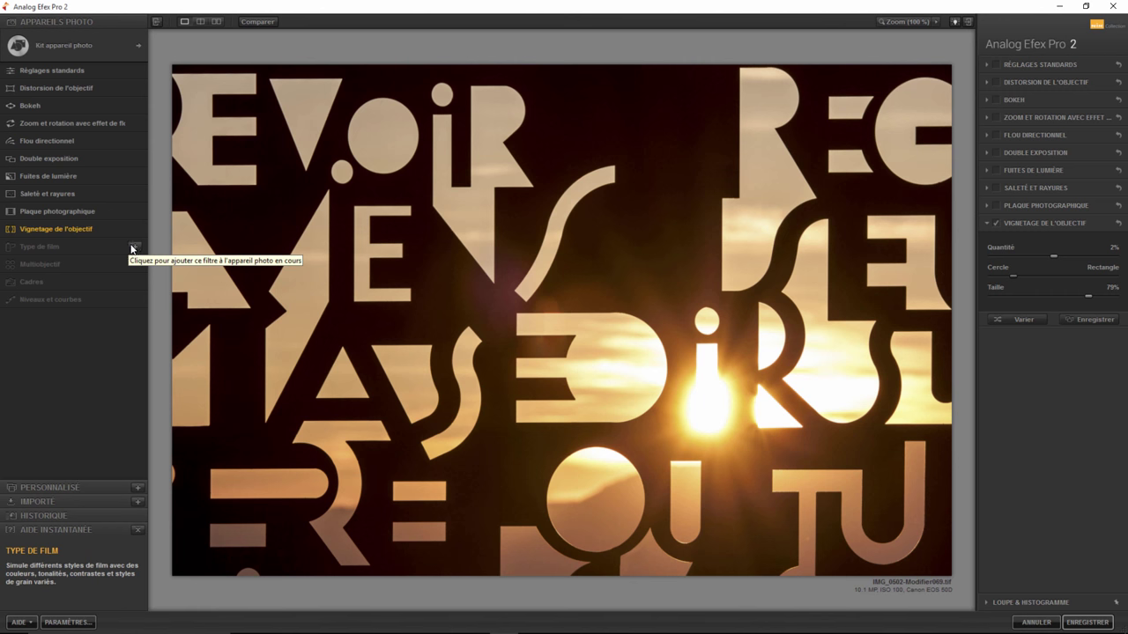
# Add Type de film with the 'Avec des tons noirs et blancs' greenish-dark third preset
pyautogui.click(135, 249)
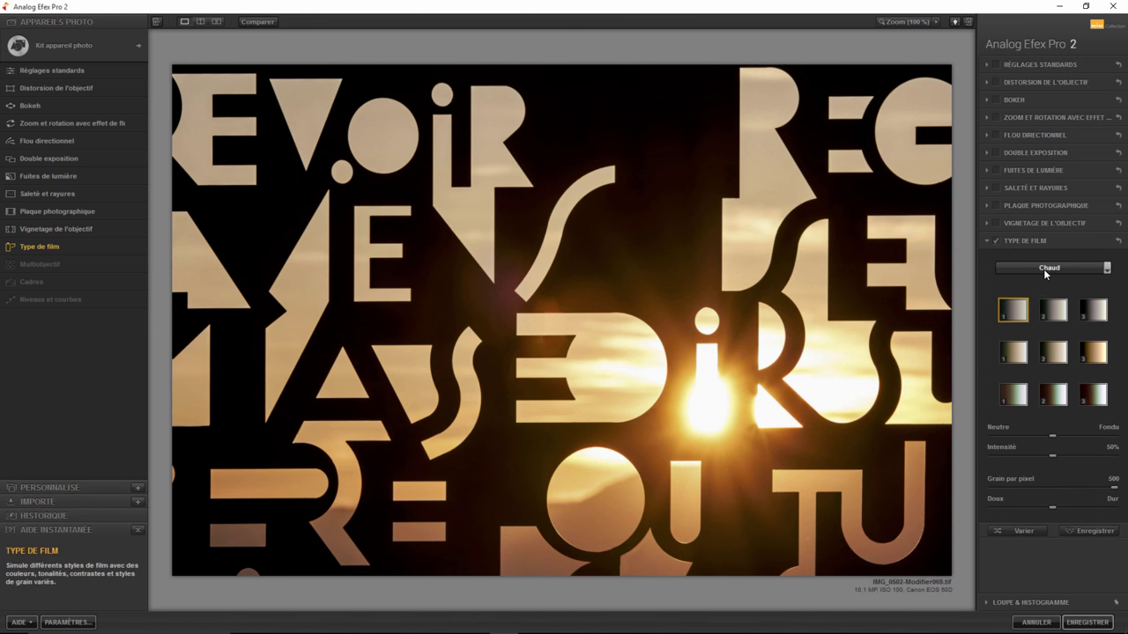
pyautogui.click(1043, 267)
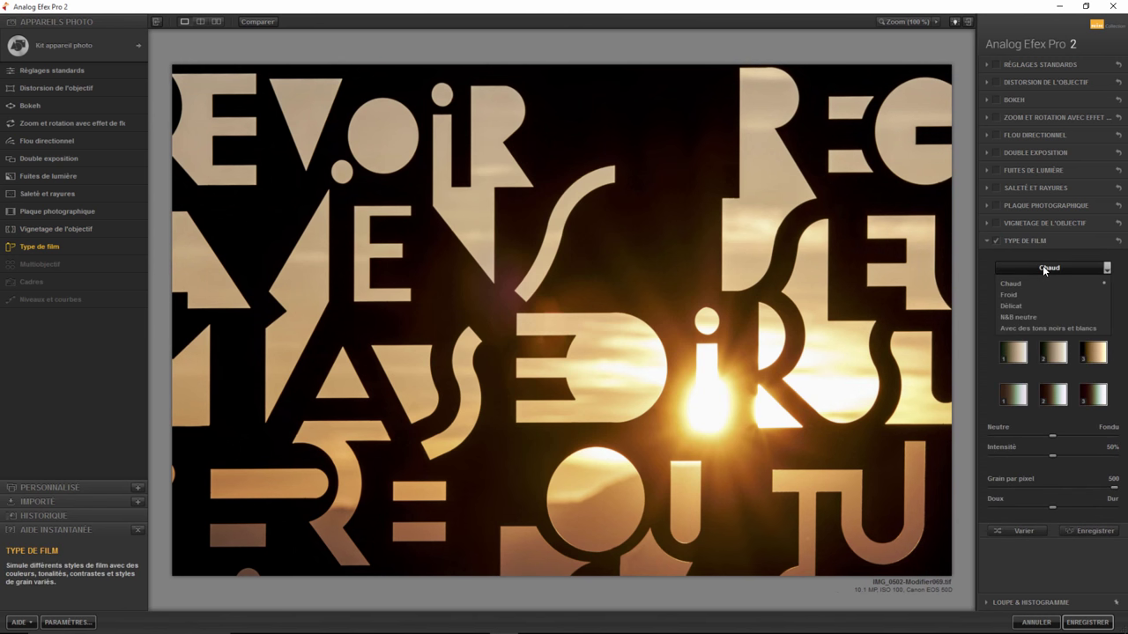
pyautogui.click(1019, 328)
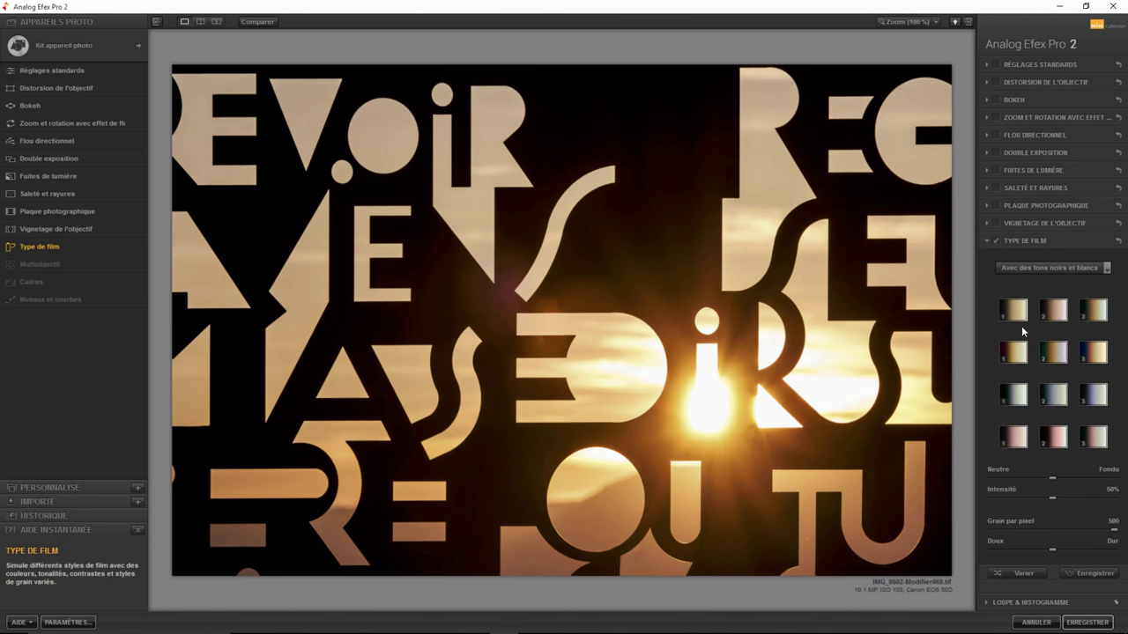
pyautogui.click(1054, 396)
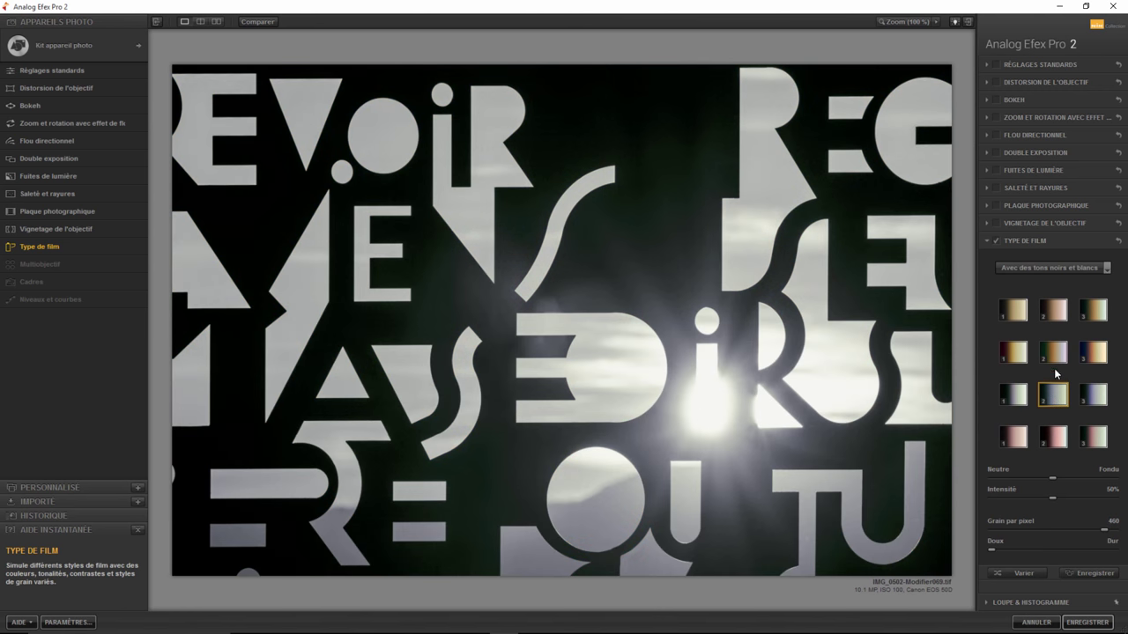
pyautogui.click(1054, 355)
pyautogui.click(1056, 314)
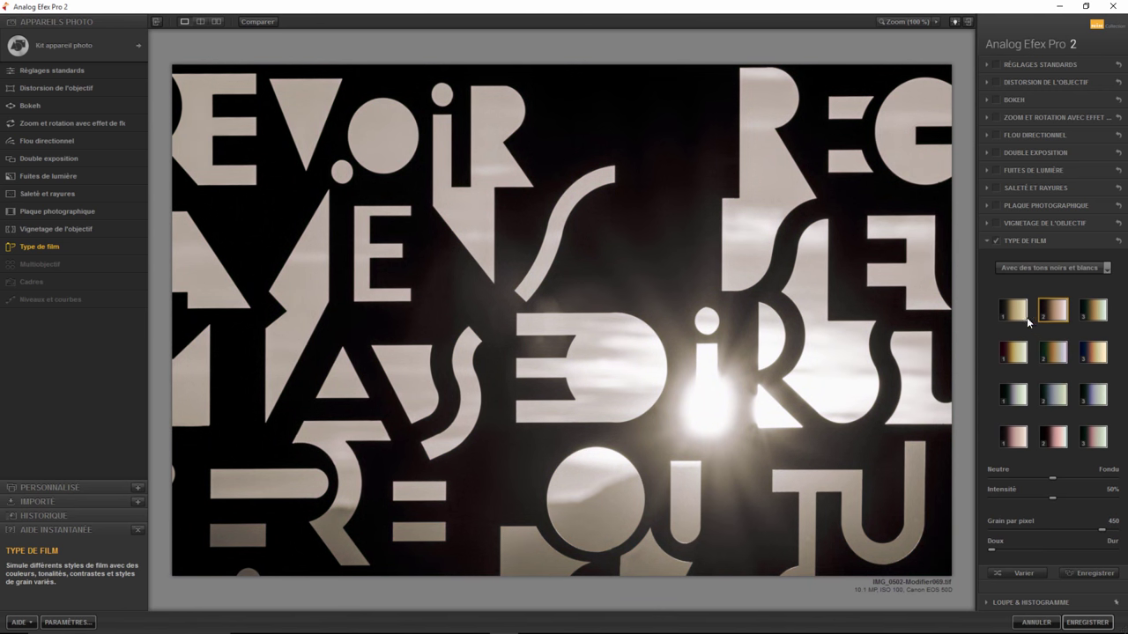
pyautogui.click(1013, 313)
pyautogui.click(1095, 317)
# Push the film tone fully to Fondu and set Intensité to 57%
pyautogui.moveTo(1052, 478)
pyautogui.mouseDown()
pyautogui.moveTo(1125, 473)
pyautogui.moveTo(1003, 473)
pyautogui.moveTo(1092, 474)
pyautogui.mouseUp()
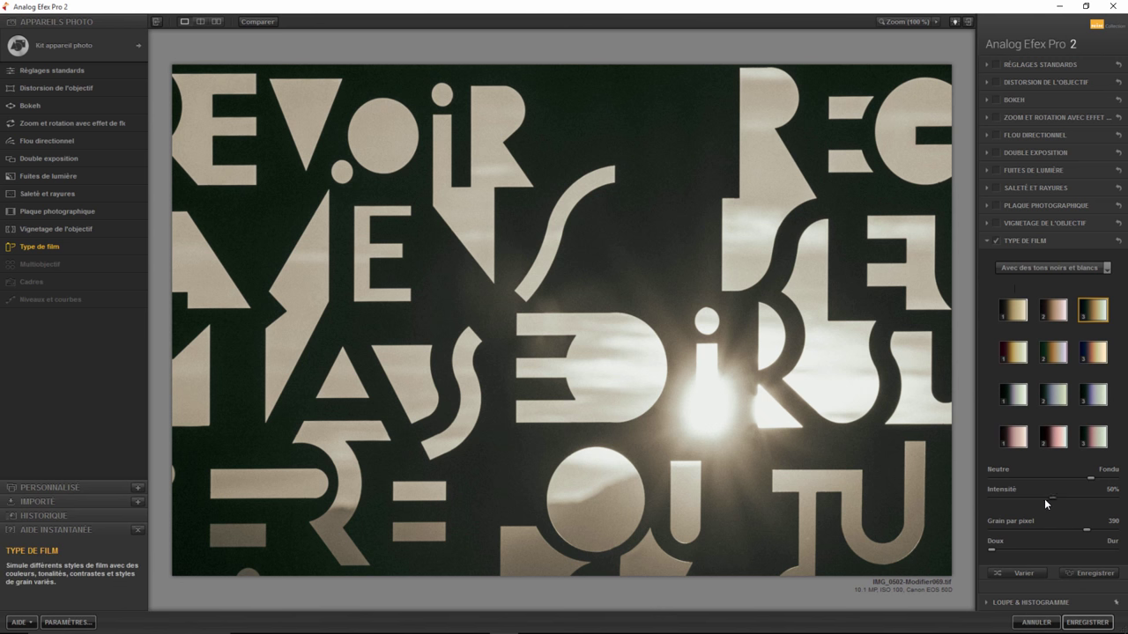
pyautogui.moveTo(1044, 498); pyautogui.dragTo(955, 501)
pyautogui.moveTo(1065, 500)
pyautogui.mouseDown()
pyautogui.moveTo(1111, 510)
pyautogui.moveTo(1008, 506)
pyautogui.moveTo(1047, 500)
pyautogui.moveTo(1061, 516)
pyautogui.moveTo(975, 536)
pyautogui.mouseUp()
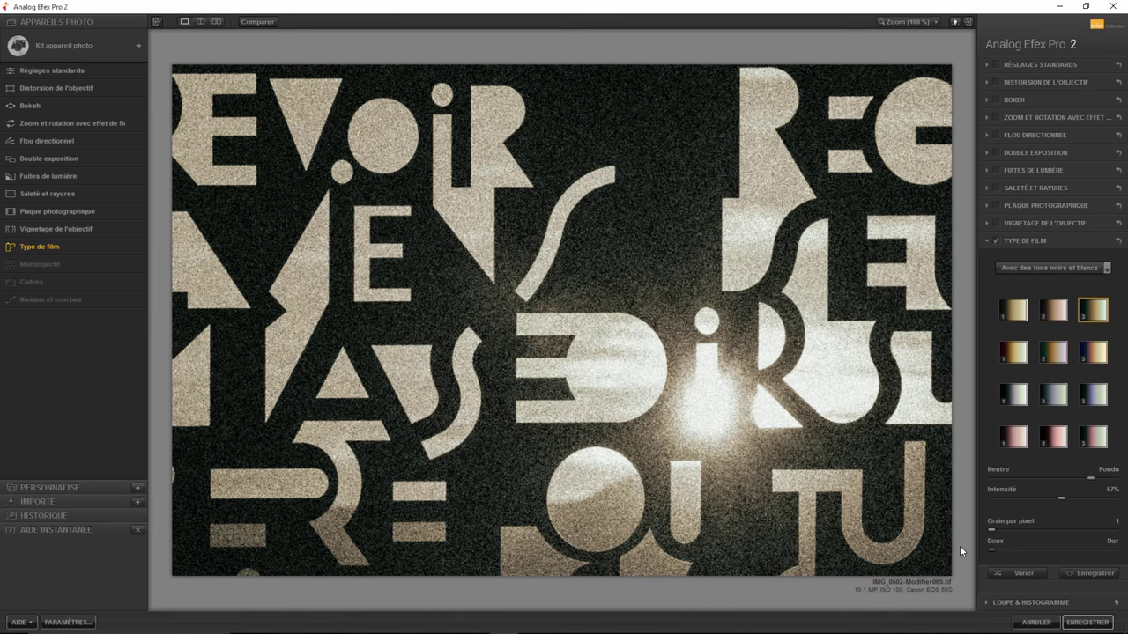
# Add a Multiobjectif triptych with adjusted border width and black borders
pyautogui.click(135, 264)
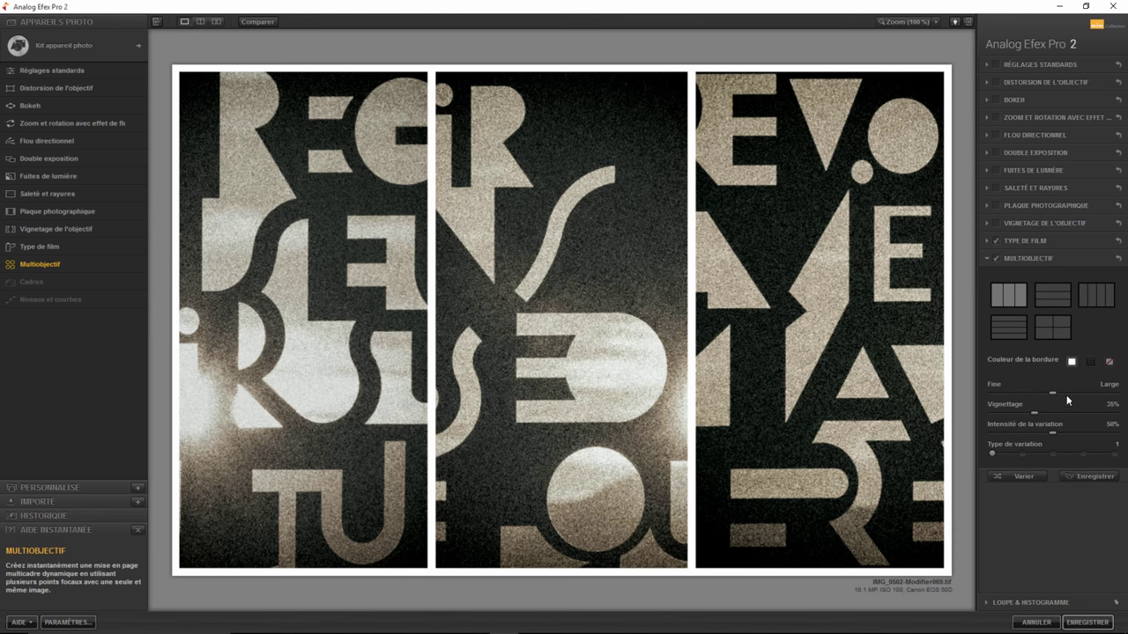
pyautogui.moveTo(1053, 394); pyautogui.dragTo(1098, 394)
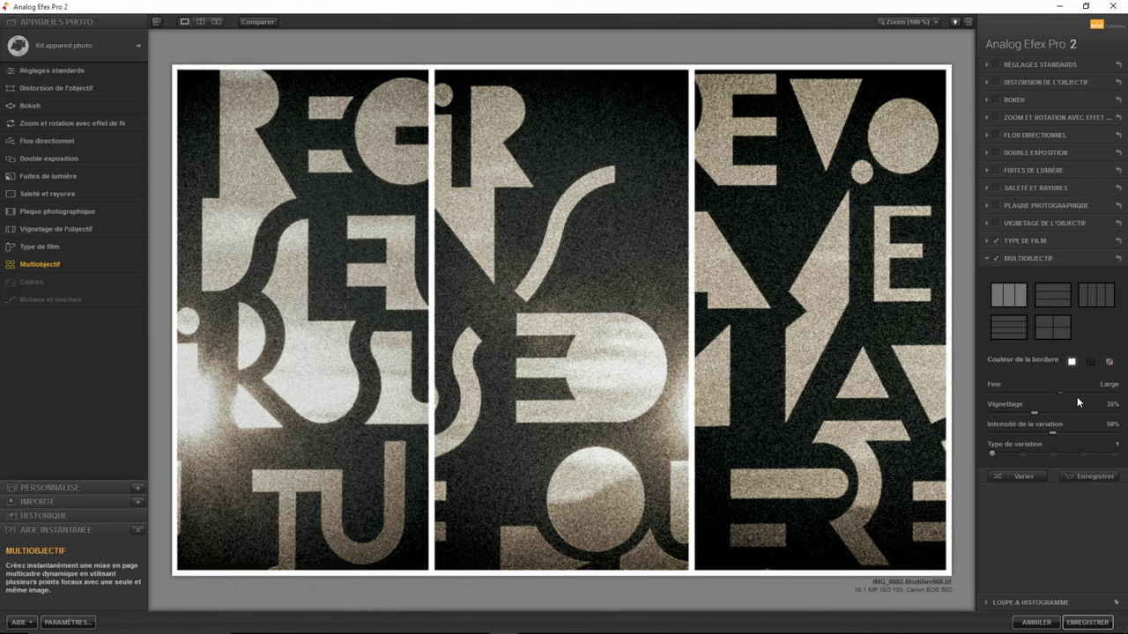
pyautogui.moveTo(1118, 398); pyautogui.dragTo(1085, 398)
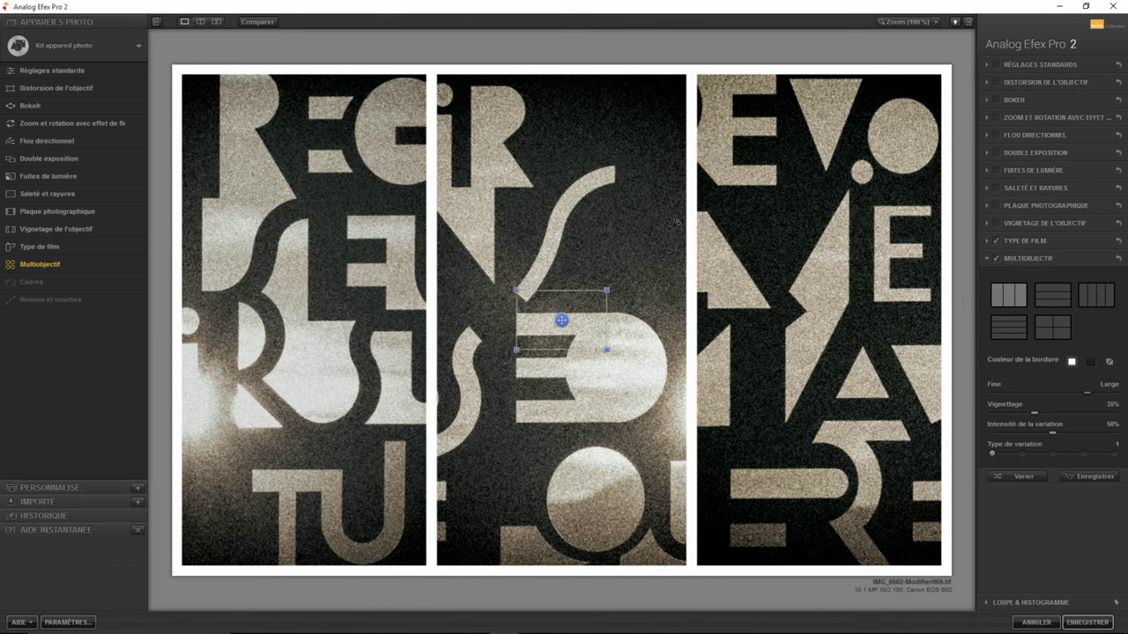
pyautogui.click(1091, 362)
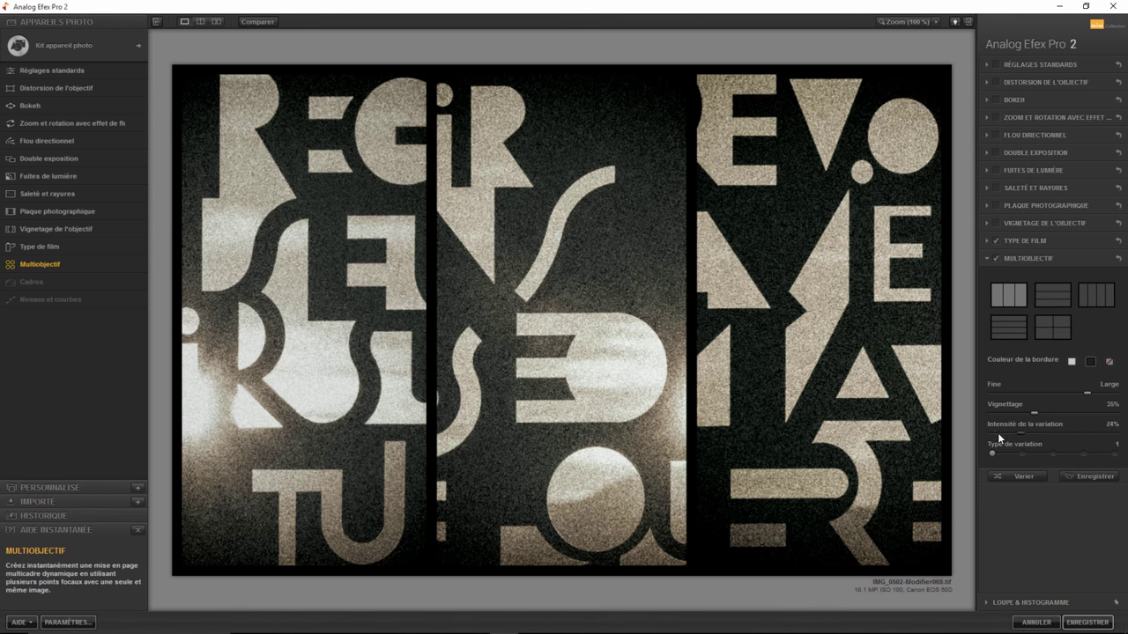
# Set the panel variation intensity to 72% and the variation type to 3
pyautogui.moveTo(998, 432)
pyautogui.mouseDown()
pyautogui.moveTo(938, 434)
pyautogui.moveTo(1077, 432)
pyautogui.mouseUp()
pyautogui.click(1021, 455)
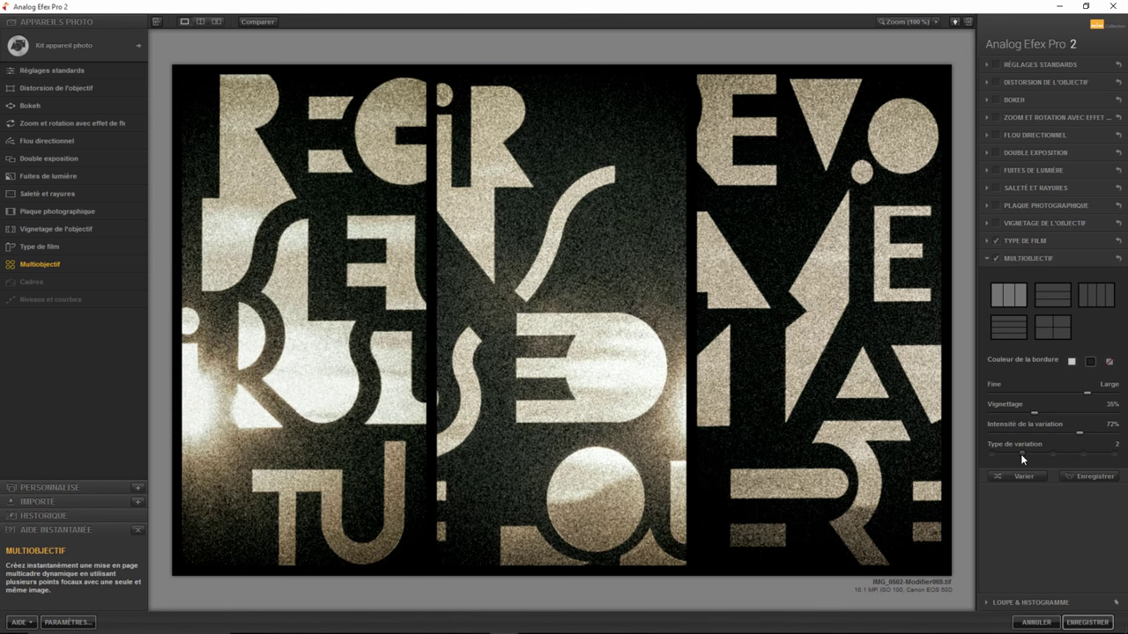
pyautogui.click(1082, 451)
pyautogui.click(1114, 453)
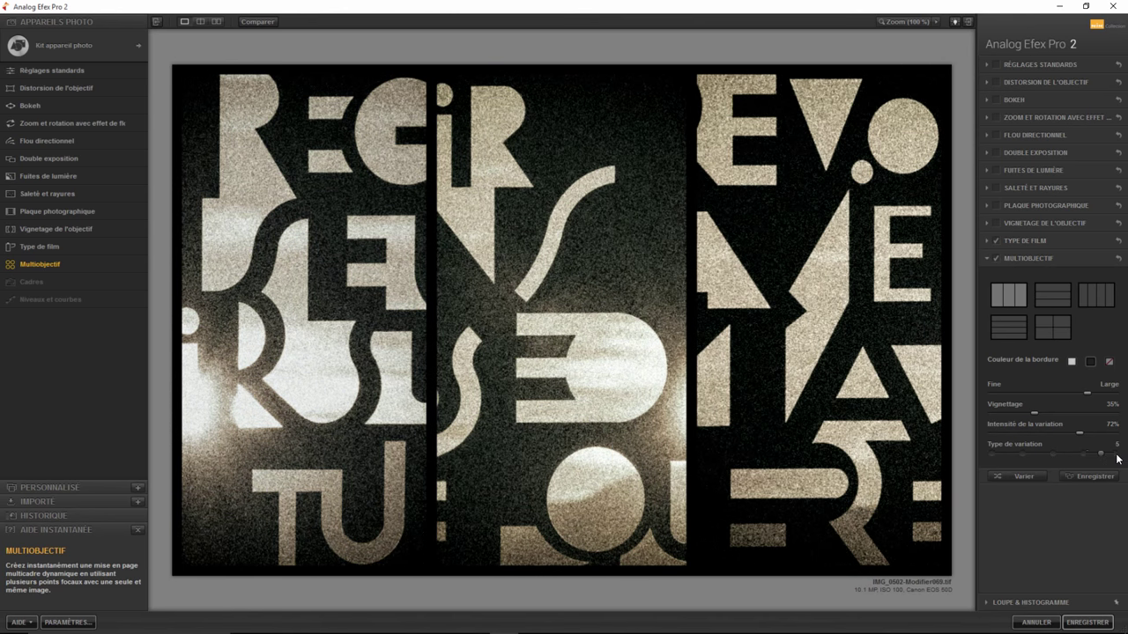
pyautogui.click(1051, 452)
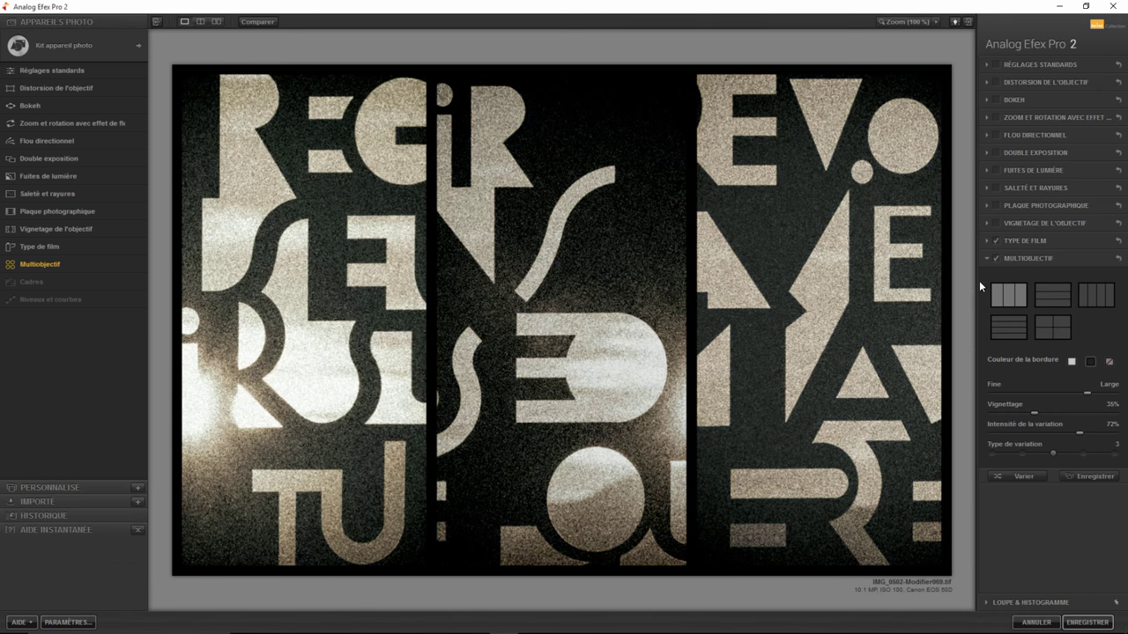
# Switch the Type de film effect off
pyautogui.click(996, 240)
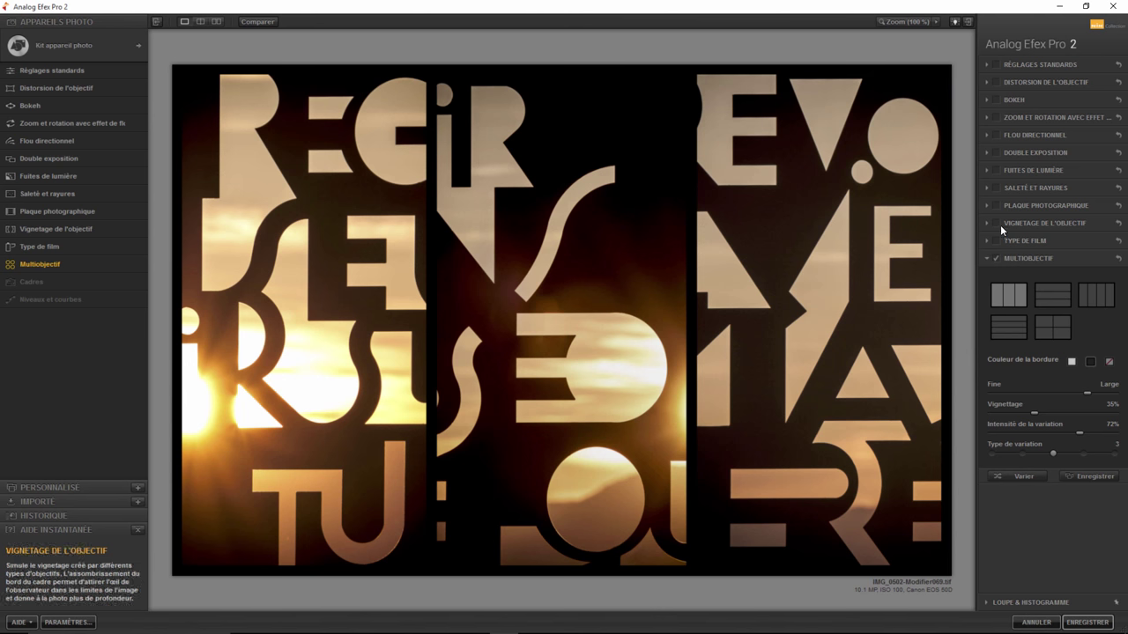
pyautogui.click(997, 238)
pyautogui.click(996, 238)
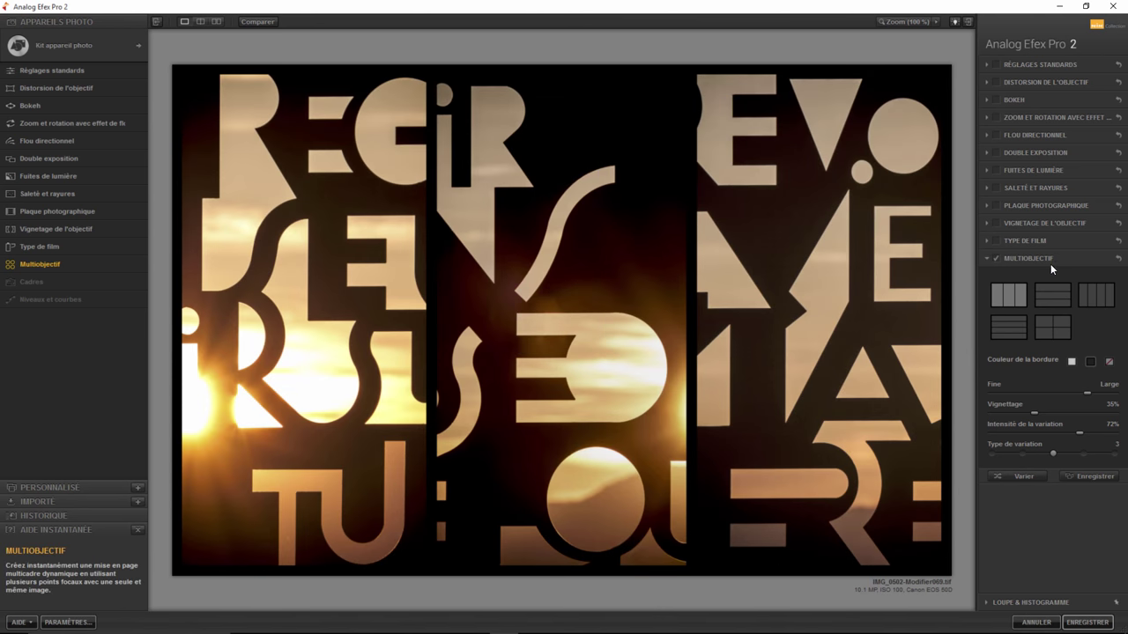
# Add Cadres, trying film-strip frames, with Échelle scaled to 72%
pyautogui.click(136, 280)
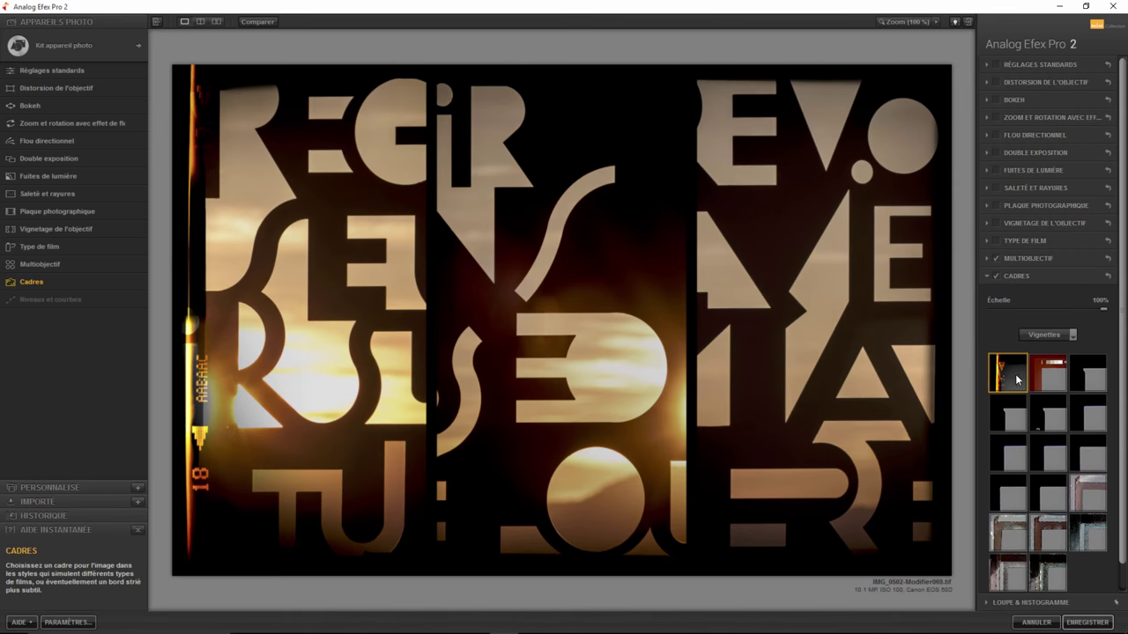
pyautogui.click(1004, 378)
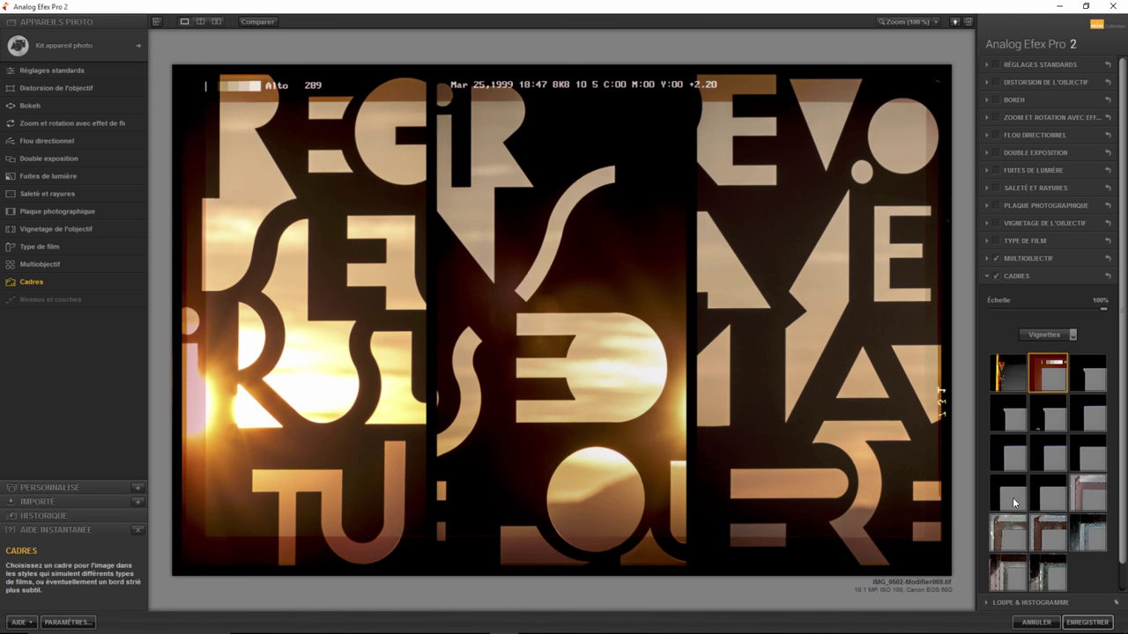
pyautogui.click(1013, 540)
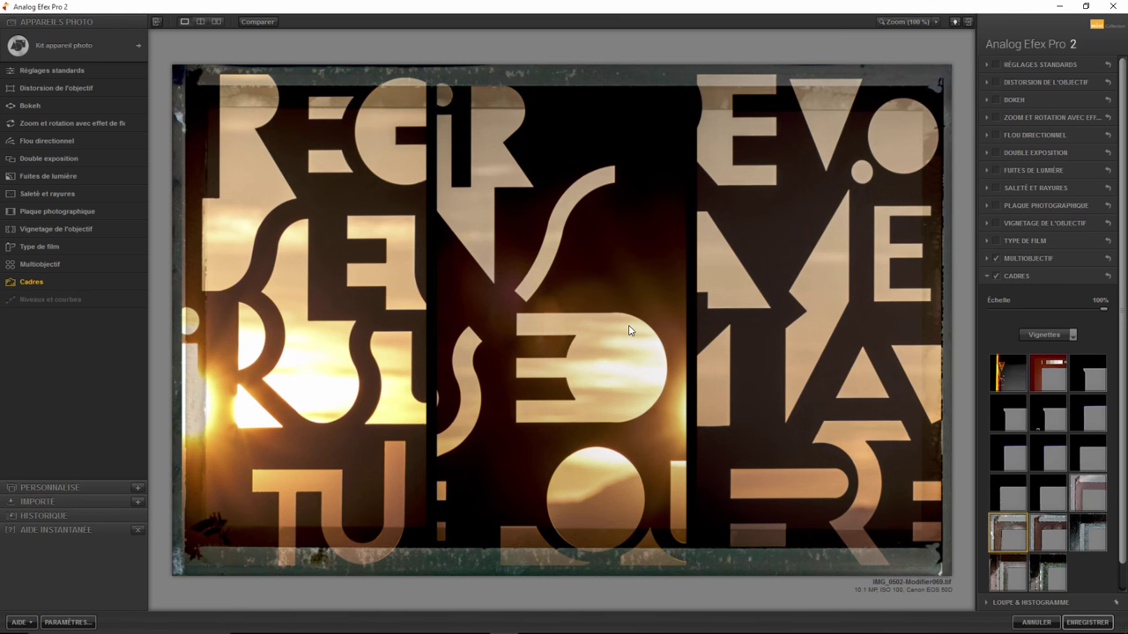
pyautogui.moveTo(1104, 314)
pyautogui.mouseDown()
pyautogui.moveTo(1057, 320)
pyautogui.moveTo(1071, 310)
pyautogui.mouseUp()
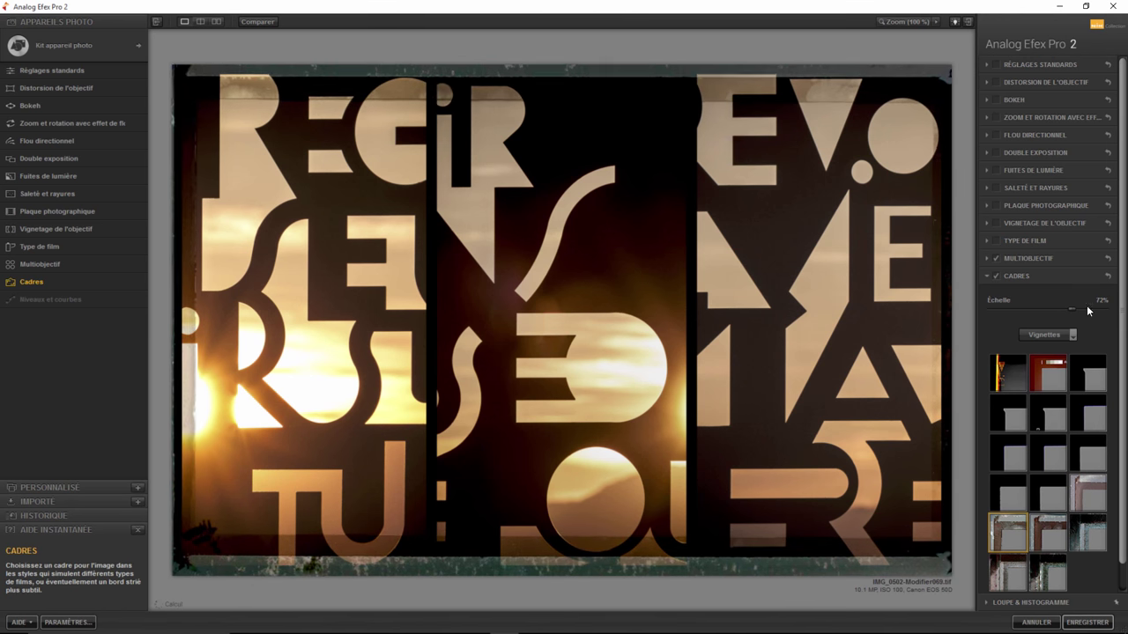
pyautogui.scroll(-1, 1058, 386)
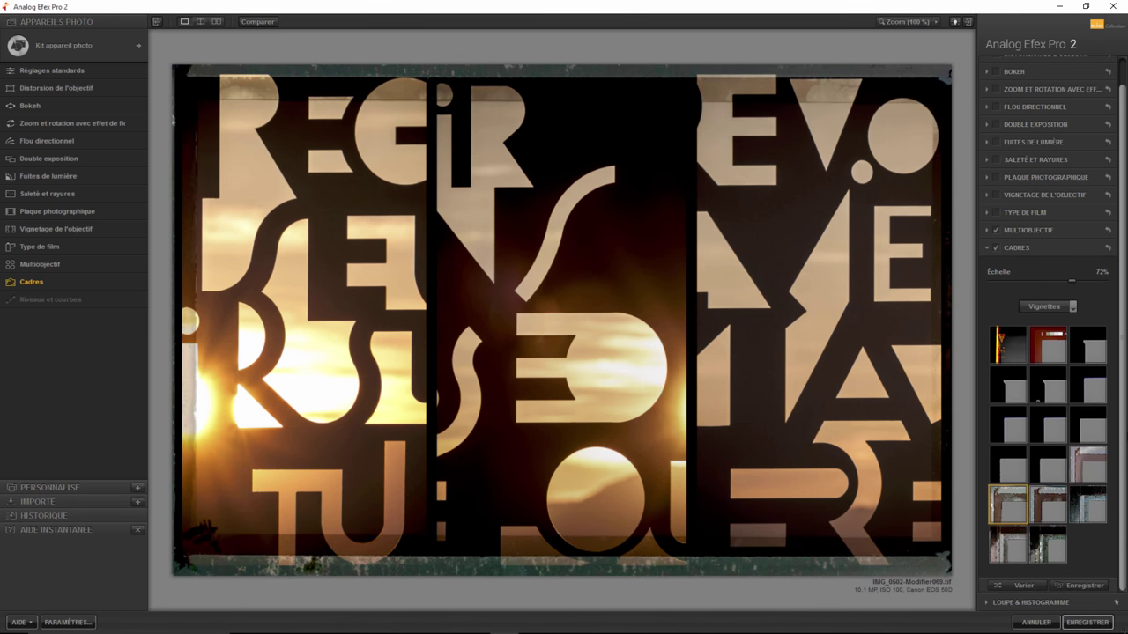
# Apply a rough-edged frame from the Blanc category and collapse the Cadres section
pyautogui.click(1046, 306)
pyautogui.click(1041, 334)
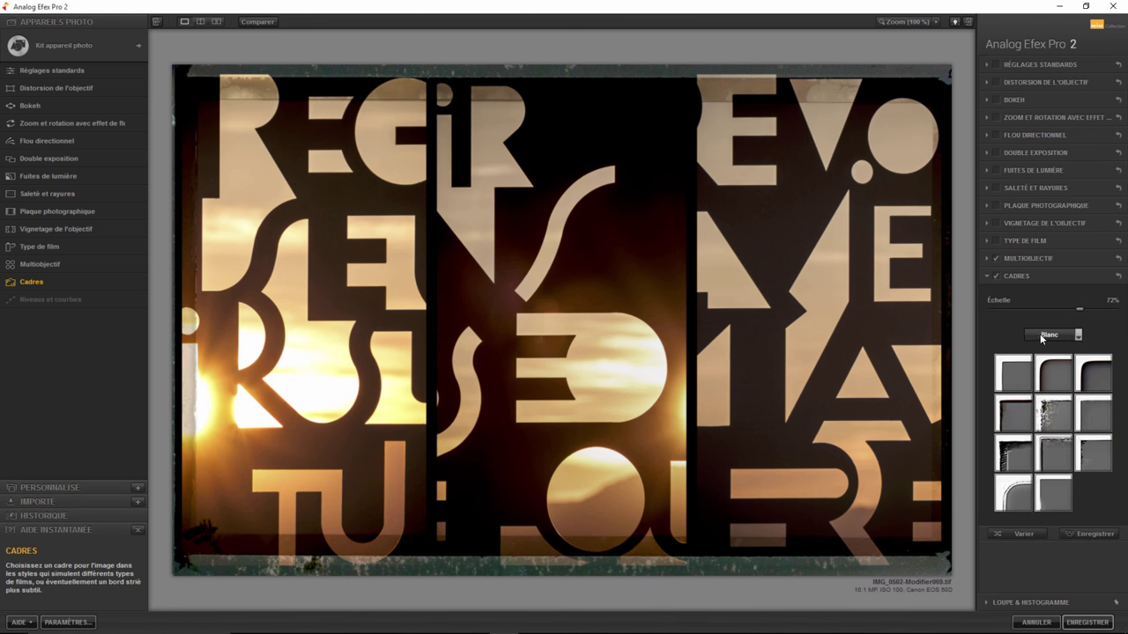
pyautogui.click(1055, 454)
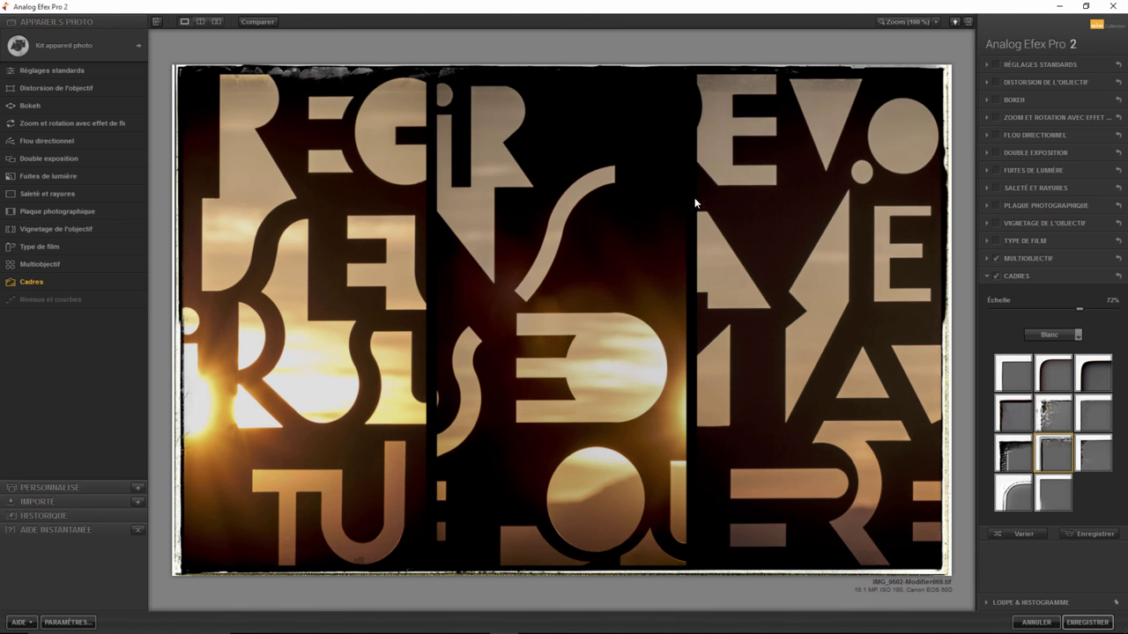
pyautogui.click(135, 300)
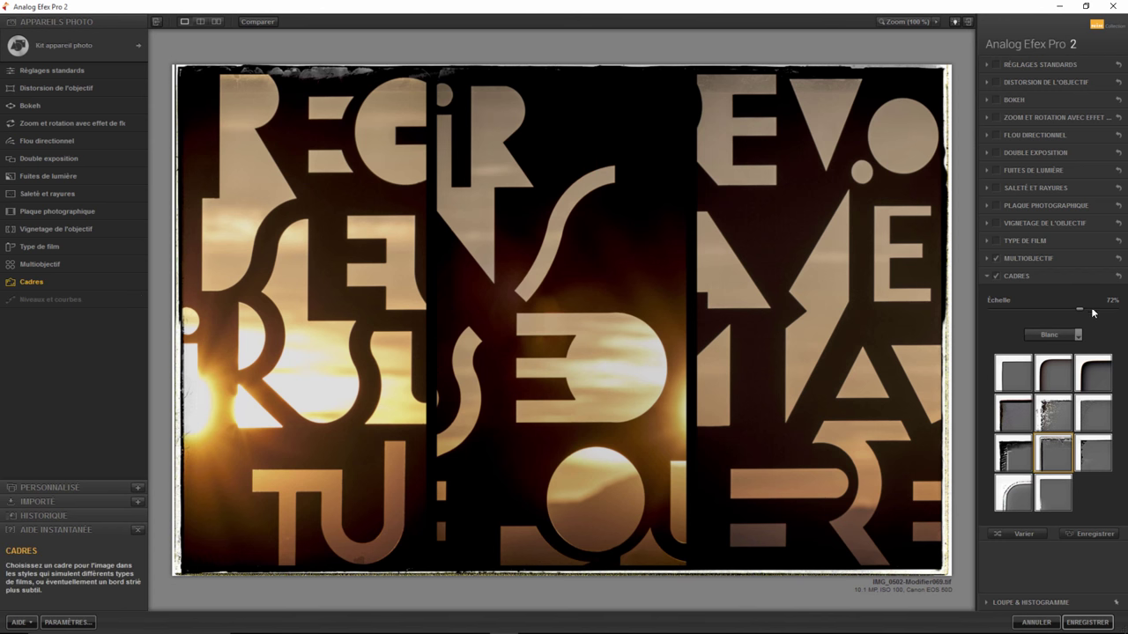
pyautogui.click(988, 275)
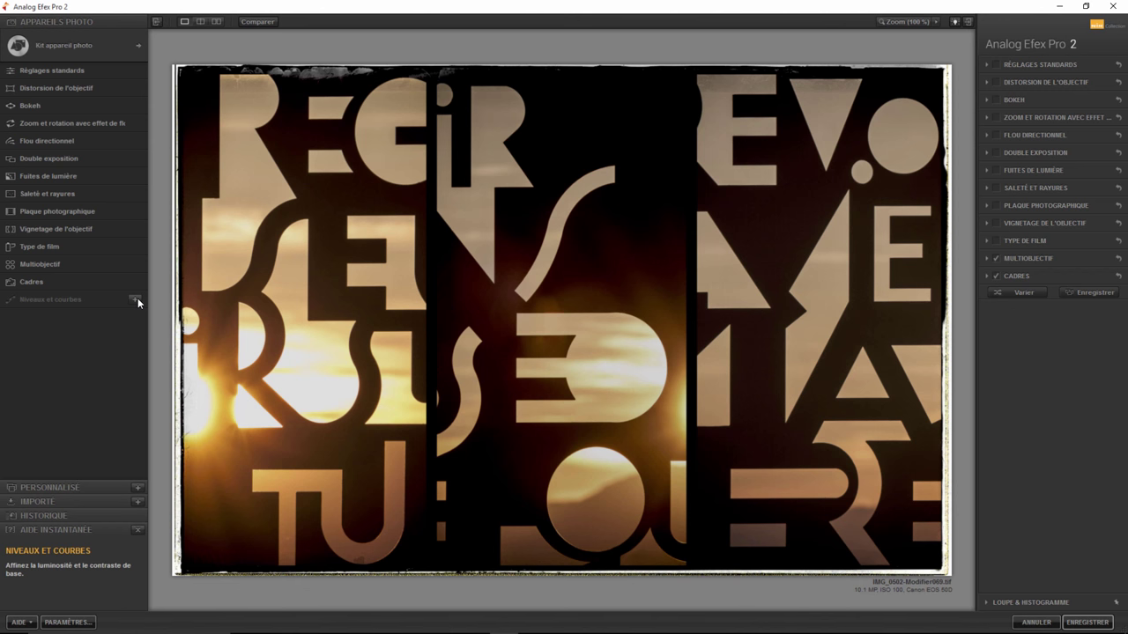
# Add Niveaux et courbes with triptych and frame off, and S-curve the Rouge channel
pyautogui.click(135, 300)
pyautogui.click(995, 258)
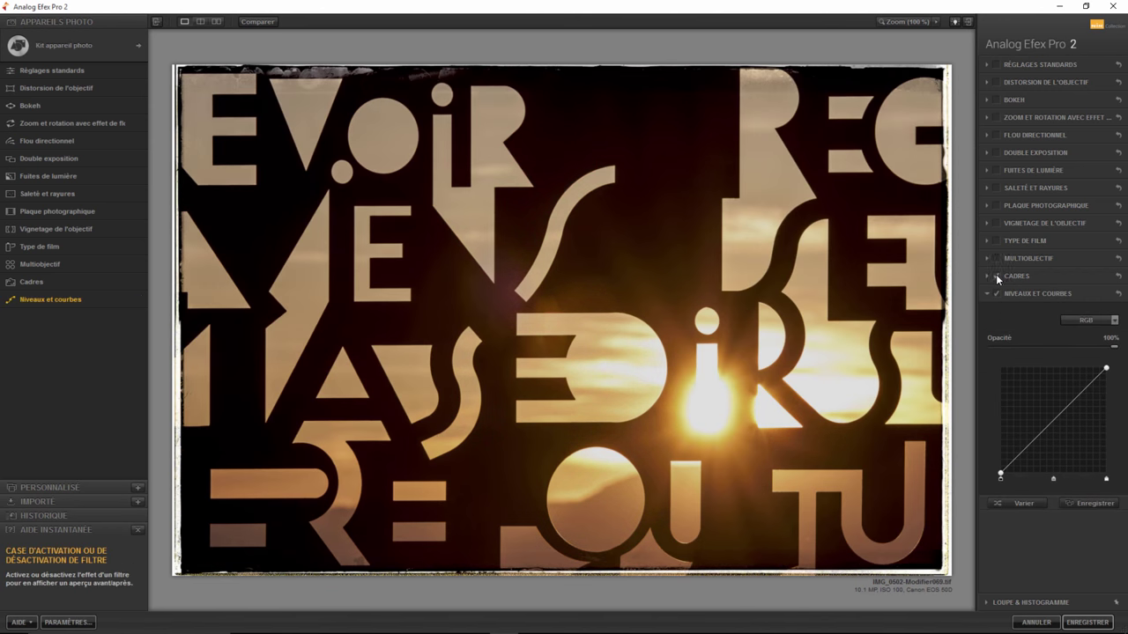
pyautogui.click(996, 276)
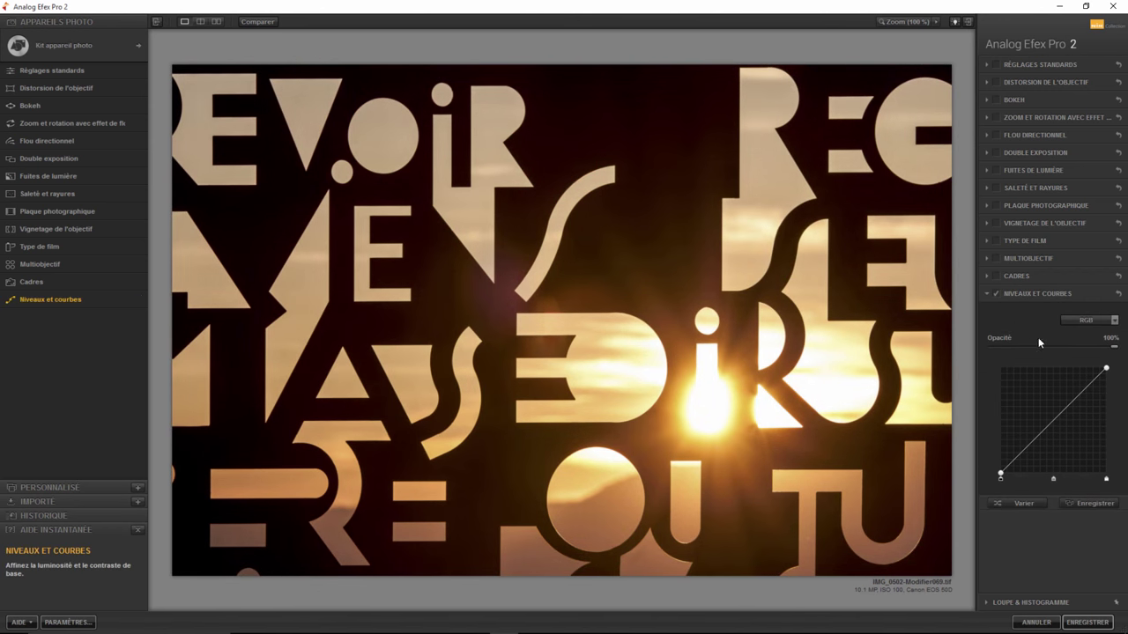
pyautogui.click(1087, 320)
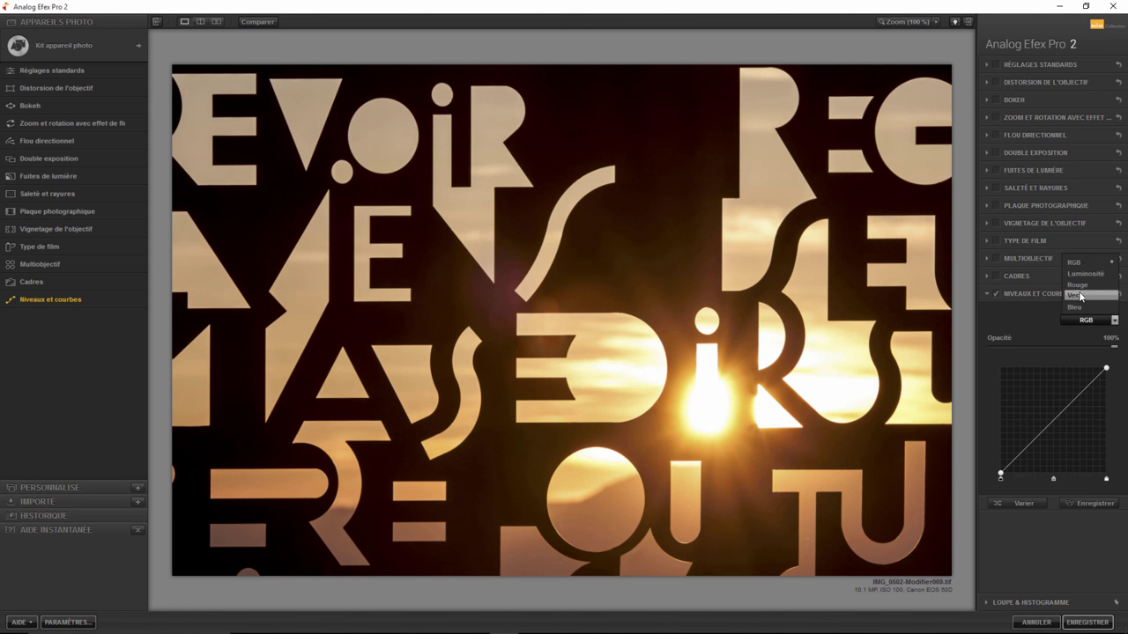
pyautogui.click(1077, 287)
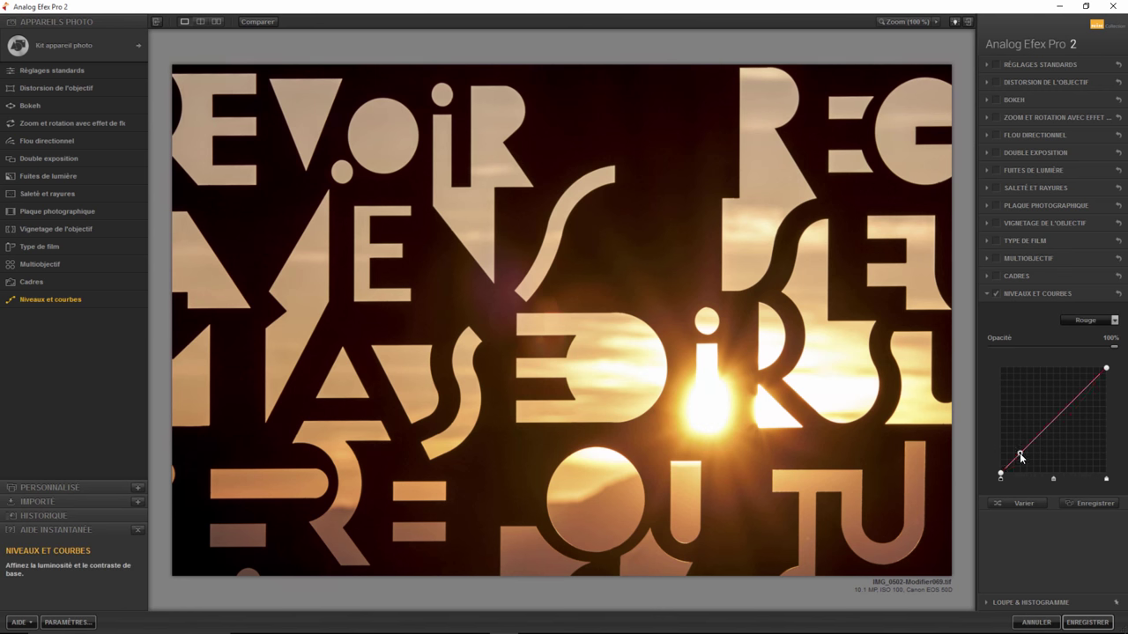
pyautogui.moveTo(1024, 457); pyautogui.dragTo(1027, 460)
pyautogui.moveTo(1072, 408); pyautogui.dragTo(1072, 393)
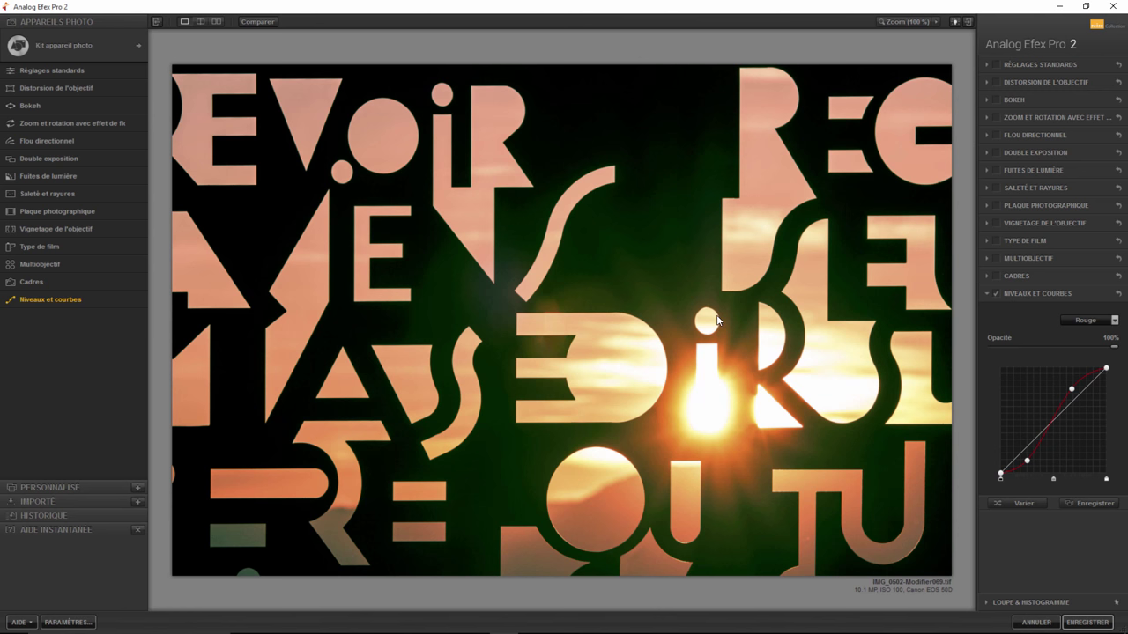
# Show original above result and re-enable Réglages standards, Bokeh, both blurs and Double exposition
pyautogui.click(200, 22)
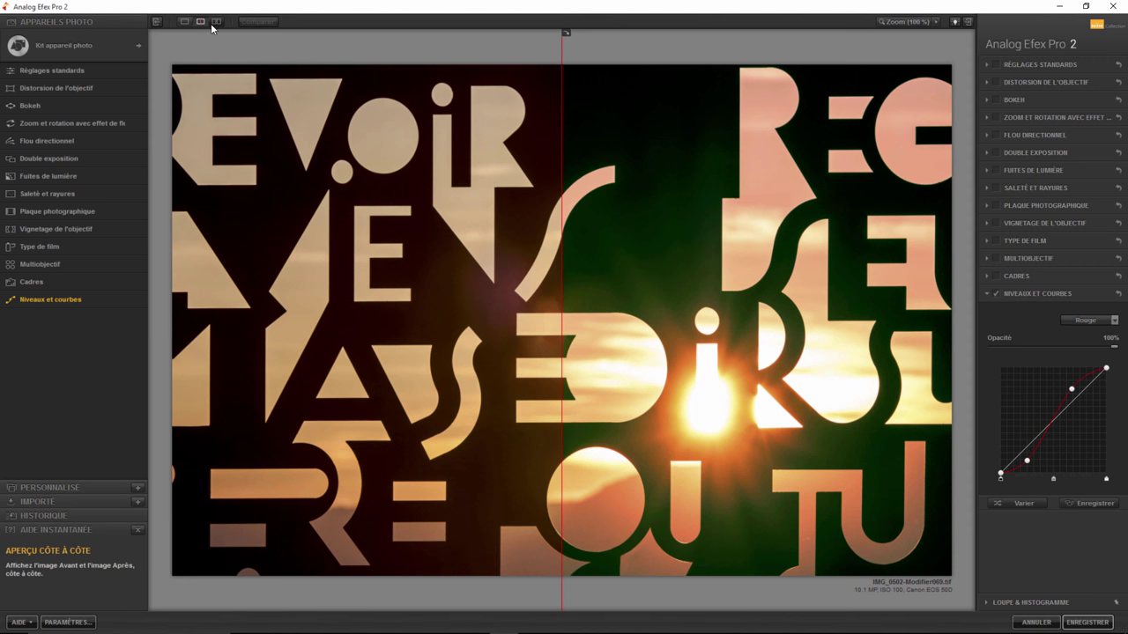
pyautogui.click(212, 22)
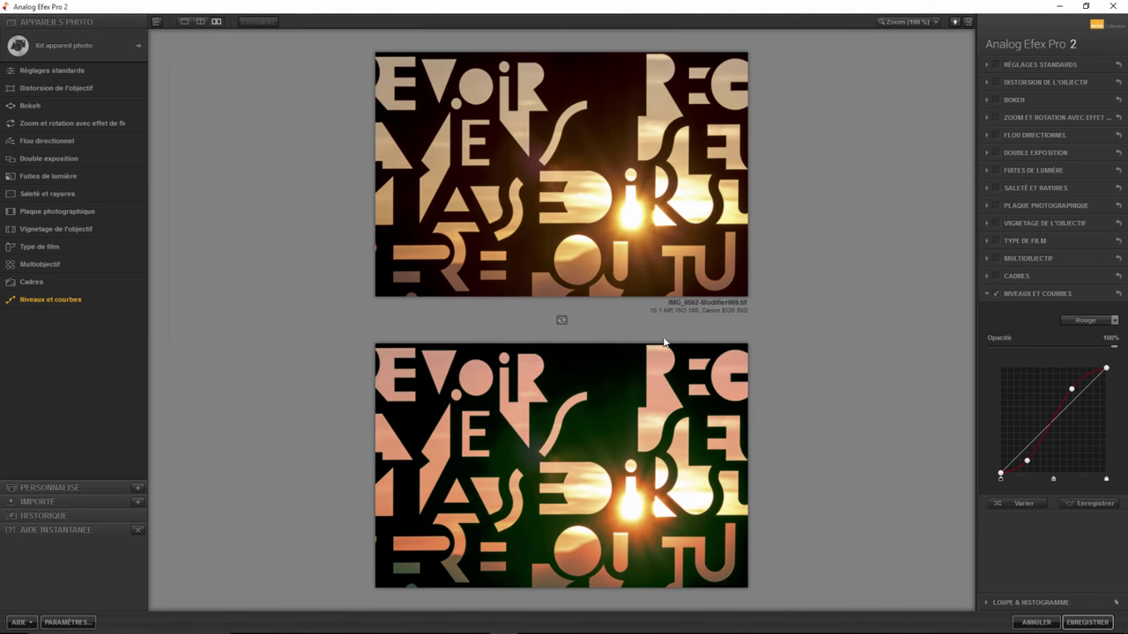
pyautogui.click(997, 64)
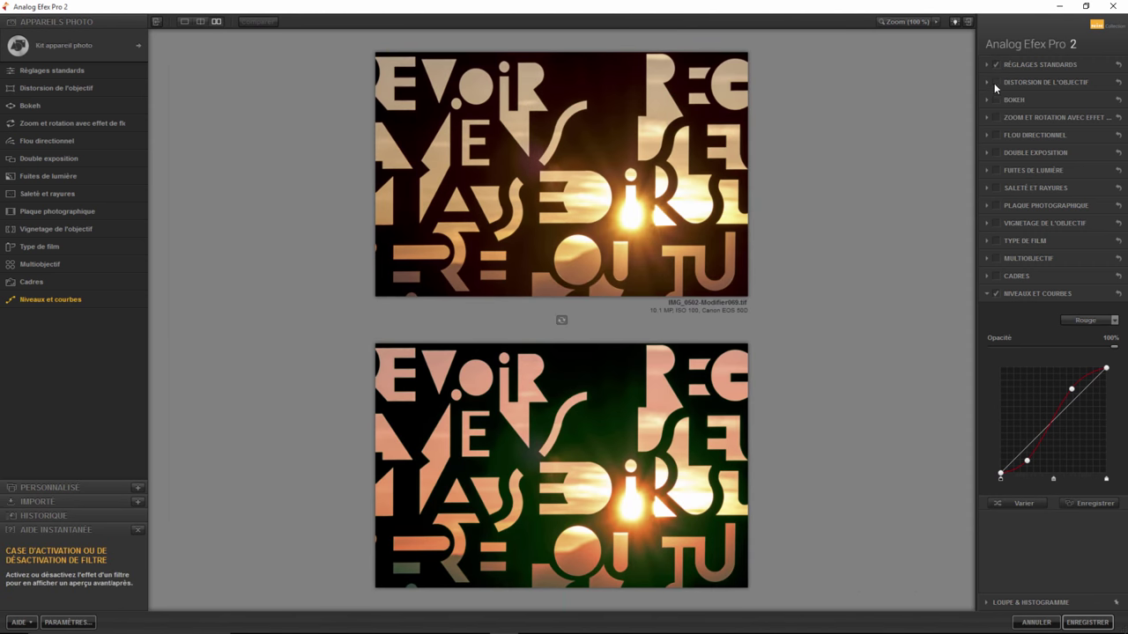
pyautogui.click(996, 100)
pyautogui.click(996, 117)
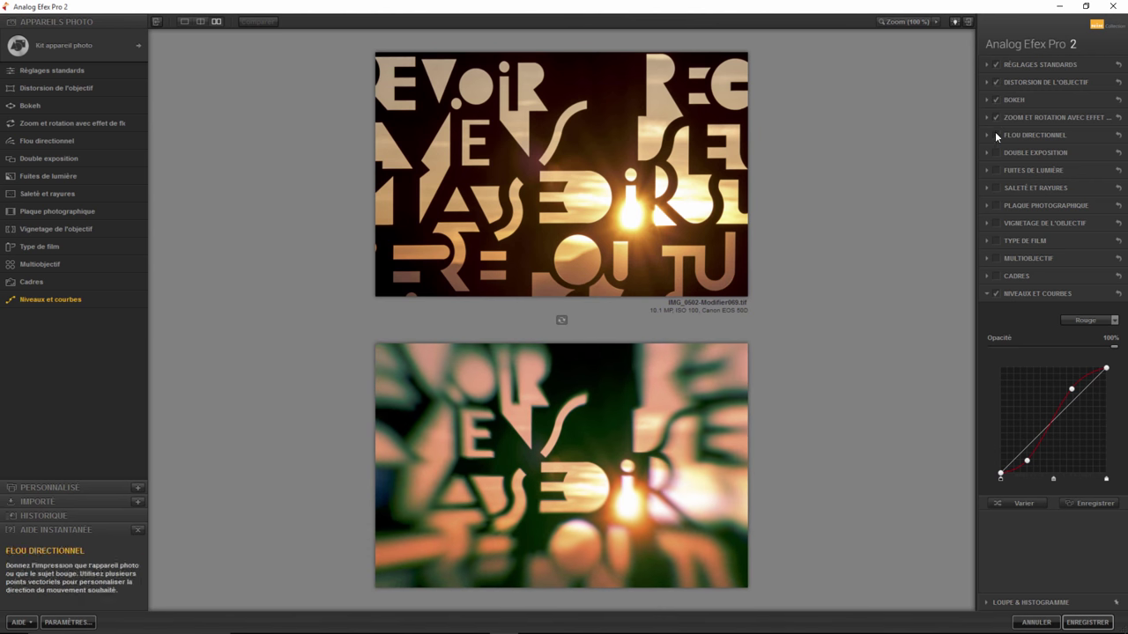
pyautogui.click(996, 134)
pyautogui.click(996, 153)
# Re-enable light leaks, dirt, plate, vignetting, film, triptych and frame; expand Loupe & Histogramme
pyautogui.click(996, 170)
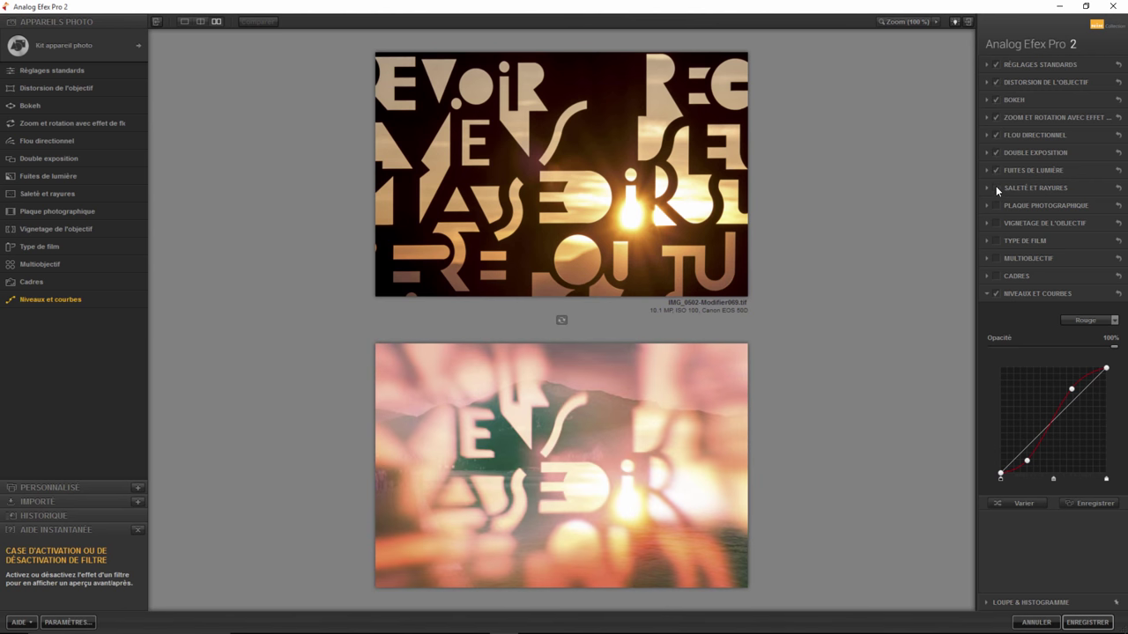
pyautogui.click(997, 188)
pyautogui.click(996, 205)
pyautogui.click(997, 223)
pyautogui.click(997, 240)
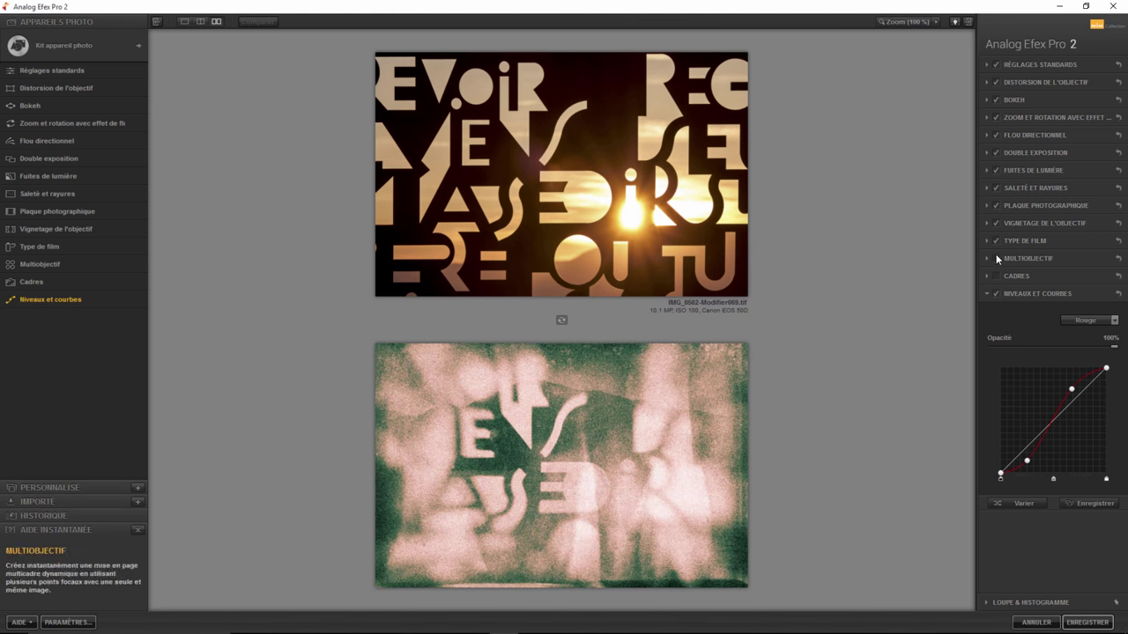
pyautogui.click(996, 258)
pyautogui.click(997, 276)
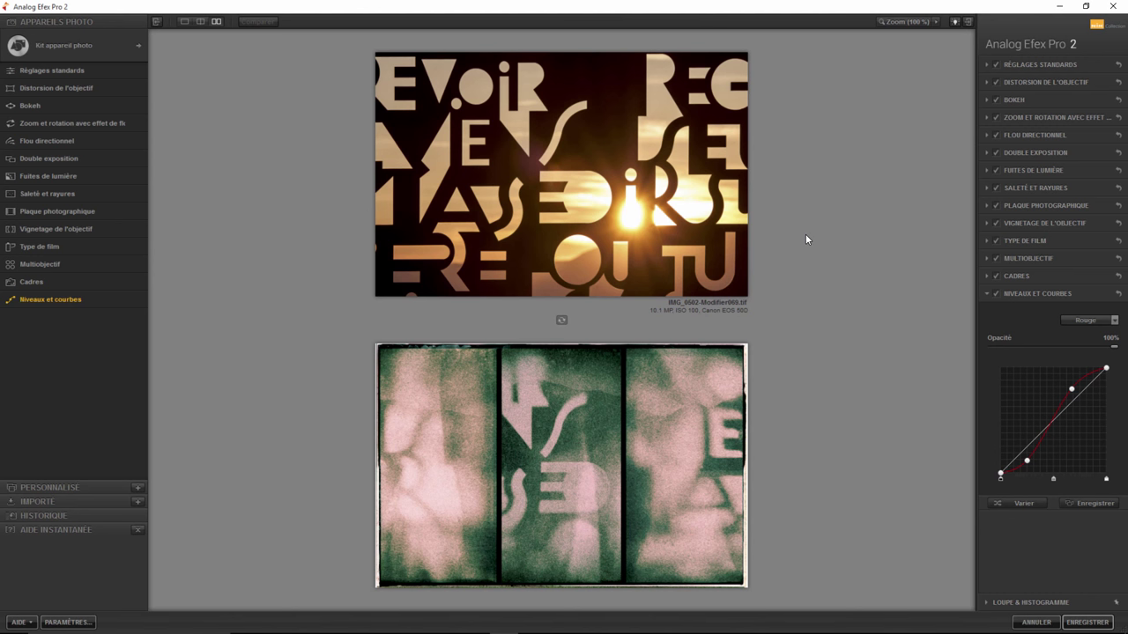
pyautogui.click(989, 604)
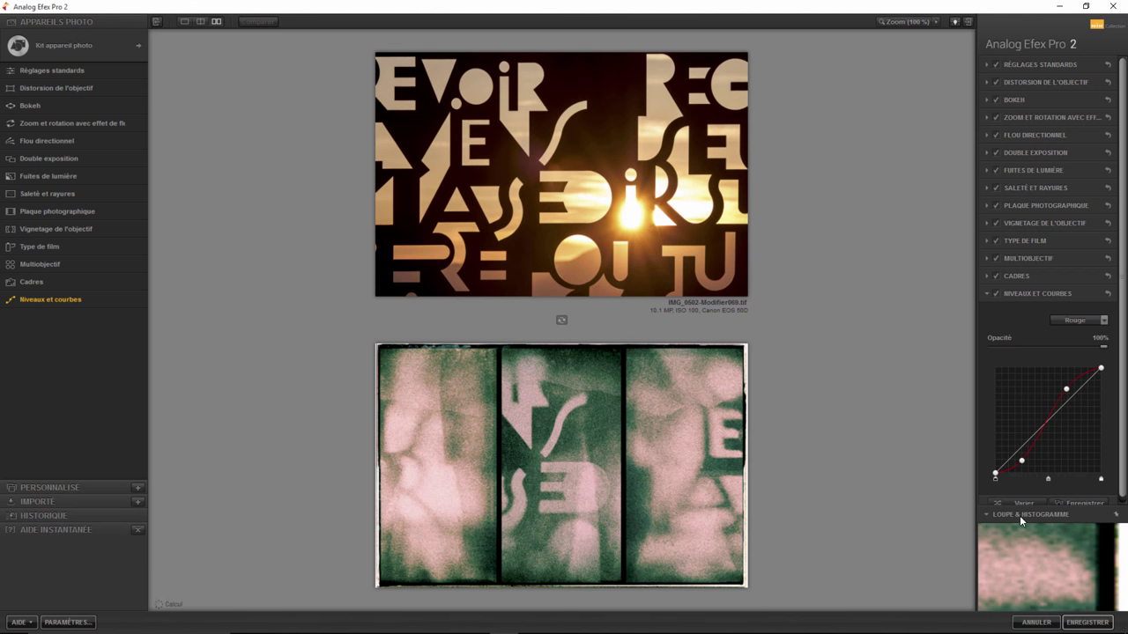
# Return to single view and save the kit as a custom preset named 'Il est super'
pyautogui.click(184, 21)
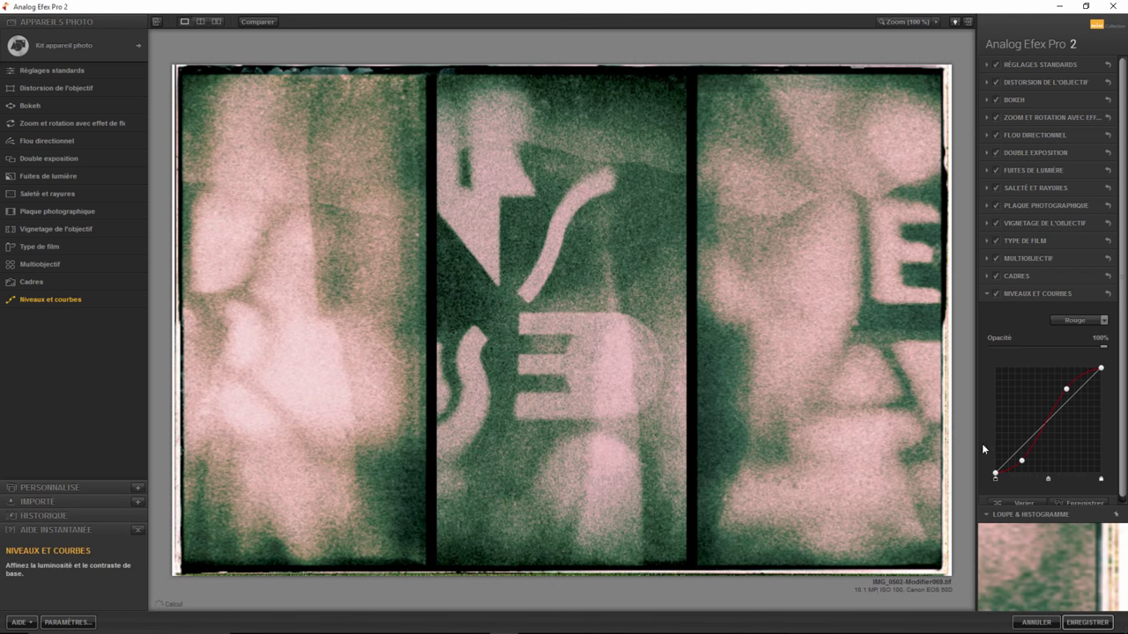
pyautogui.click(987, 515)
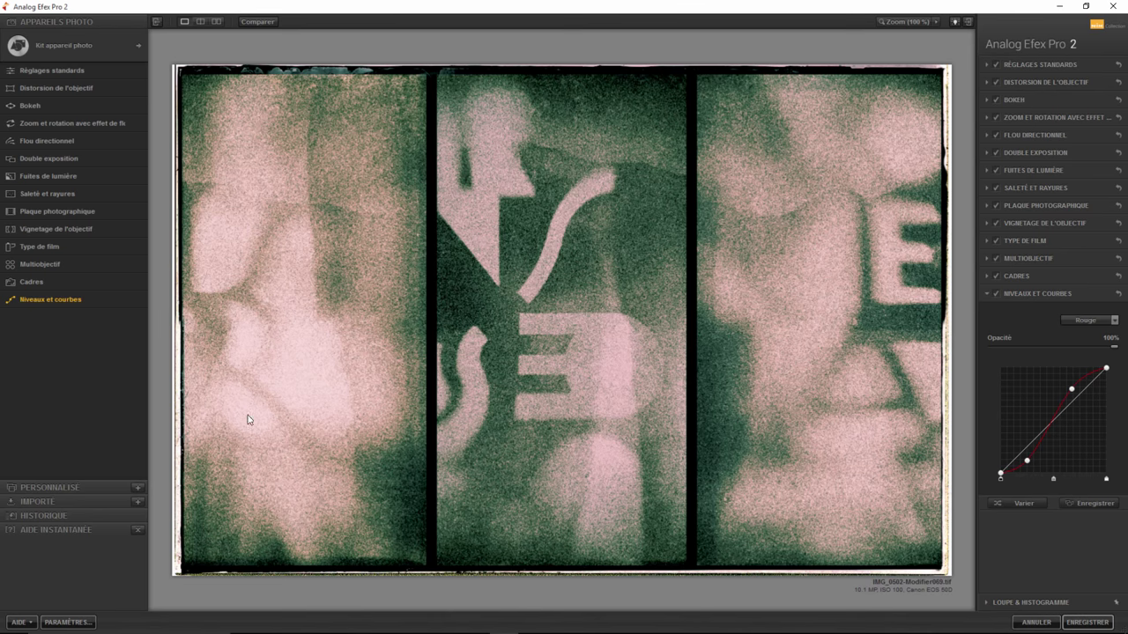
pyautogui.click(141, 486)
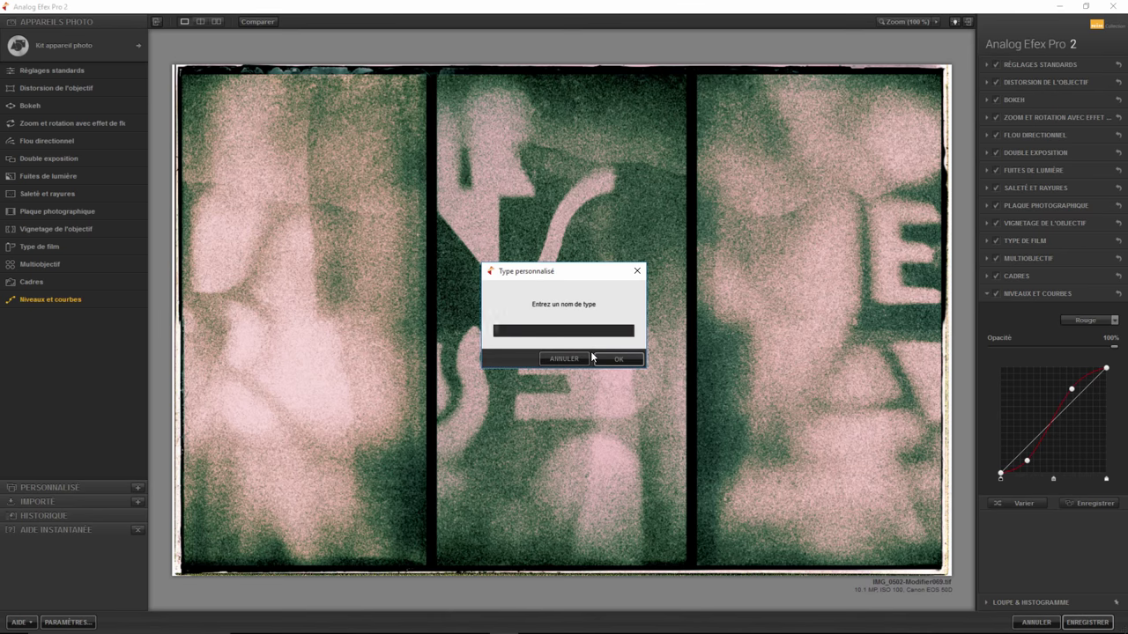
pyautogui.write('tes')
pyautogui.write('uper')
pyautogui.press('Return')
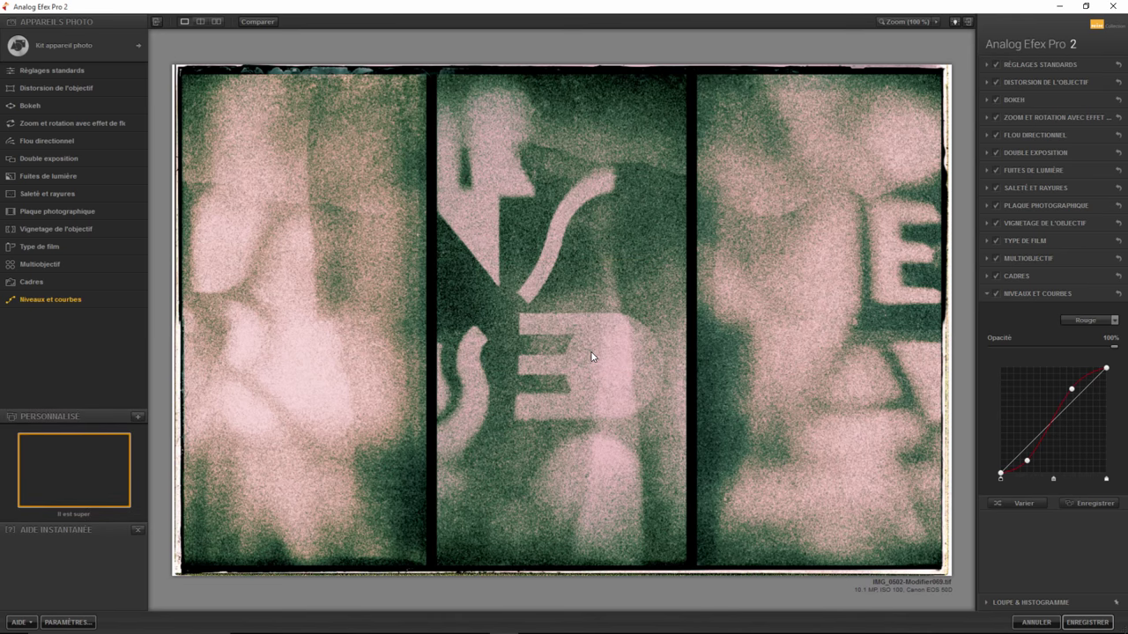
pyautogui.moveTo(74, 90)
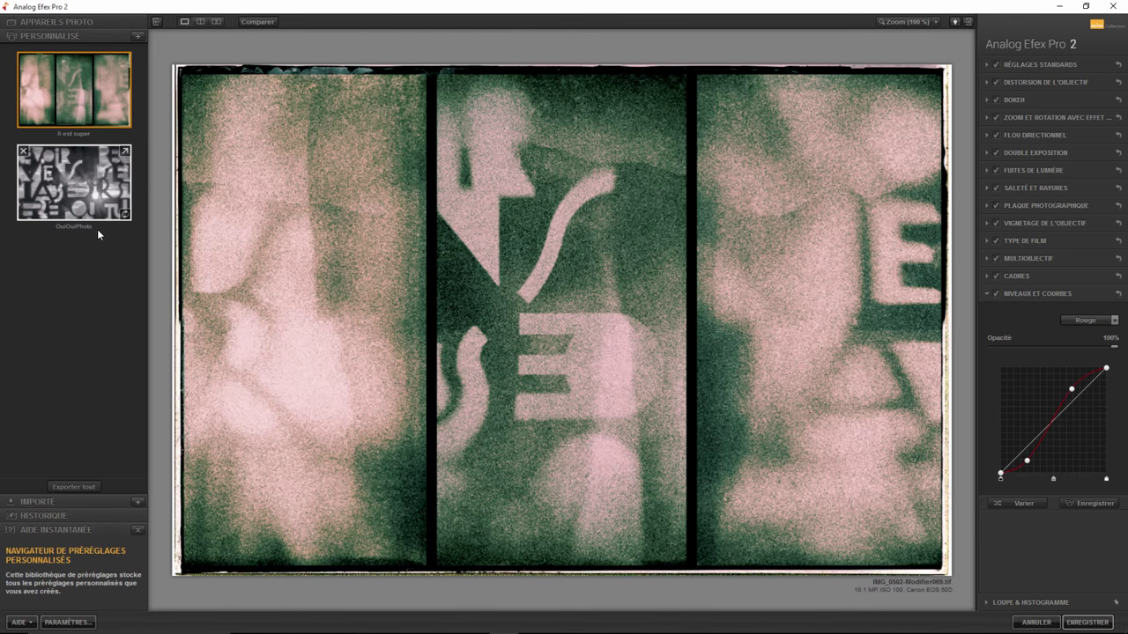
# Revert the photo through the Historique list to the earlier Saleté et rayures (dirt and scratches) step
pyautogui.click(69, 513)
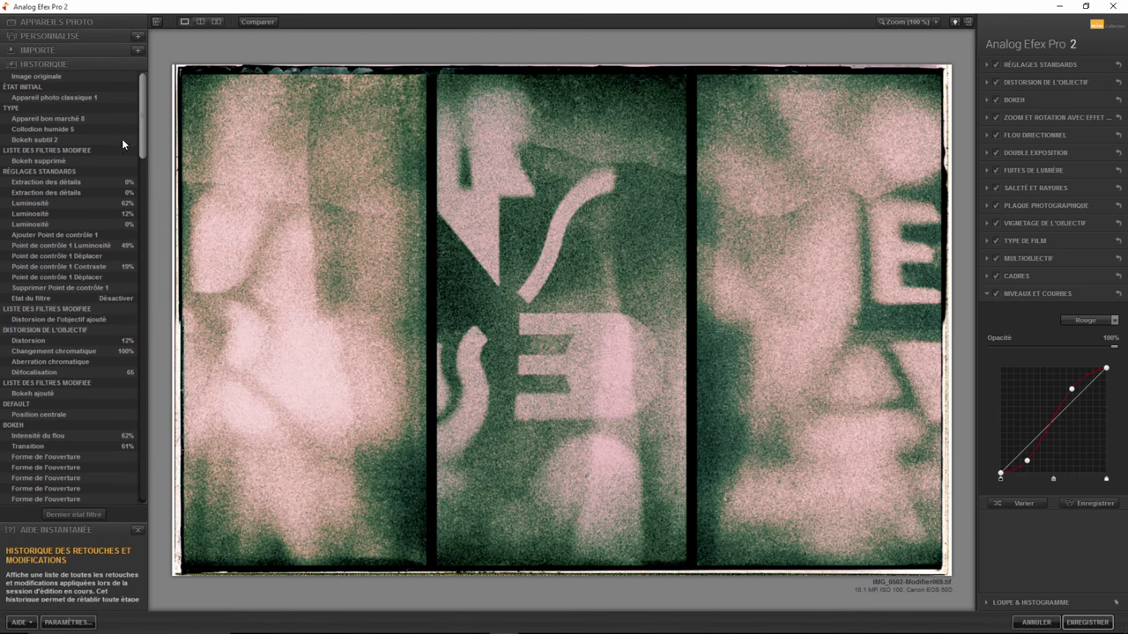
pyautogui.moveTo(145, 118)
pyautogui.mouseDown()
pyautogui.moveTo(143, 392)
pyautogui.moveTo(145, 223)
pyautogui.moveTo(137, 292)
pyautogui.mouseUp()
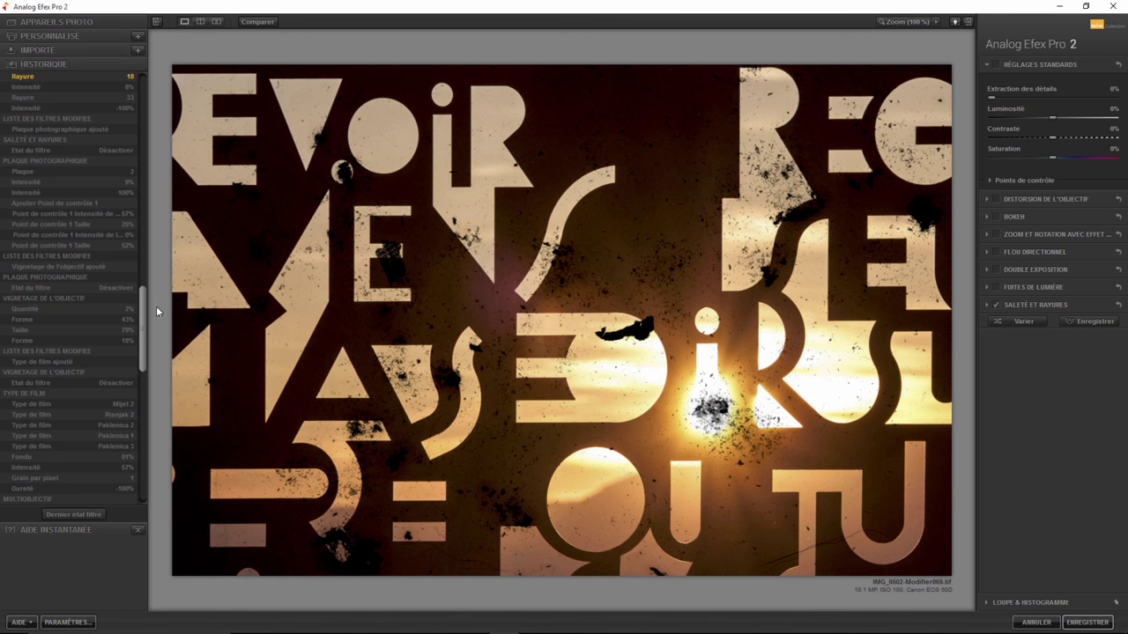
pyautogui.scroll(-3, 142, 337)
pyautogui.scroll(-5, 144, 374)
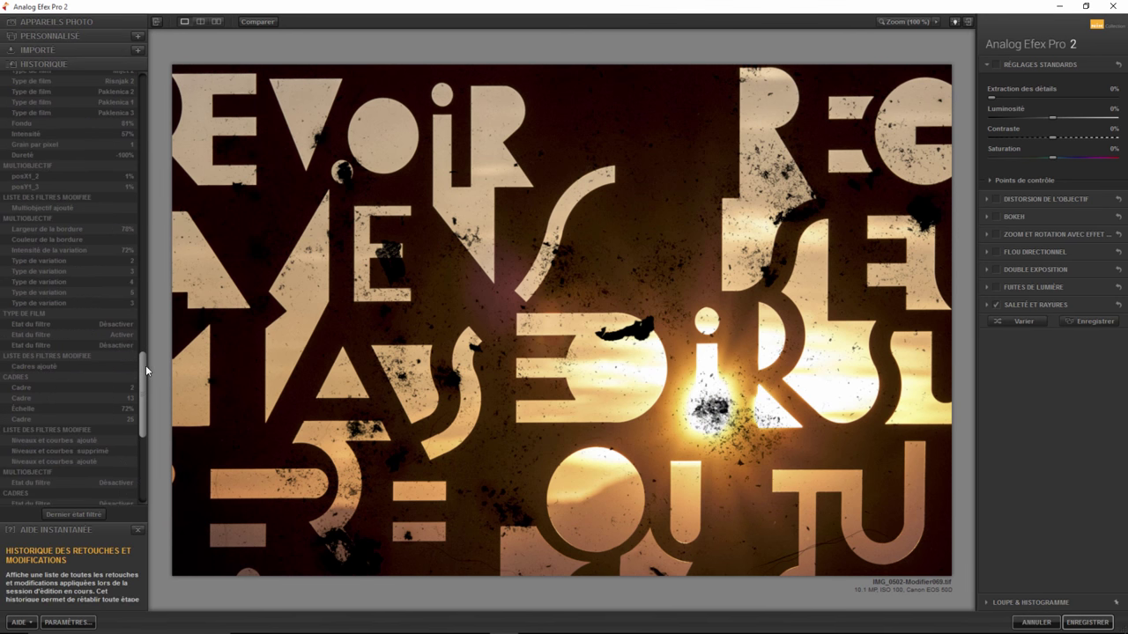
pyautogui.moveTo(143, 366); pyautogui.dragTo(149, 87)
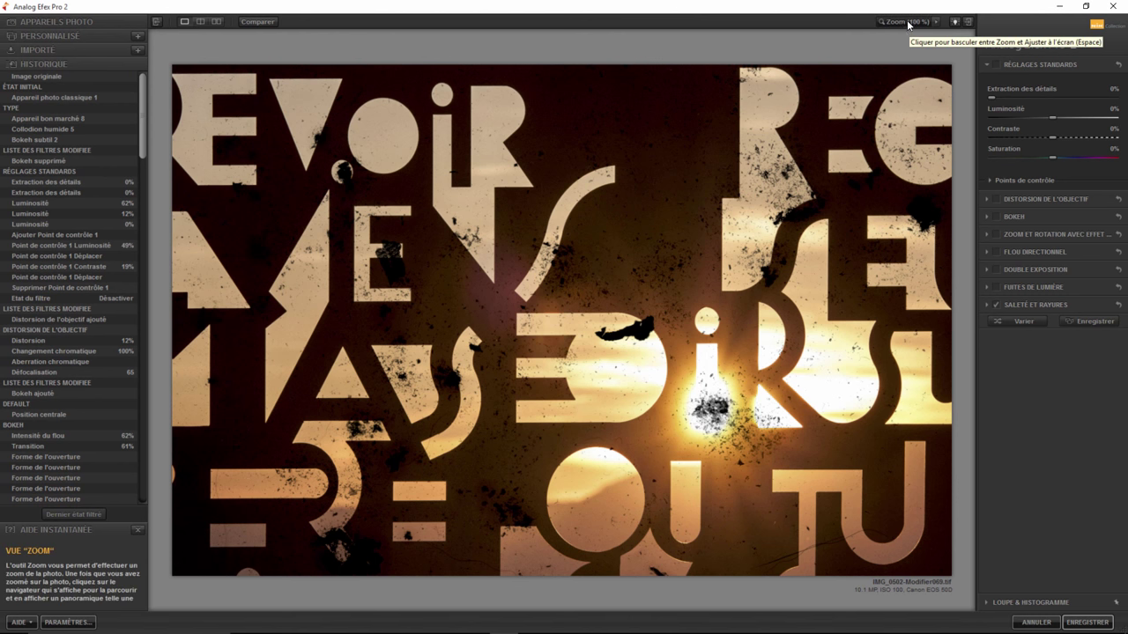
# Zoom the preview to 200%, then back out to 25% to show the whole photo
pyautogui.click(934, 27)
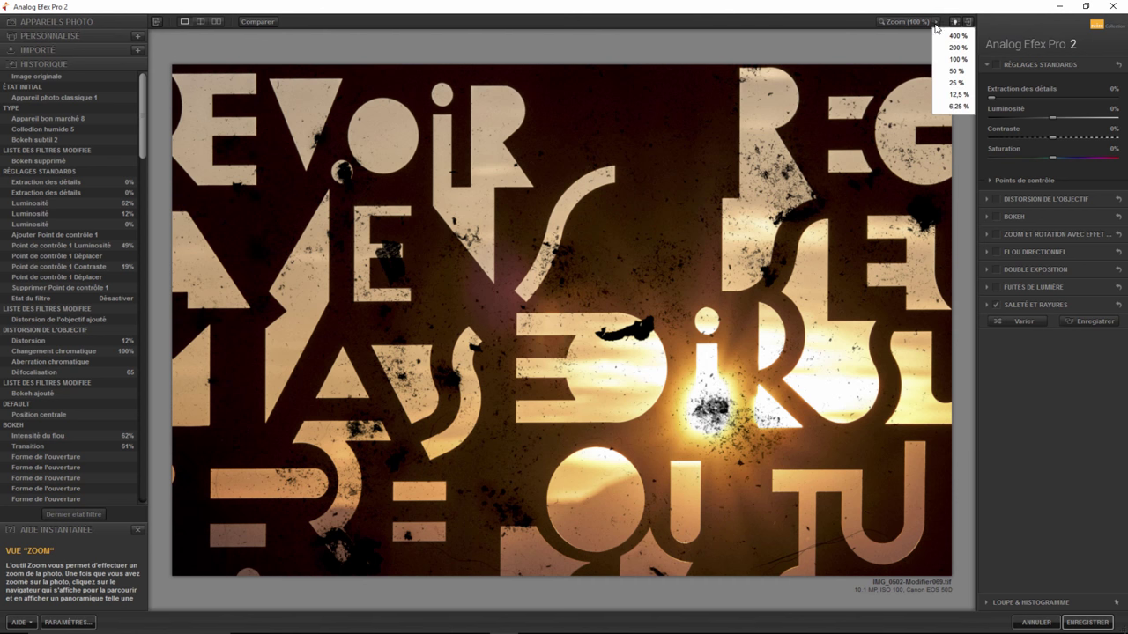
pyautogui.click(949, 48)
pyautogui.click(935, 21)
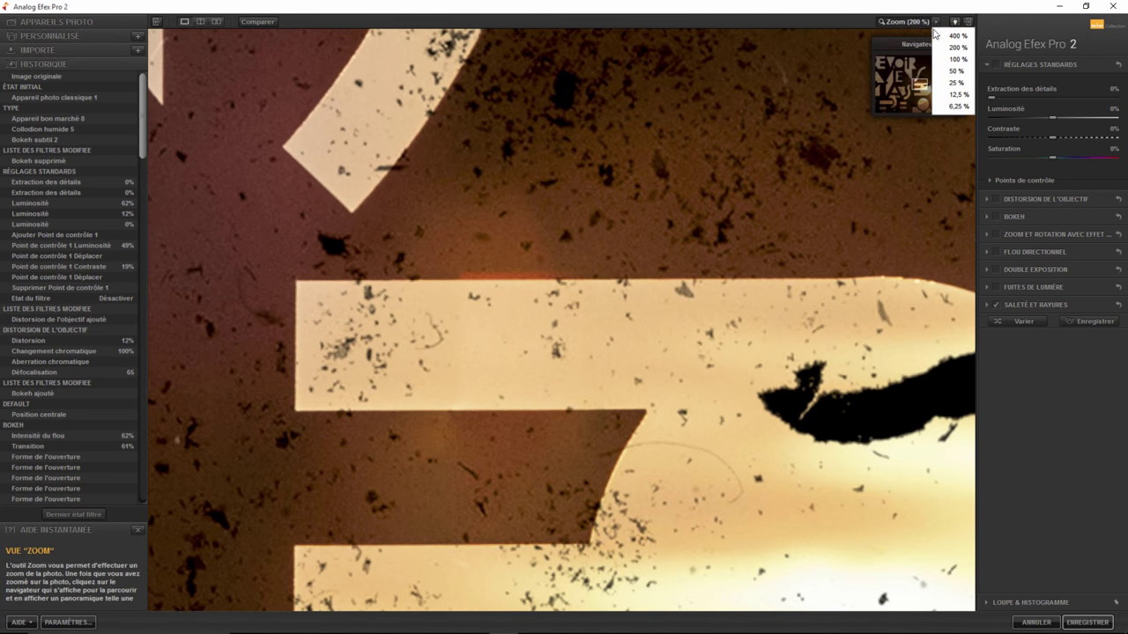
pyautogui.click(946, 88)
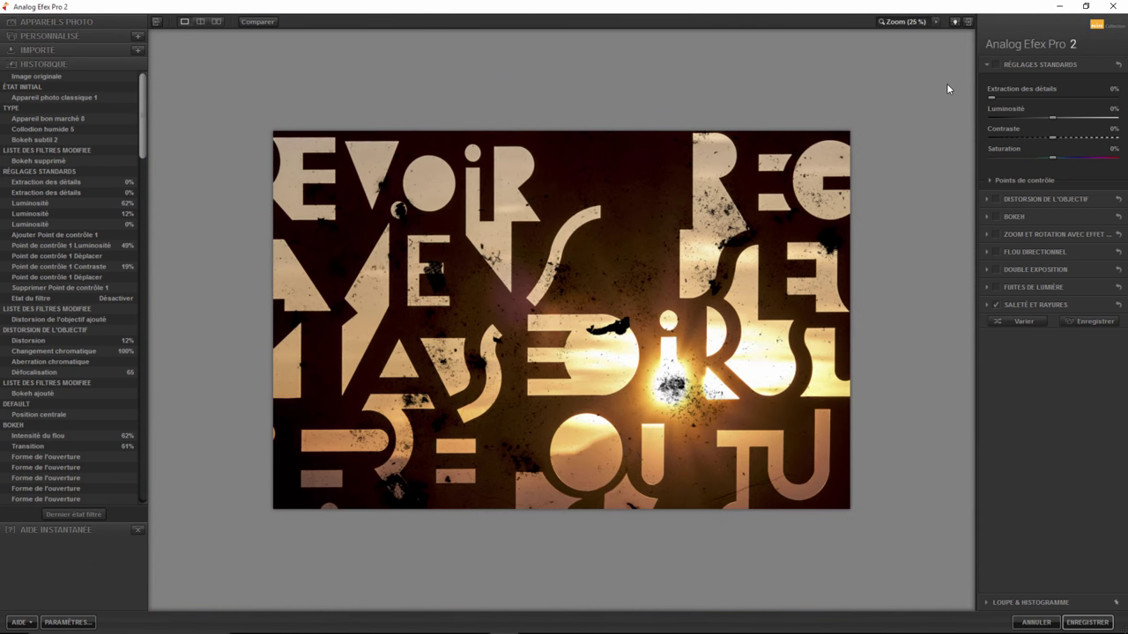
# Cycle the preview background through black, white and grey twice, ending on grey
pyautogui.click(955, 22)
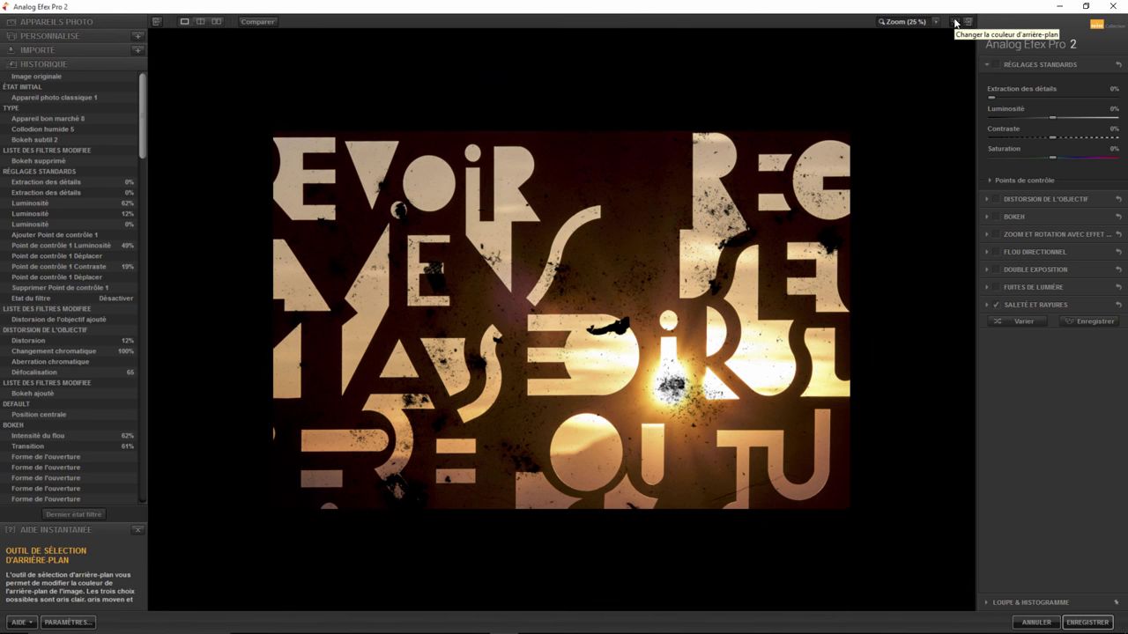
pyautogui.click(955, 22)
pyautogui.click(955, 22)
pyautogui.click(954, 22)
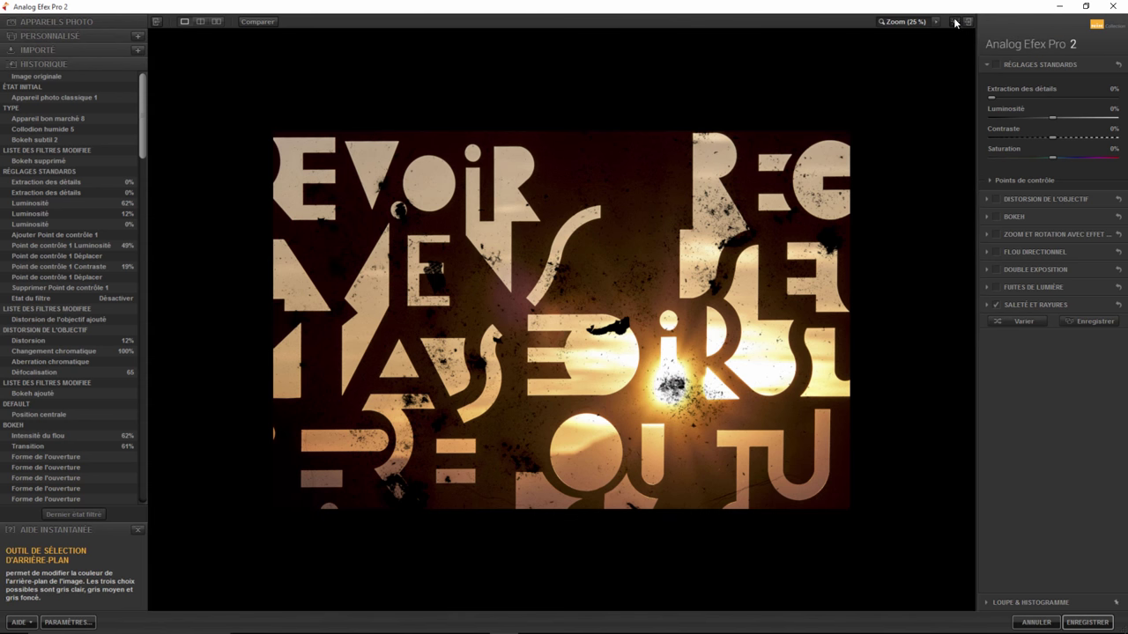
pyautogui.click(955, 22)
pyautogui.click(955, 22)
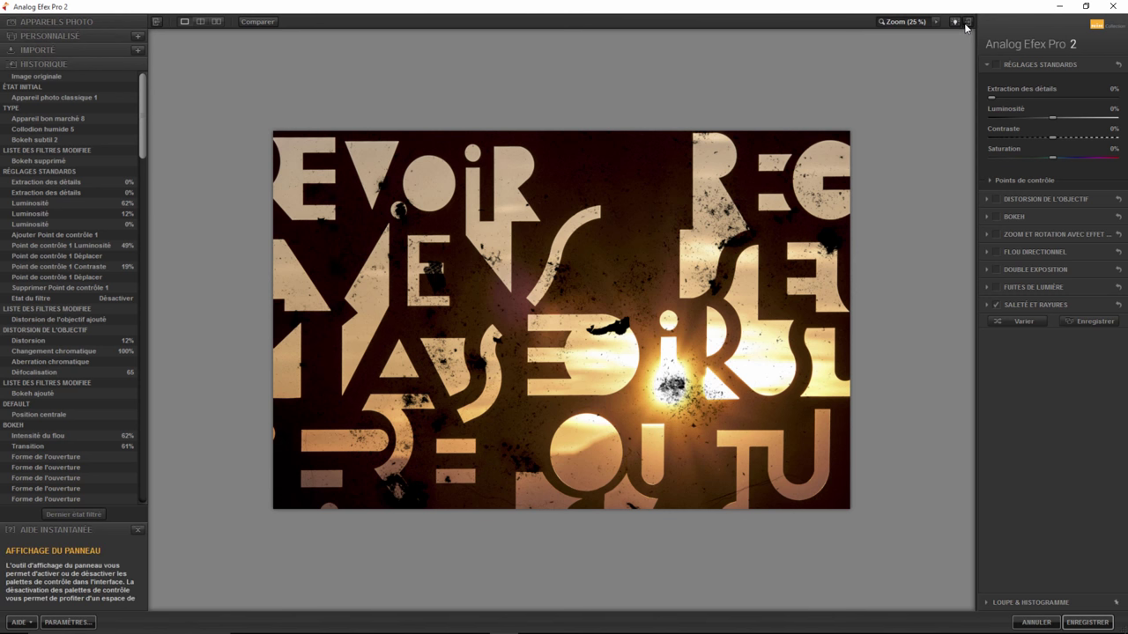
# Hide the filter settings and history panels for a wider preview, then restore both
pyautogui.click(967, 24)
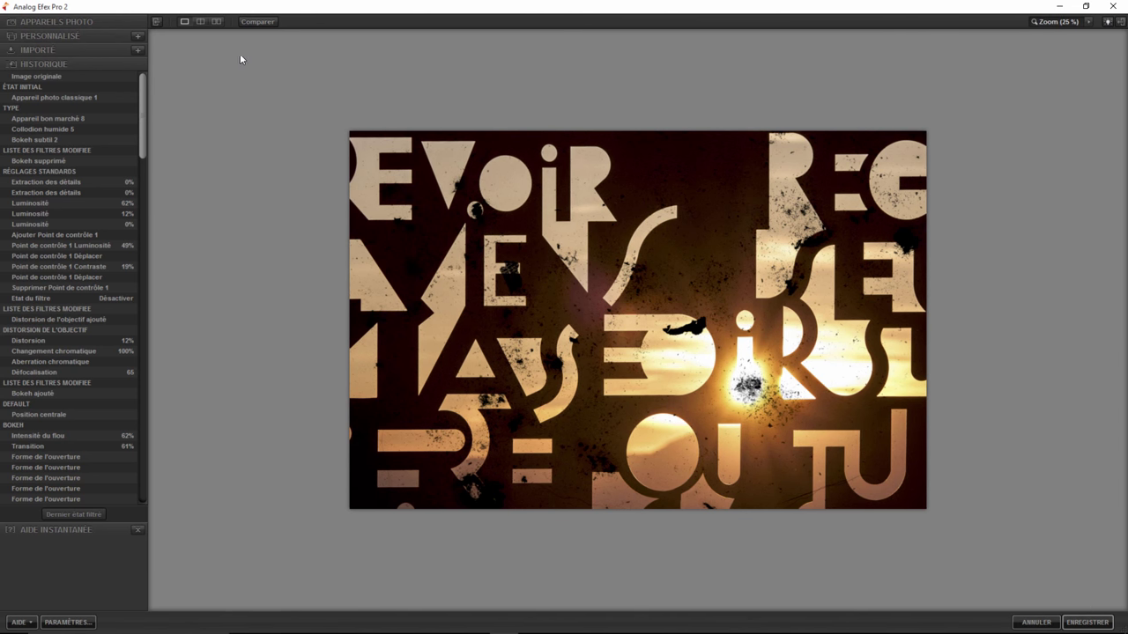
pyautogui.click(156, 21)
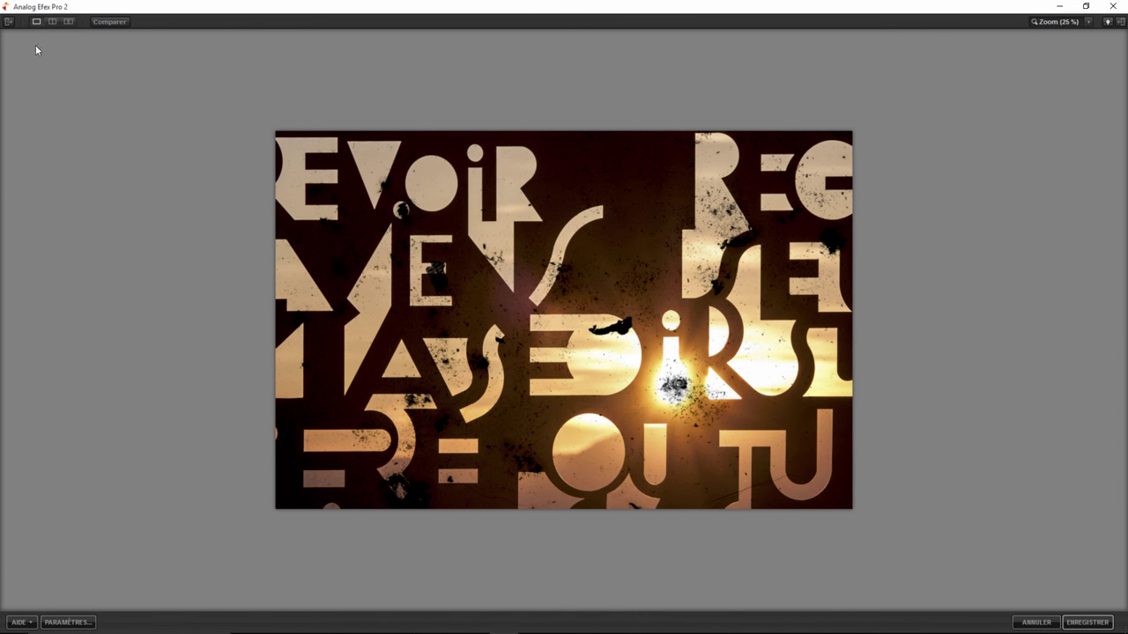
pyautogui.click(9, 21)
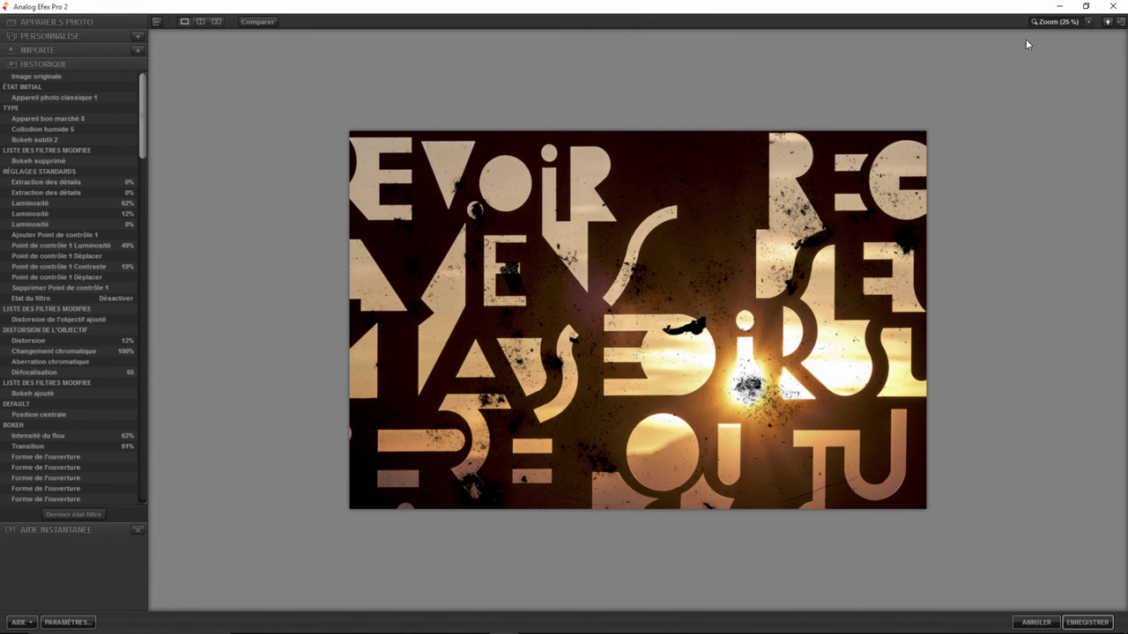
pyautogui.click(1119, 23)
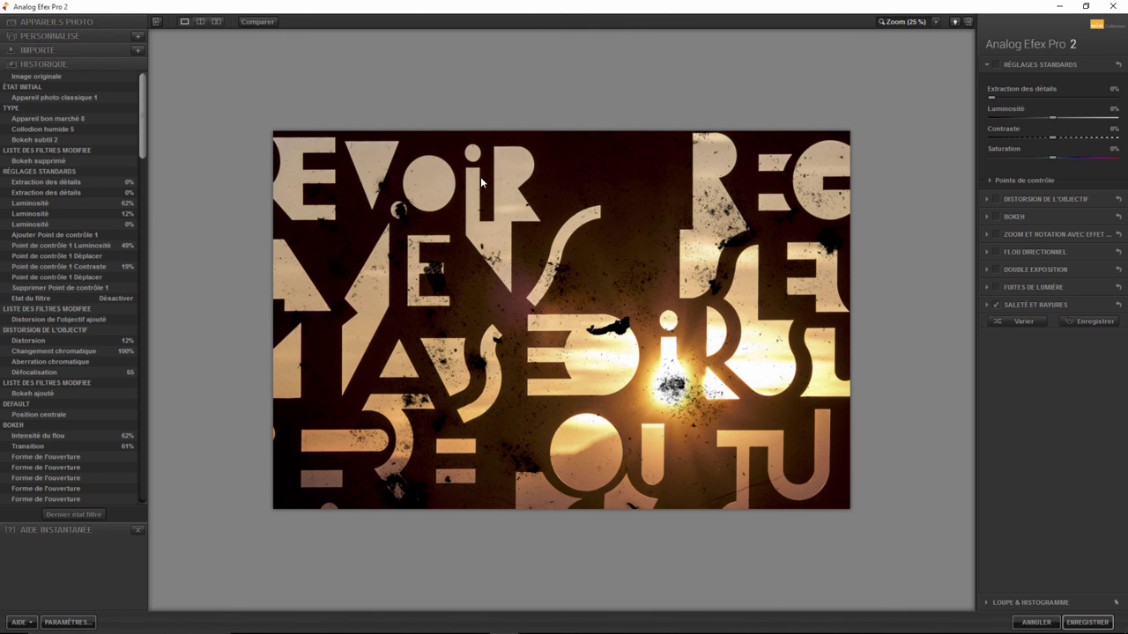
pyautogui.moveTo(144, 97)
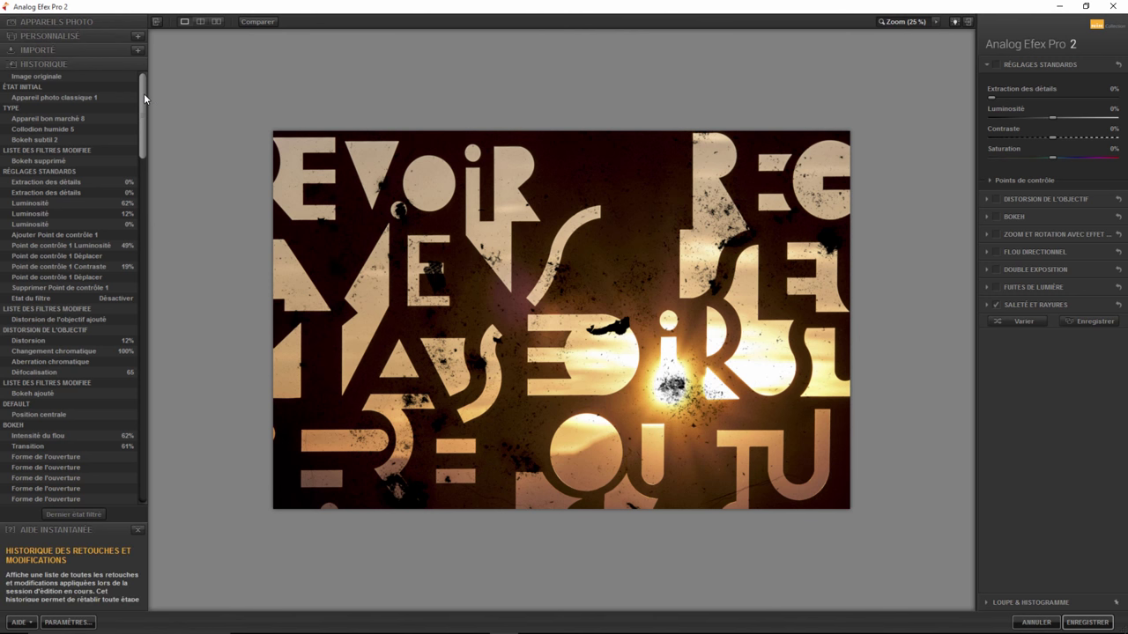
pyautogui.moveTo(143, 91); pyautogui.dragTo(146, 452)
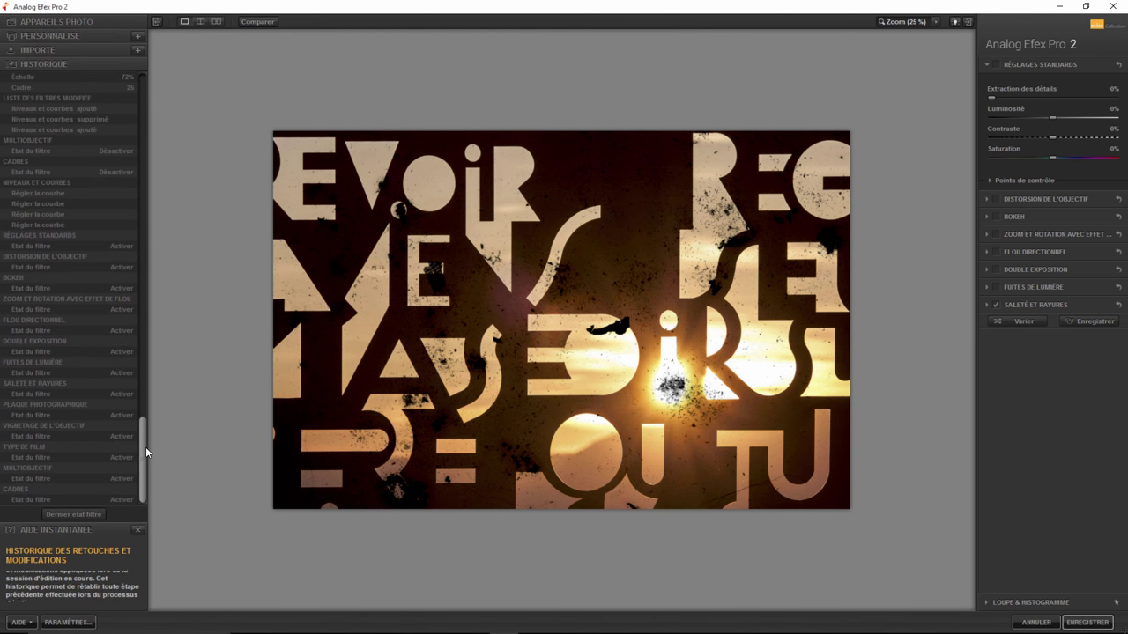